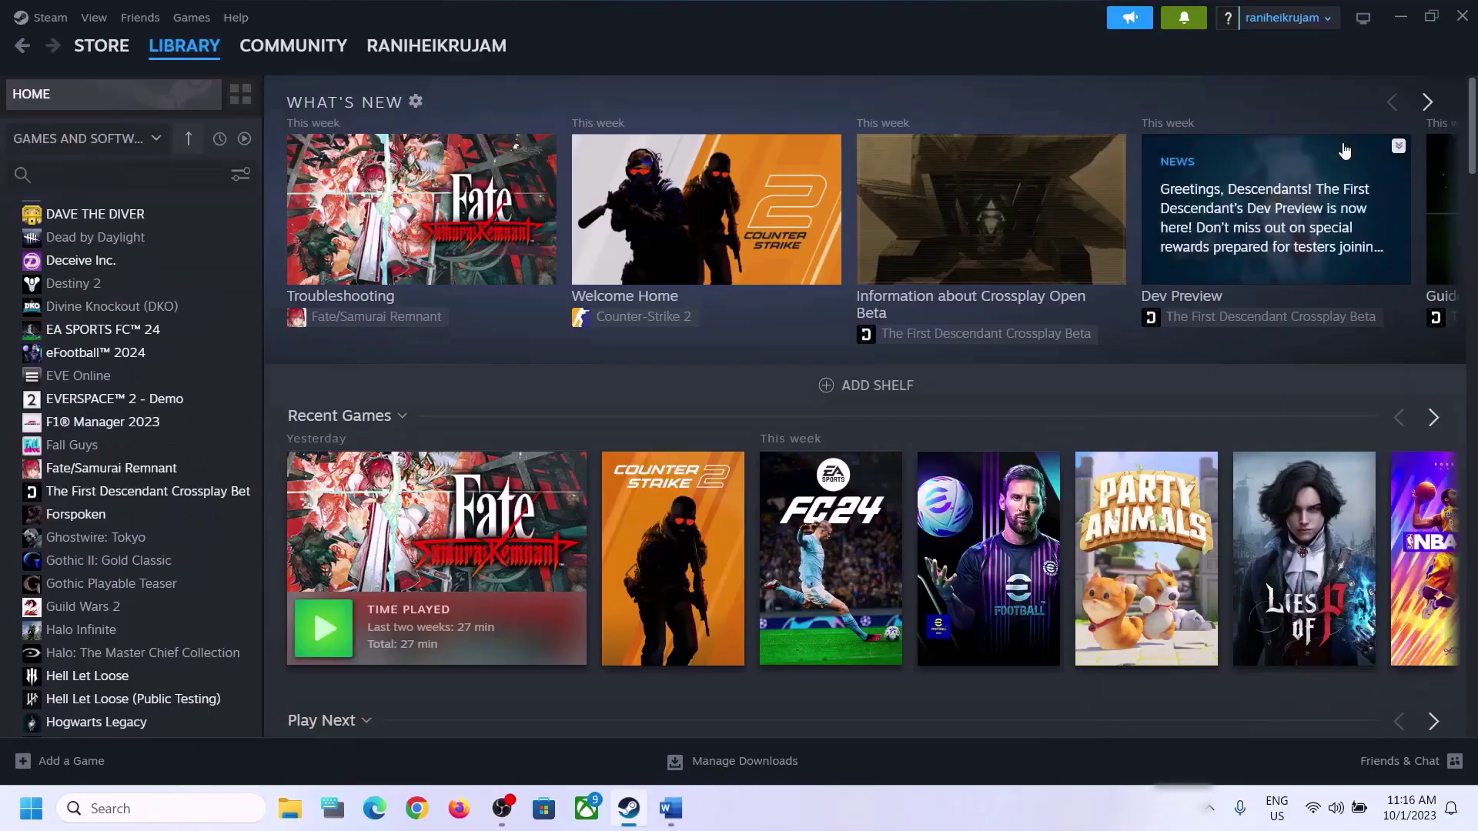
- Open the Xbox Game Bar, set the Windows default output to Speakers (Realtek(R) Audio) and check the app volumes in the audio mix
key("super+g")
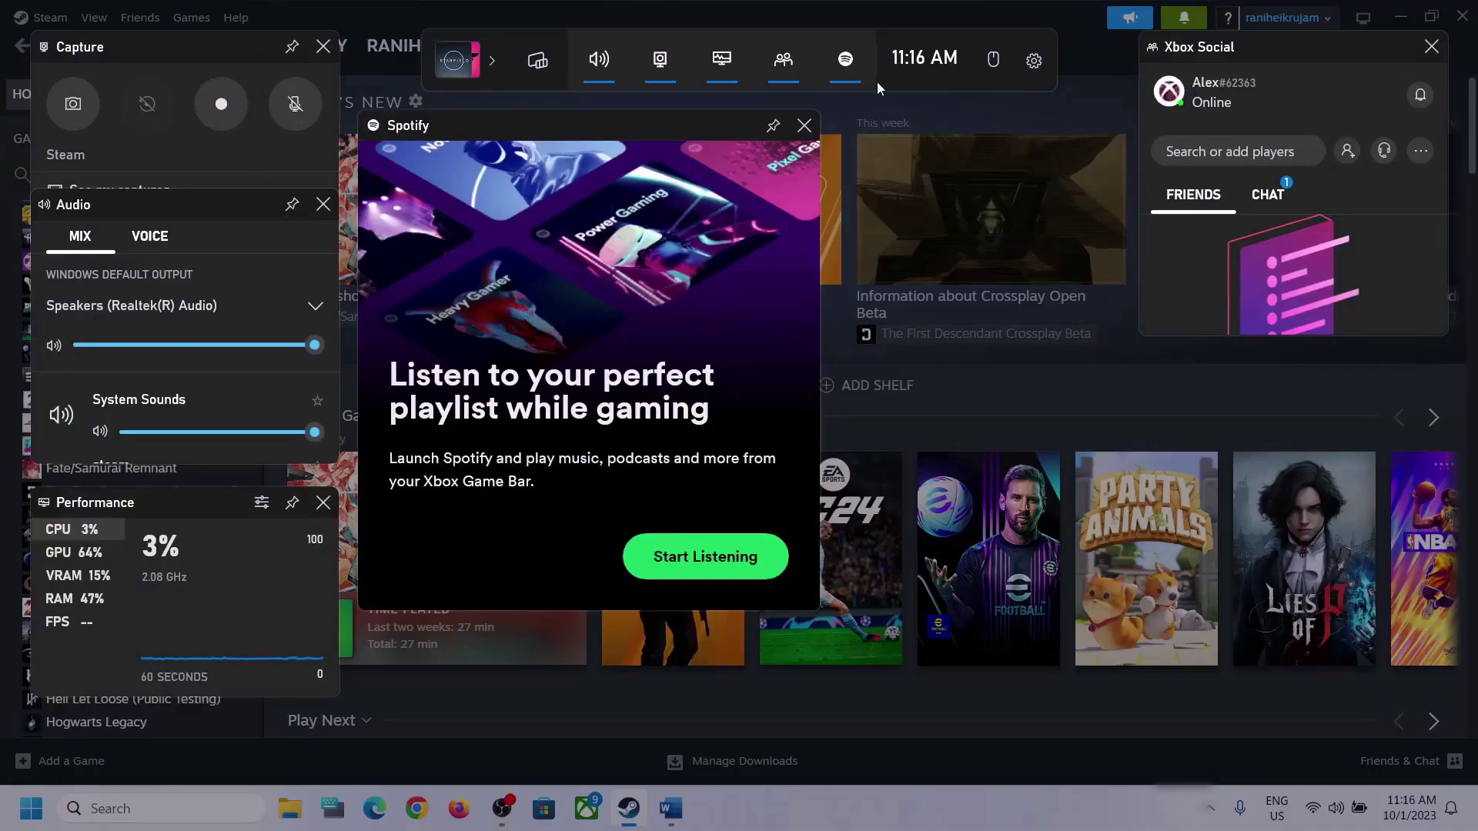
left_click(601, 72)
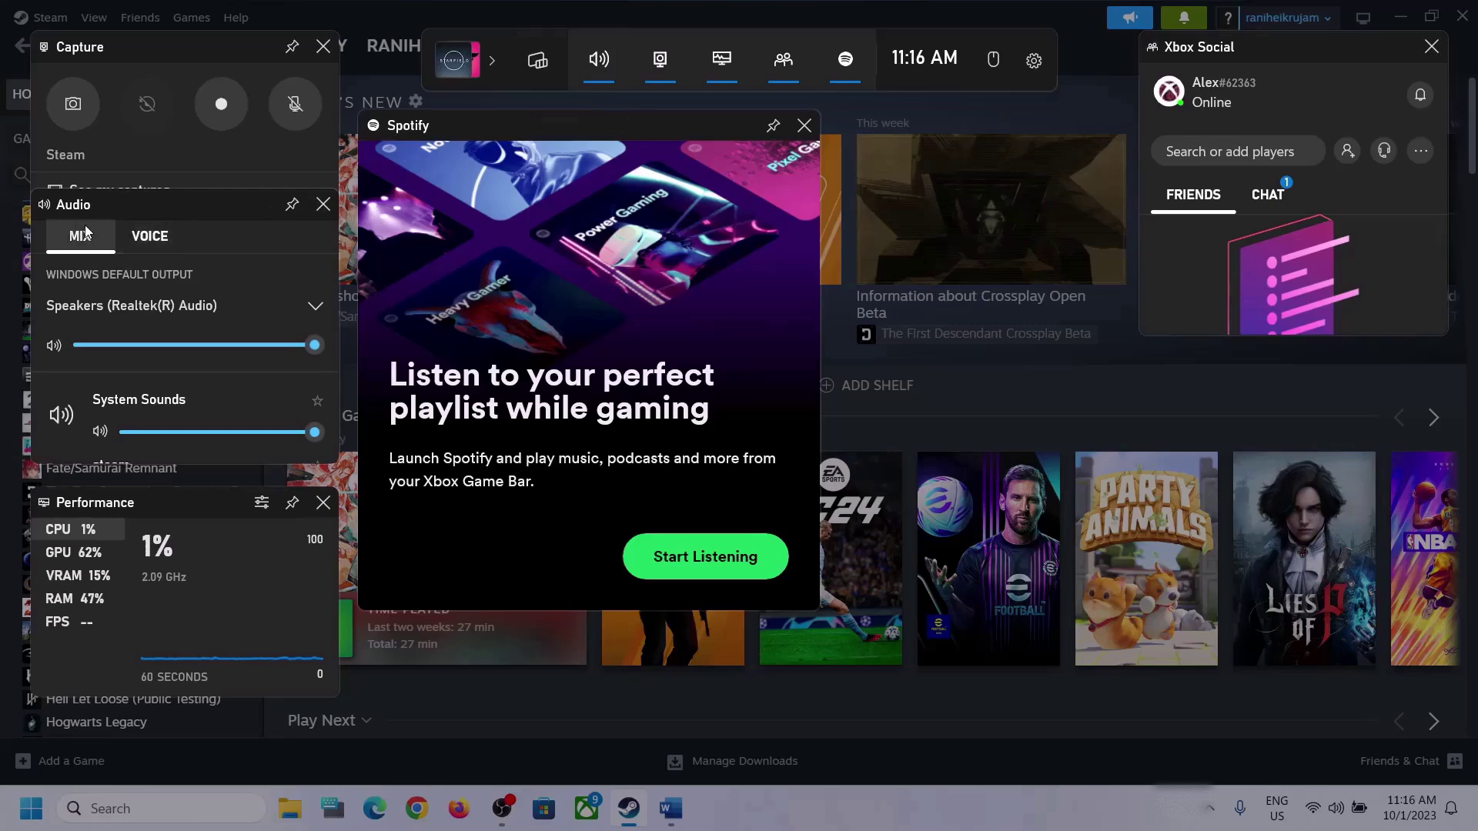
left_click(314, 308)
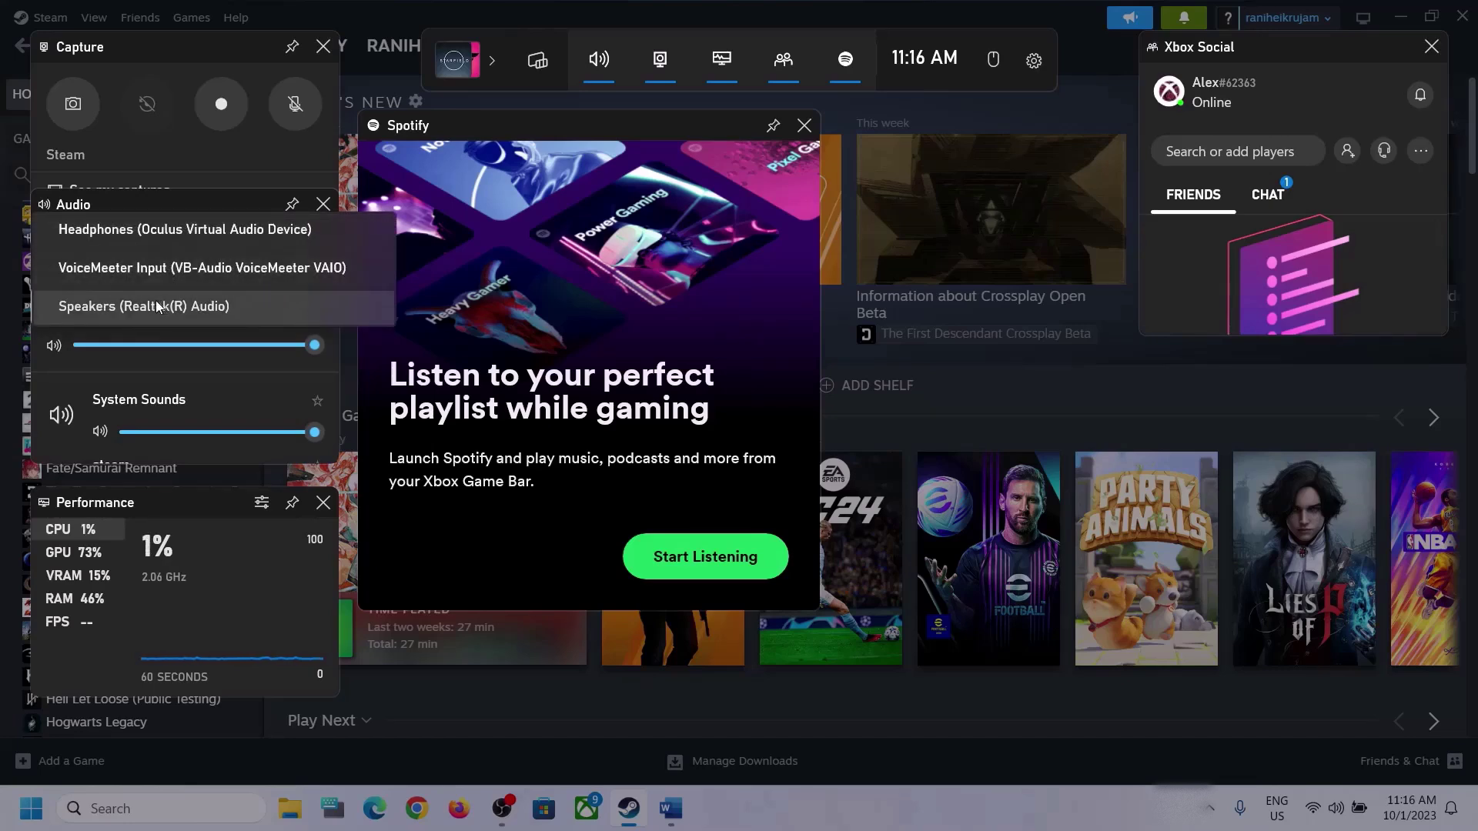
left_click(211, 306)
scroll(226, 380, "down", 2)
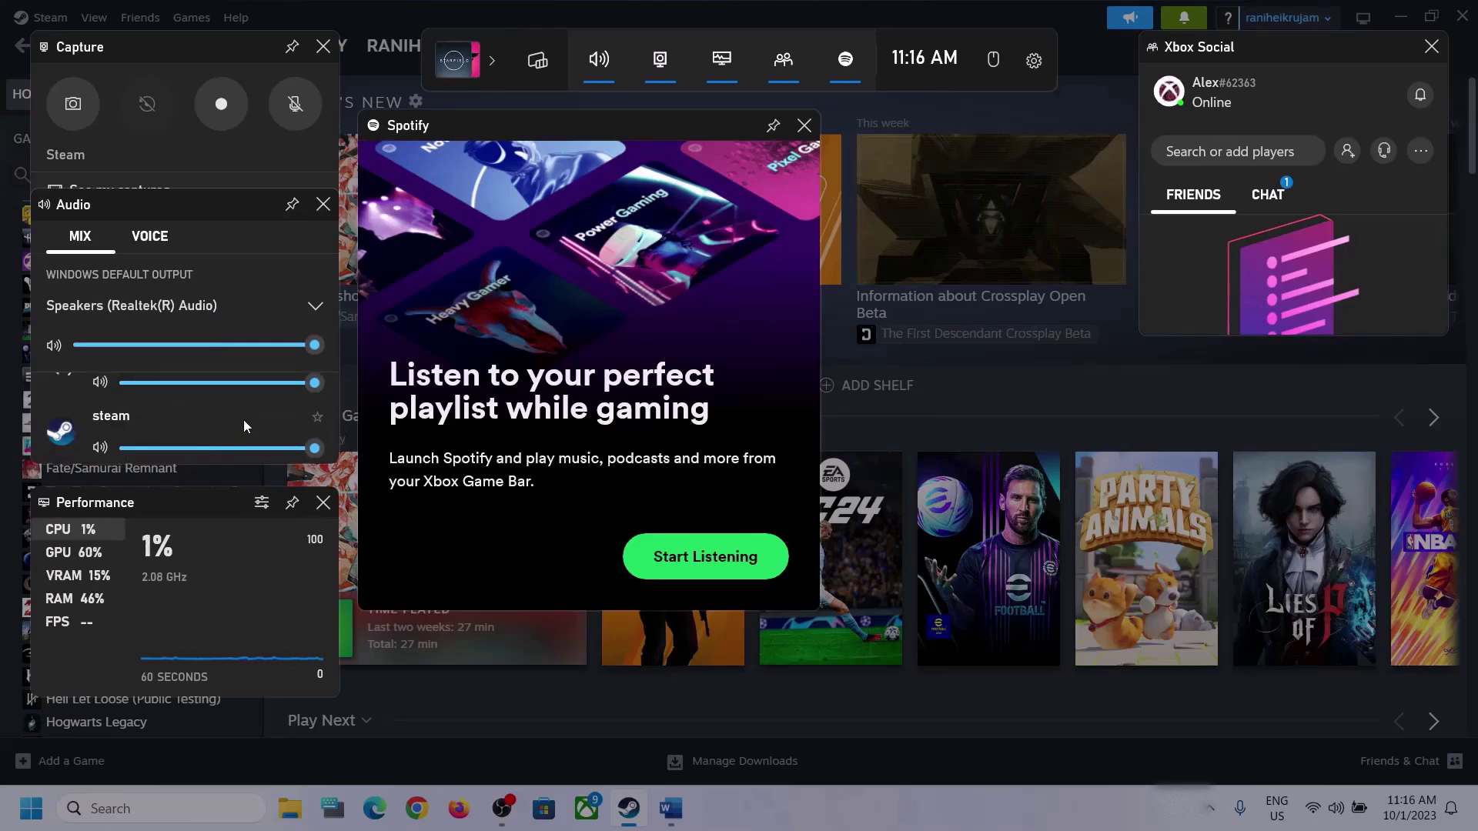
scroll(243, 418, "up", 1)
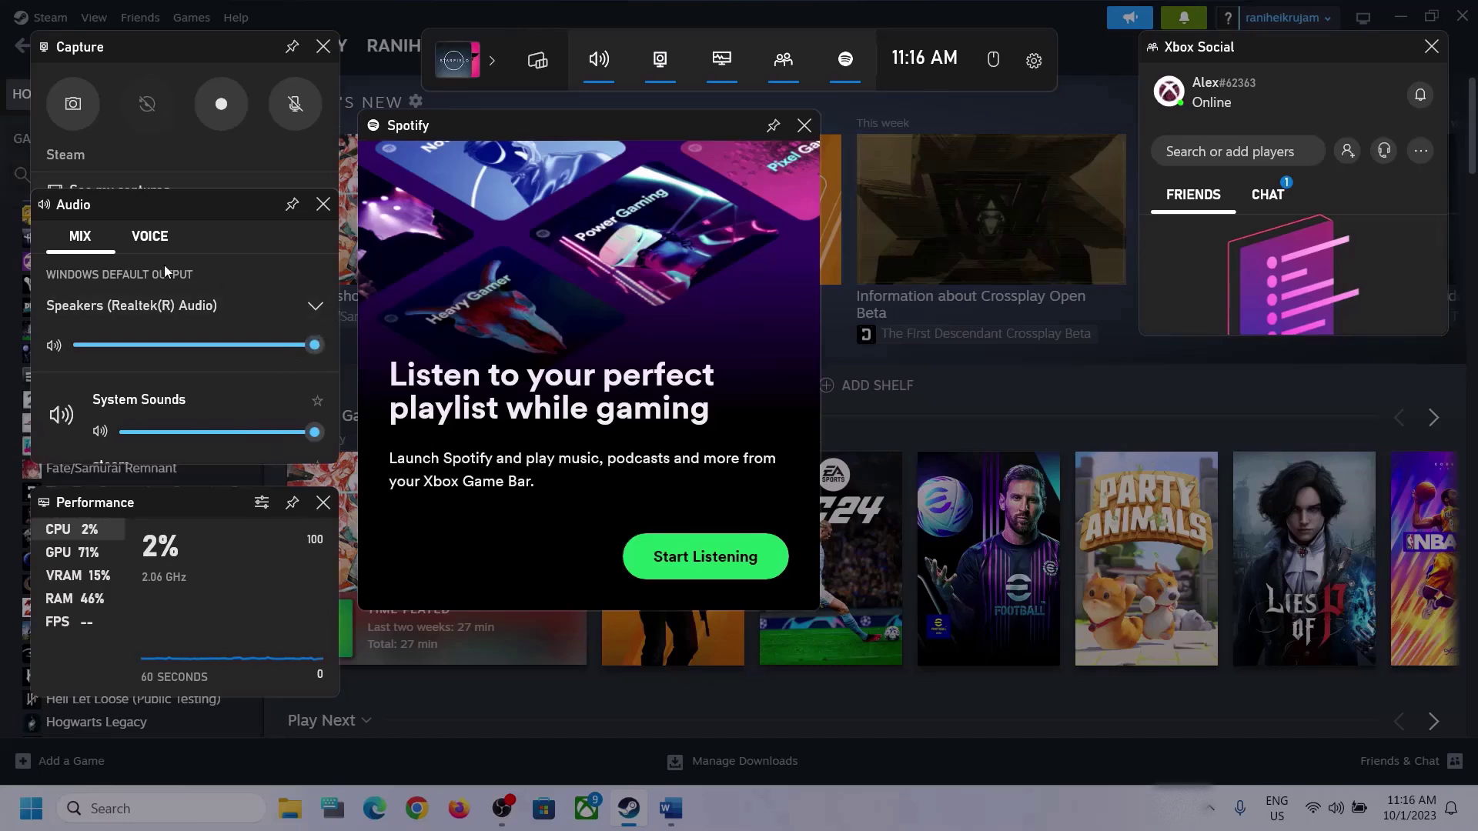
- Review the voice input devices, select Speakers (Realtek(R) Audio) as default communications output, and close the Game Bar
left_click(148, 241)
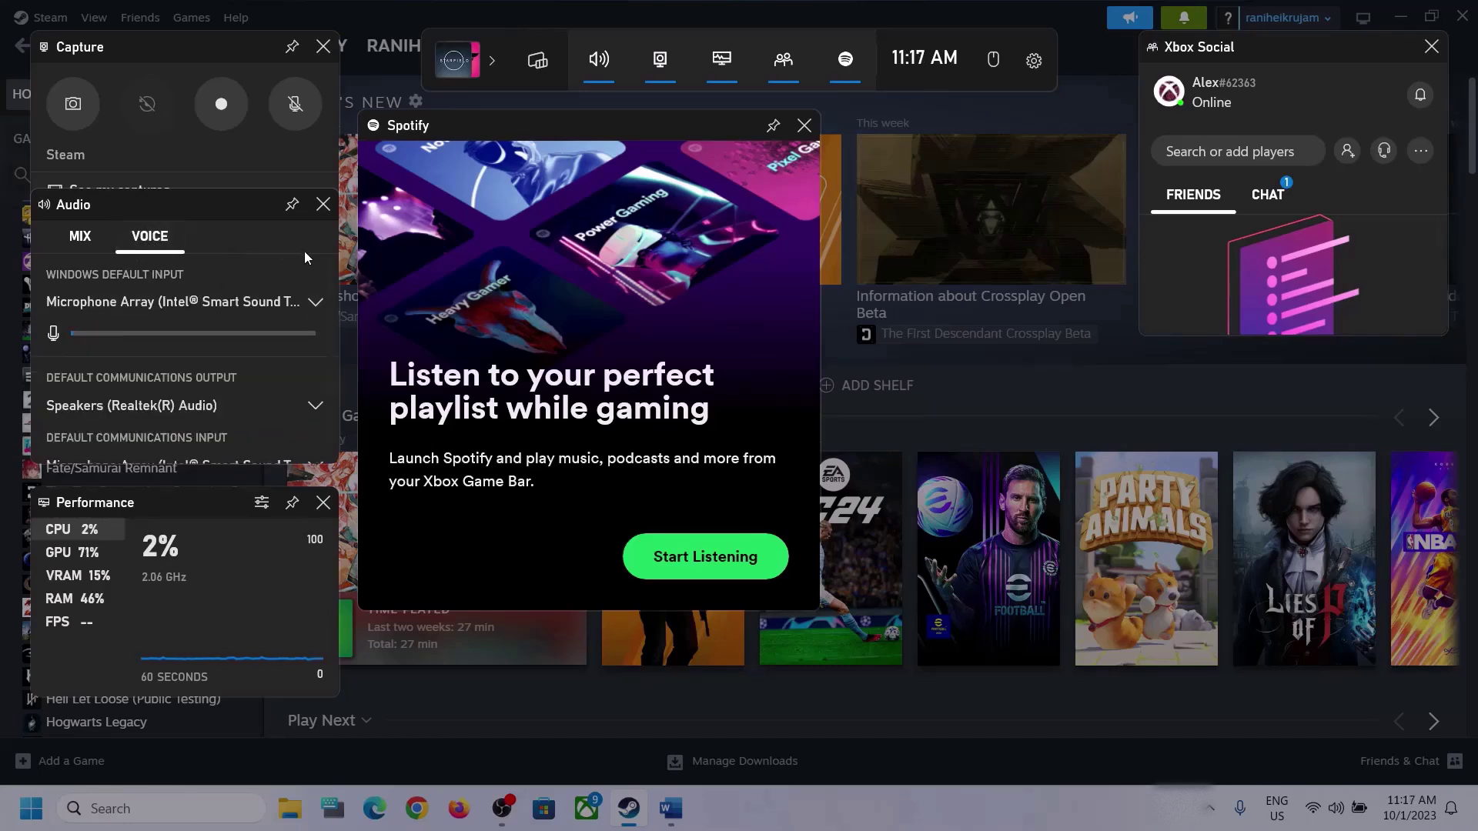
left_click(313, 307)
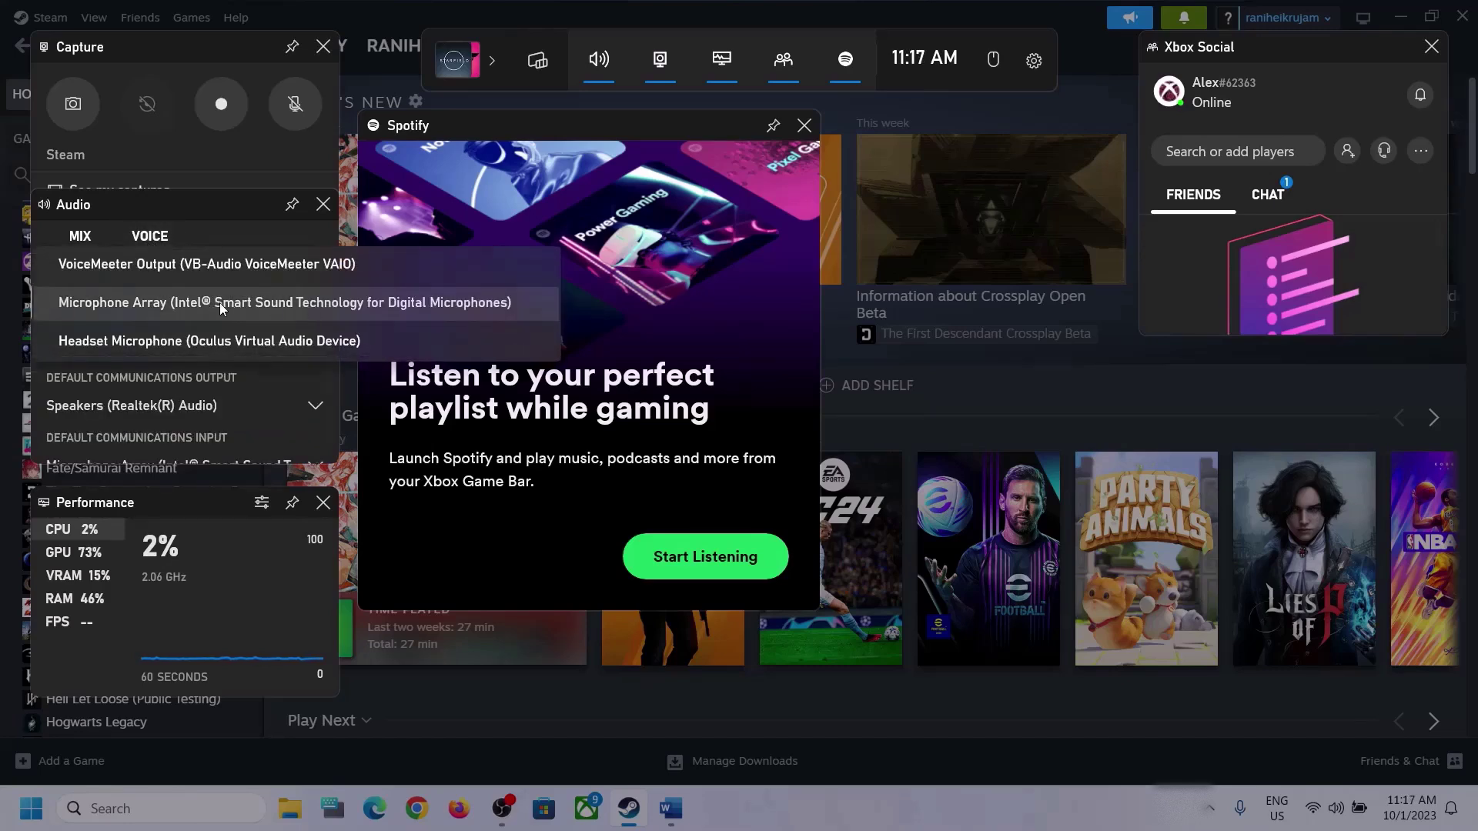
left_click(219, 208)
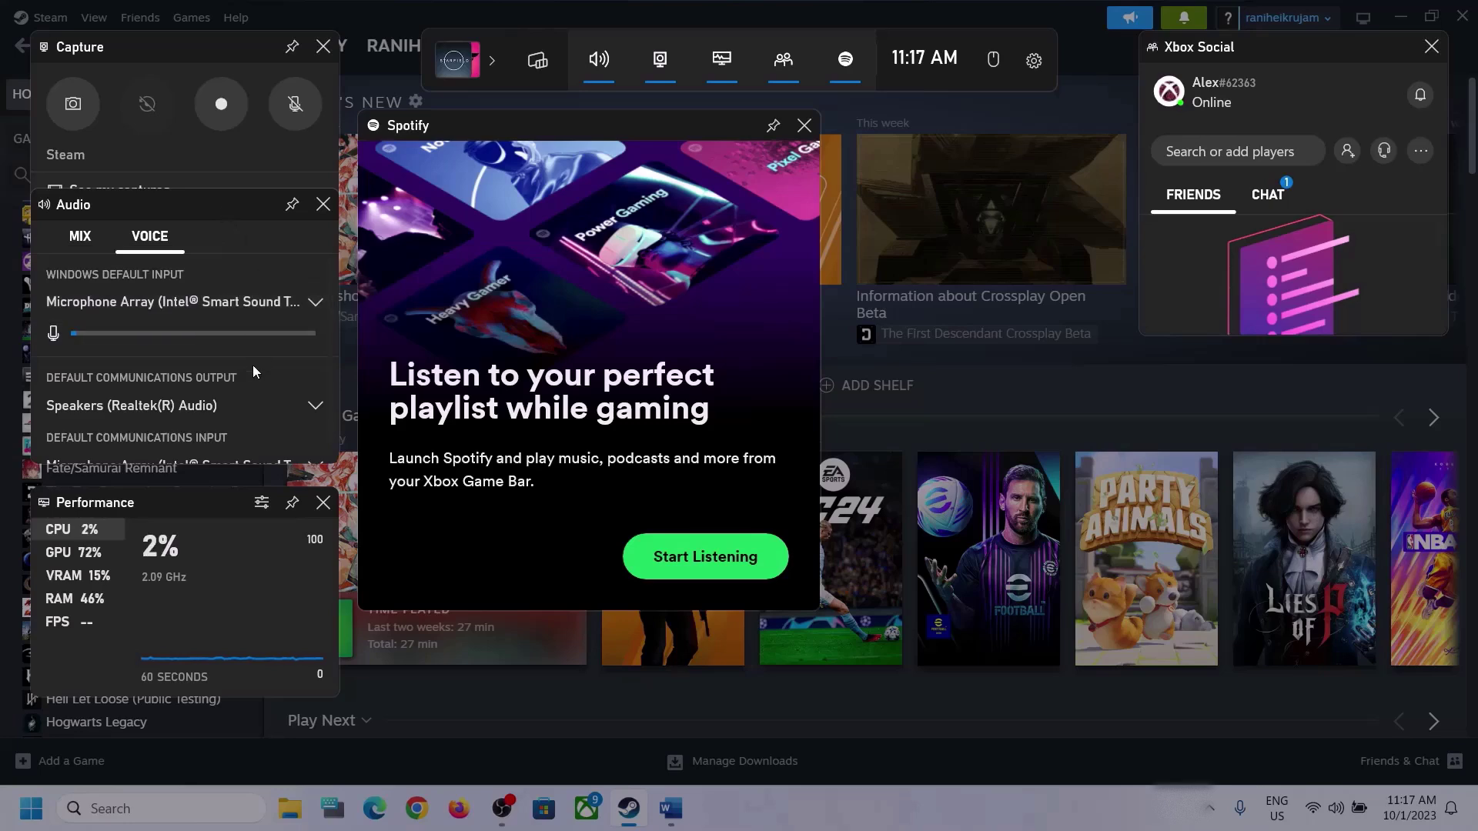
scroll(250, 374, "down", 1)
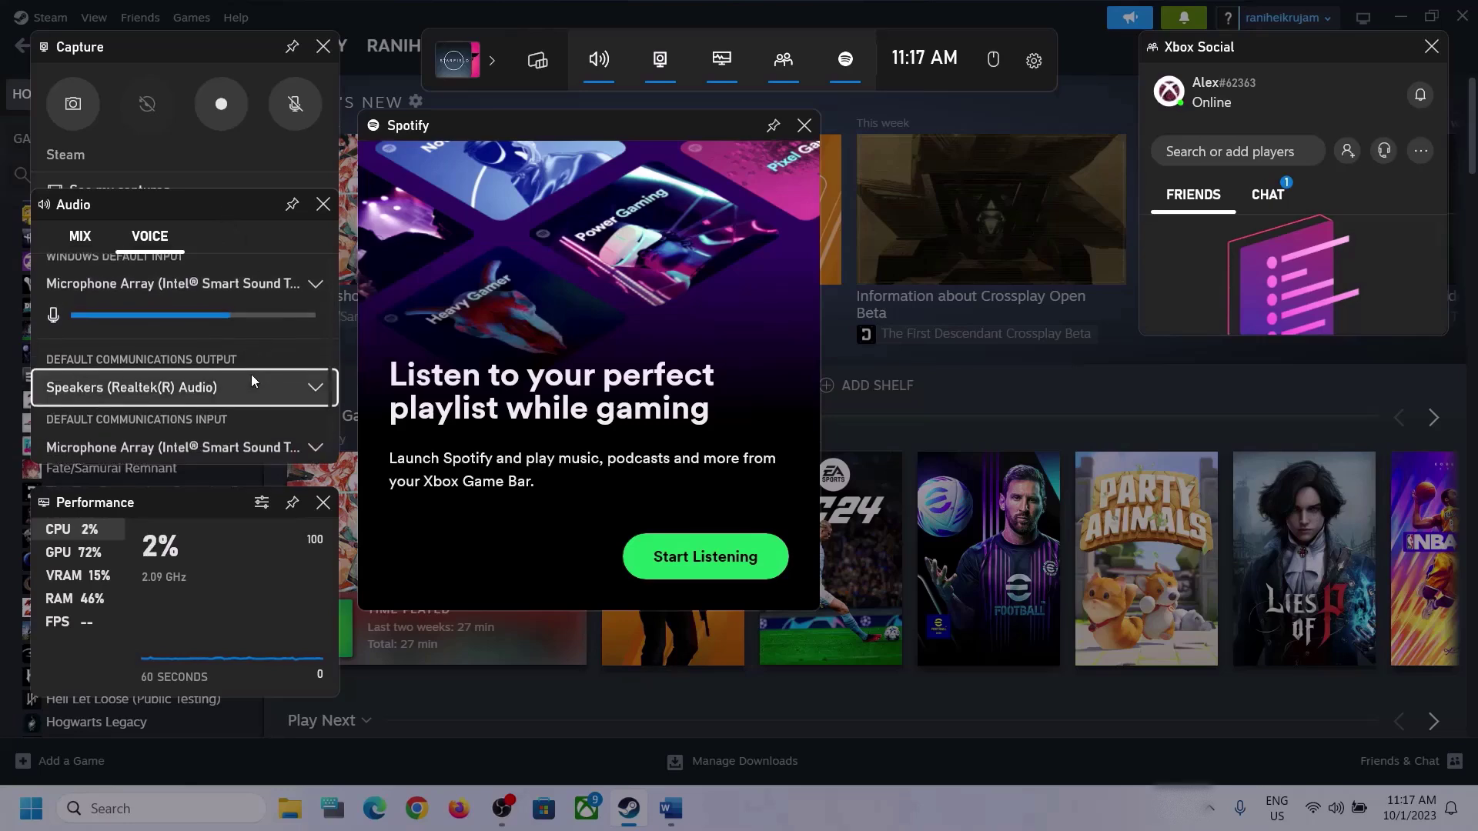
left_click(316, 383)
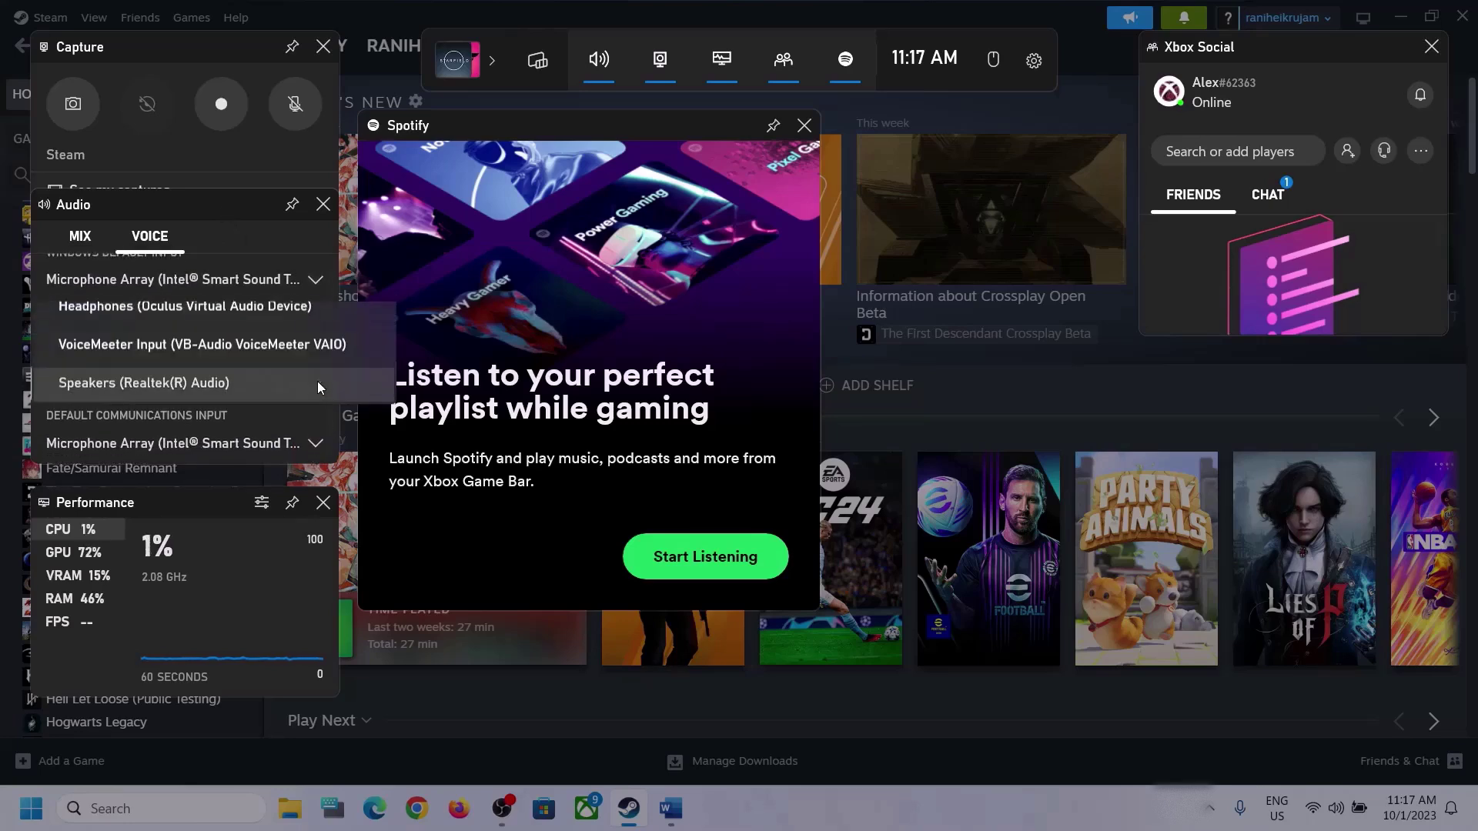
left_click(240, 385)
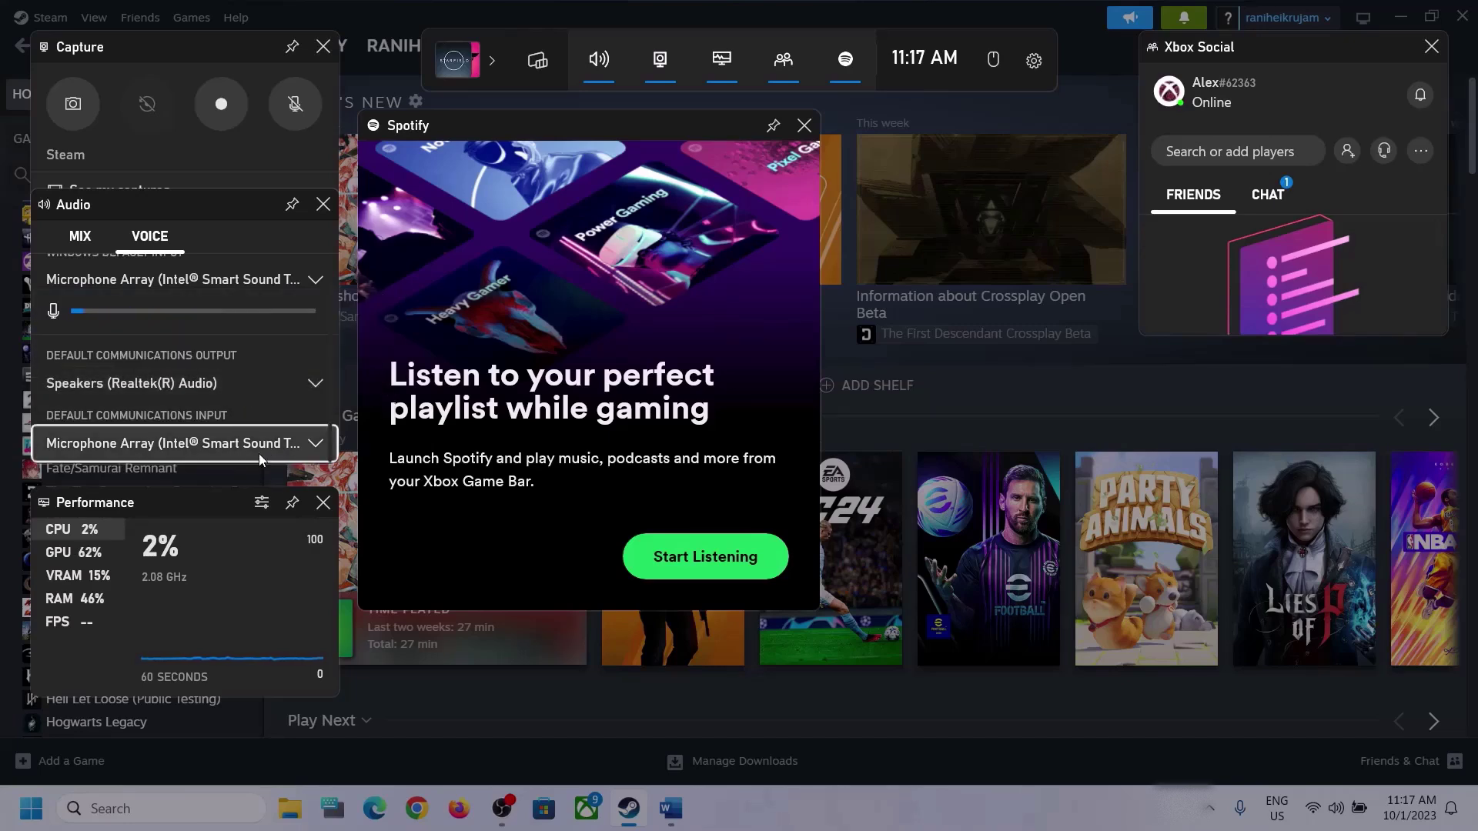
left_click(306, 449)
left_click(307, 330)
left_click(853, 229)
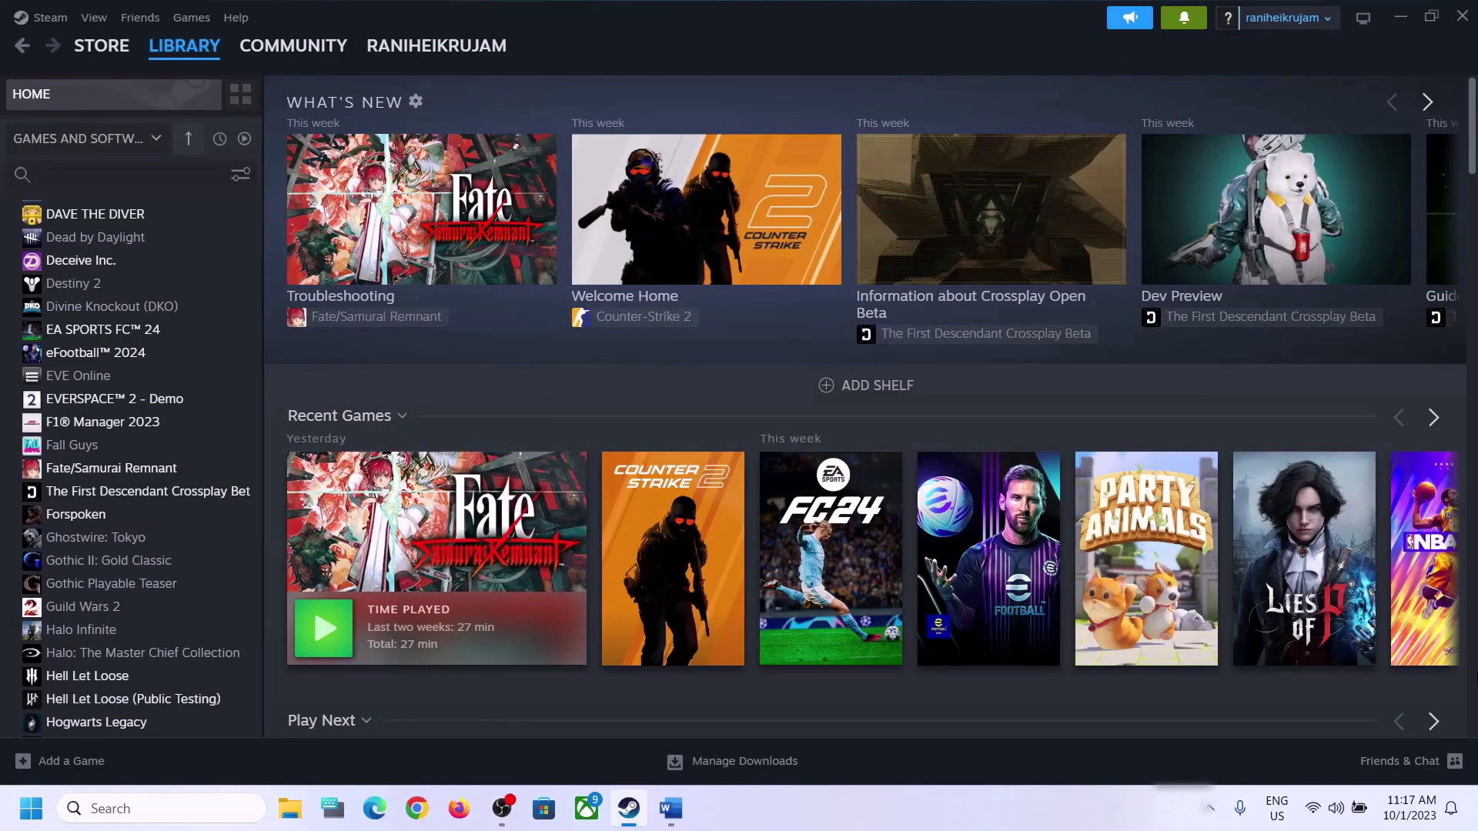
- Switch to the Word document, highlight the Step 2 instruction about the right audio device in Sound Settings, and minimize the document
left_click(671, 808)
scroll(603, 594, "down", 3)
scroll(406, 469, "up", 1)
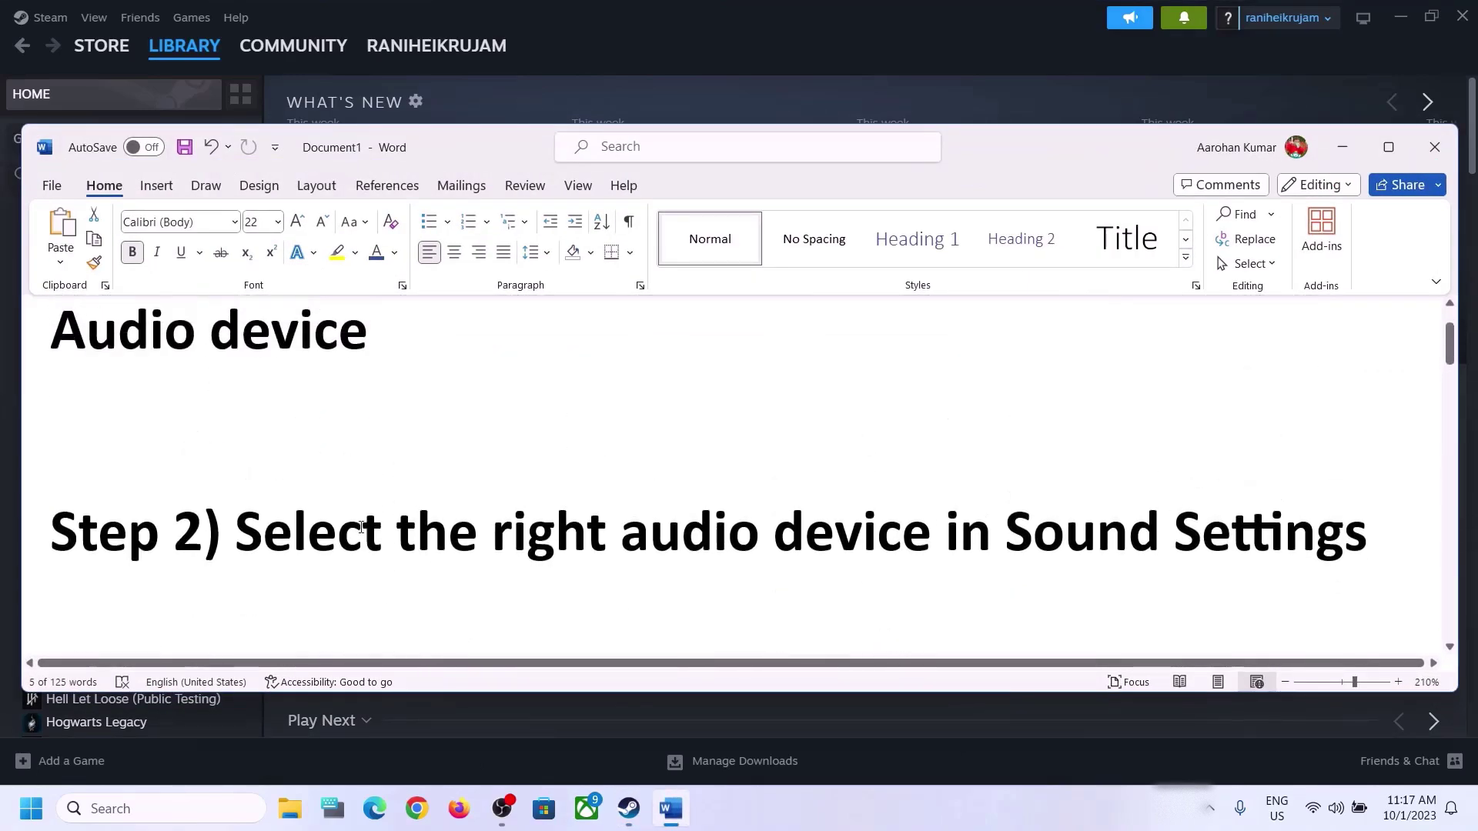
left_click_drag(235, 531, 1173, 531)
left_click(1355, 148)
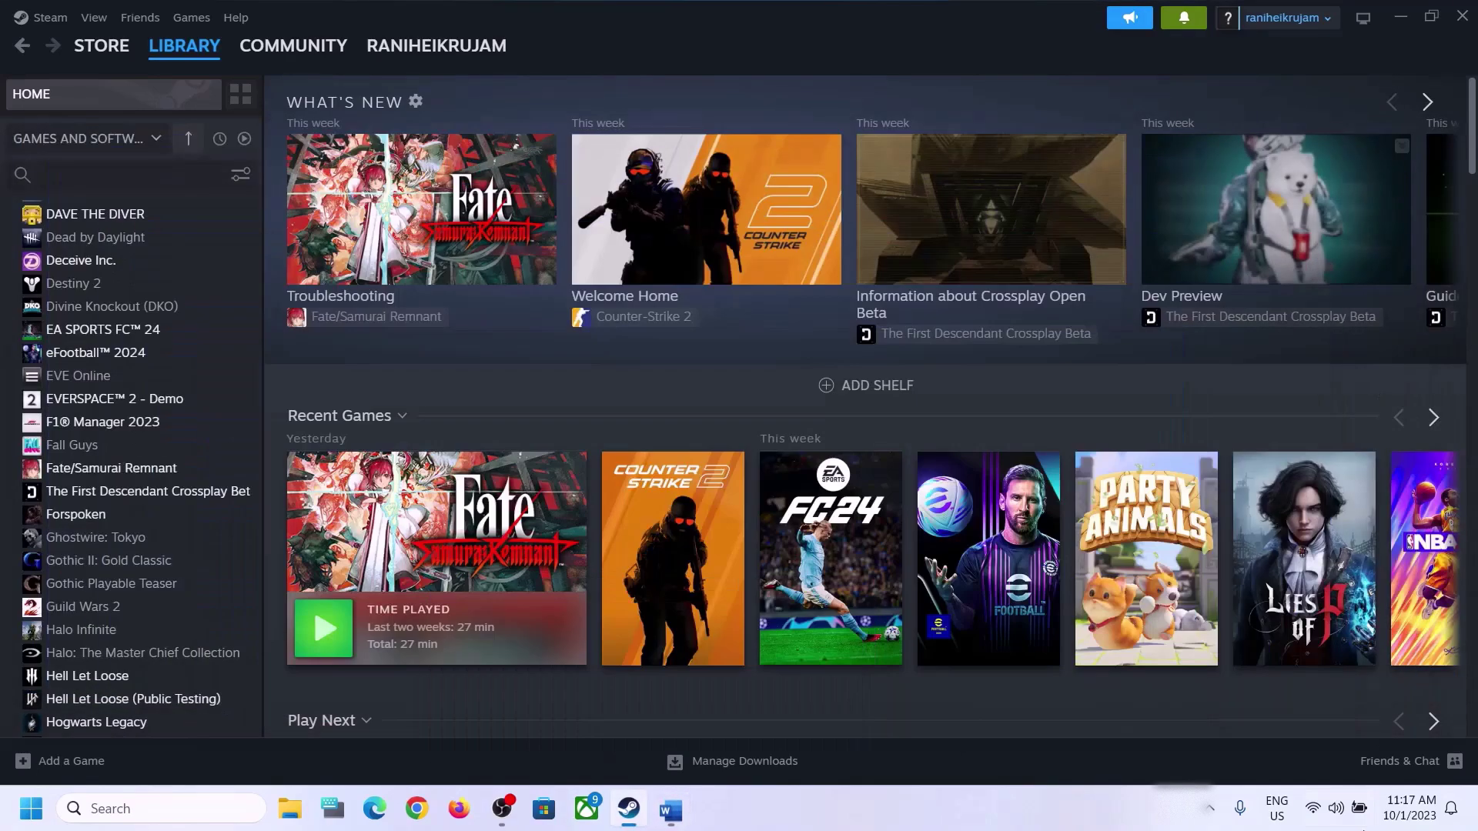
- Examine the output devices, spatial sound options and volume mixer in the Windows quick sound output settings, and close them
left_click(1336, 810)
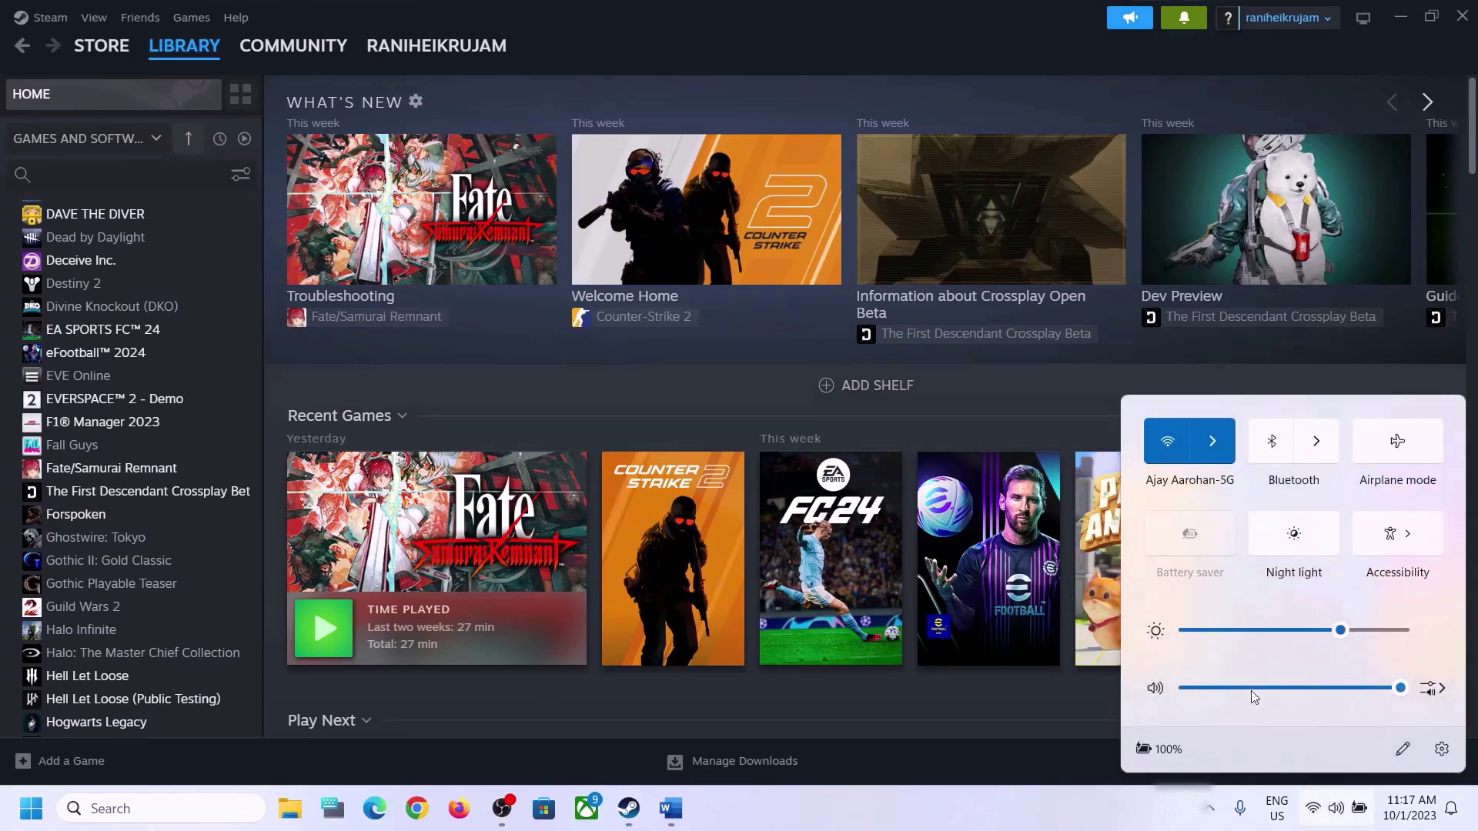
left_click(1439, 693)
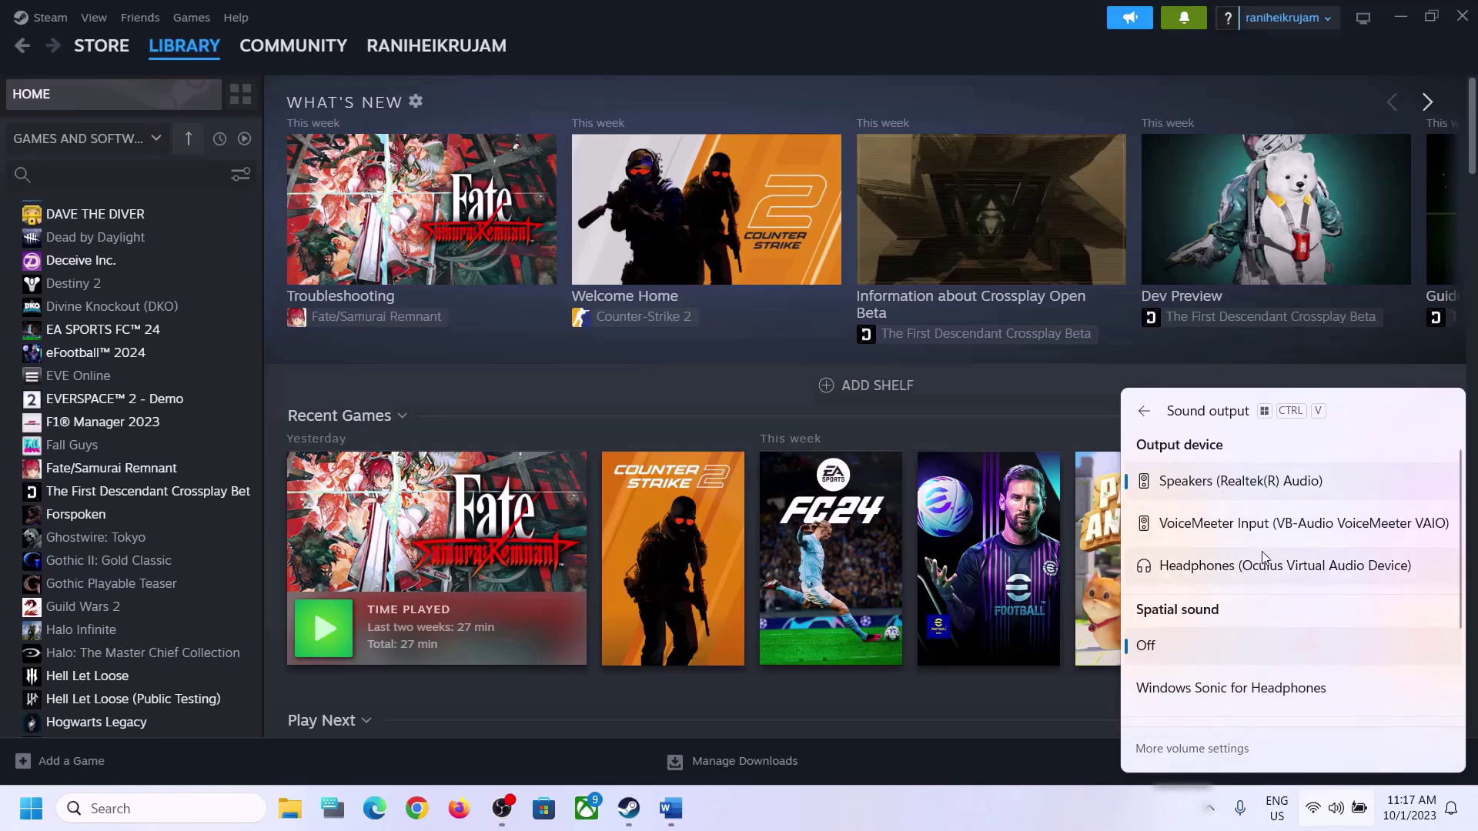
scroll(1257, 617, "down", 1)
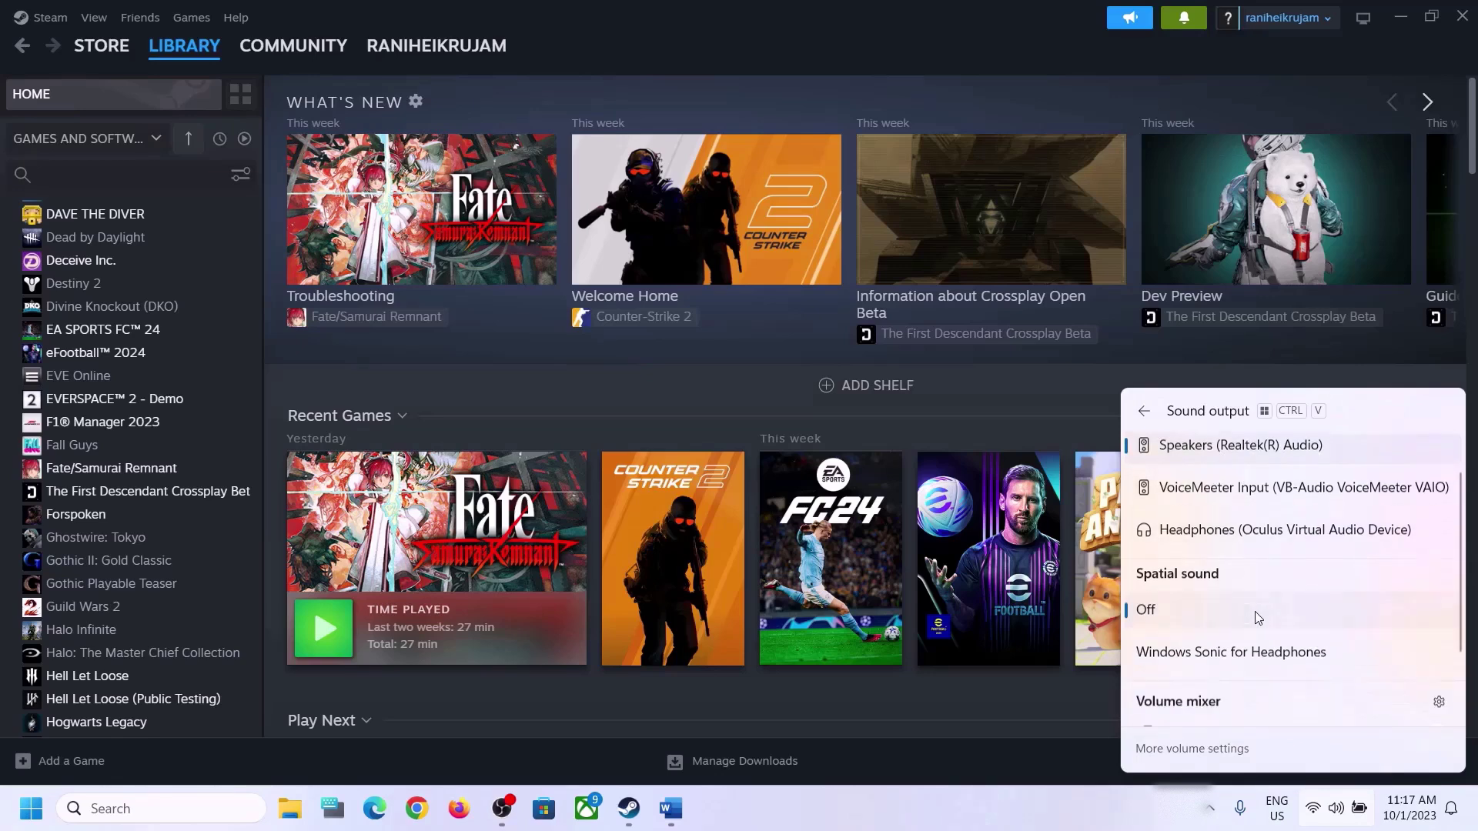
scroll(1257, 617, "down", 2)
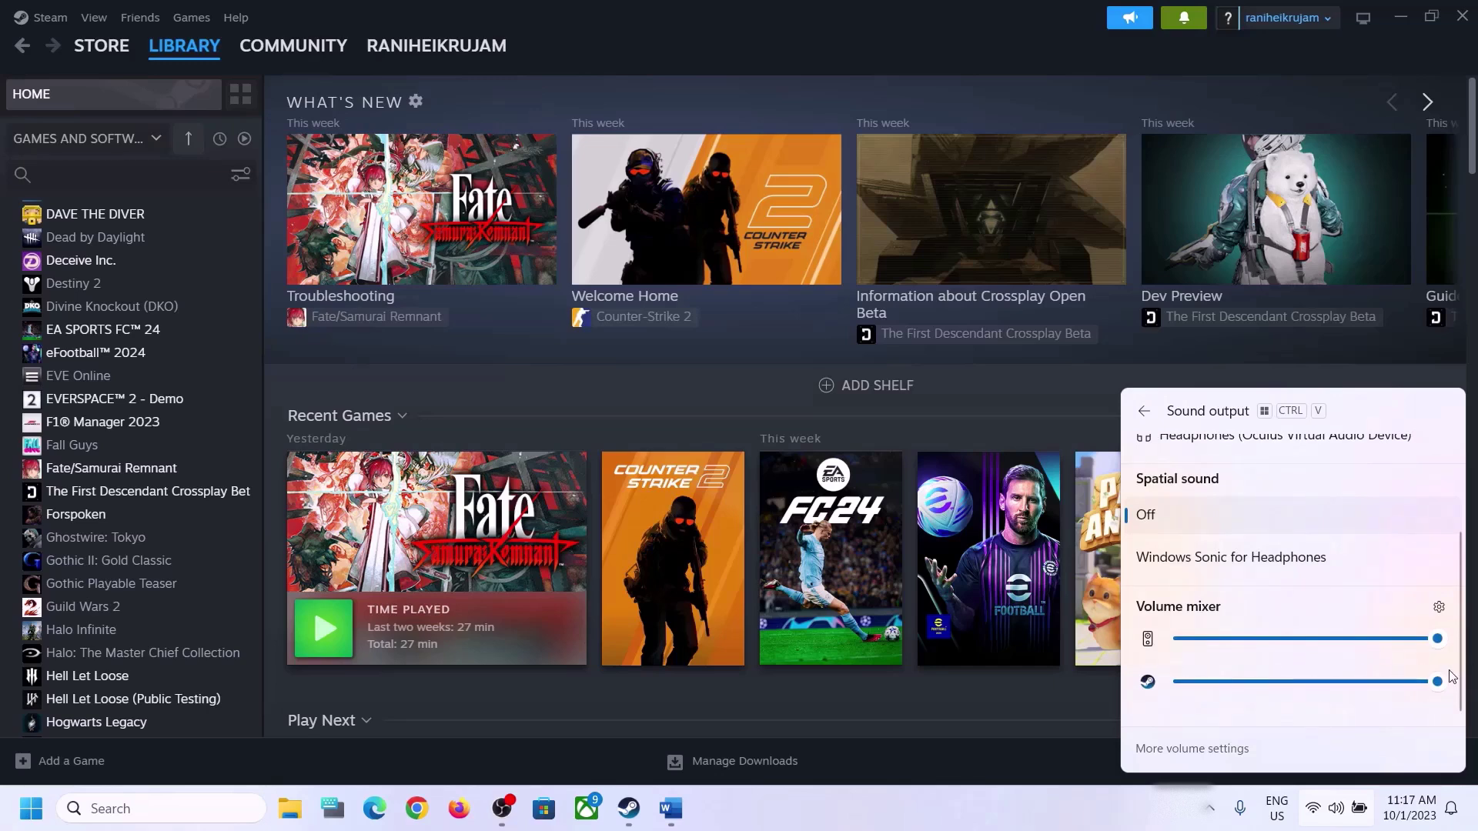
left_click(1151, 808)
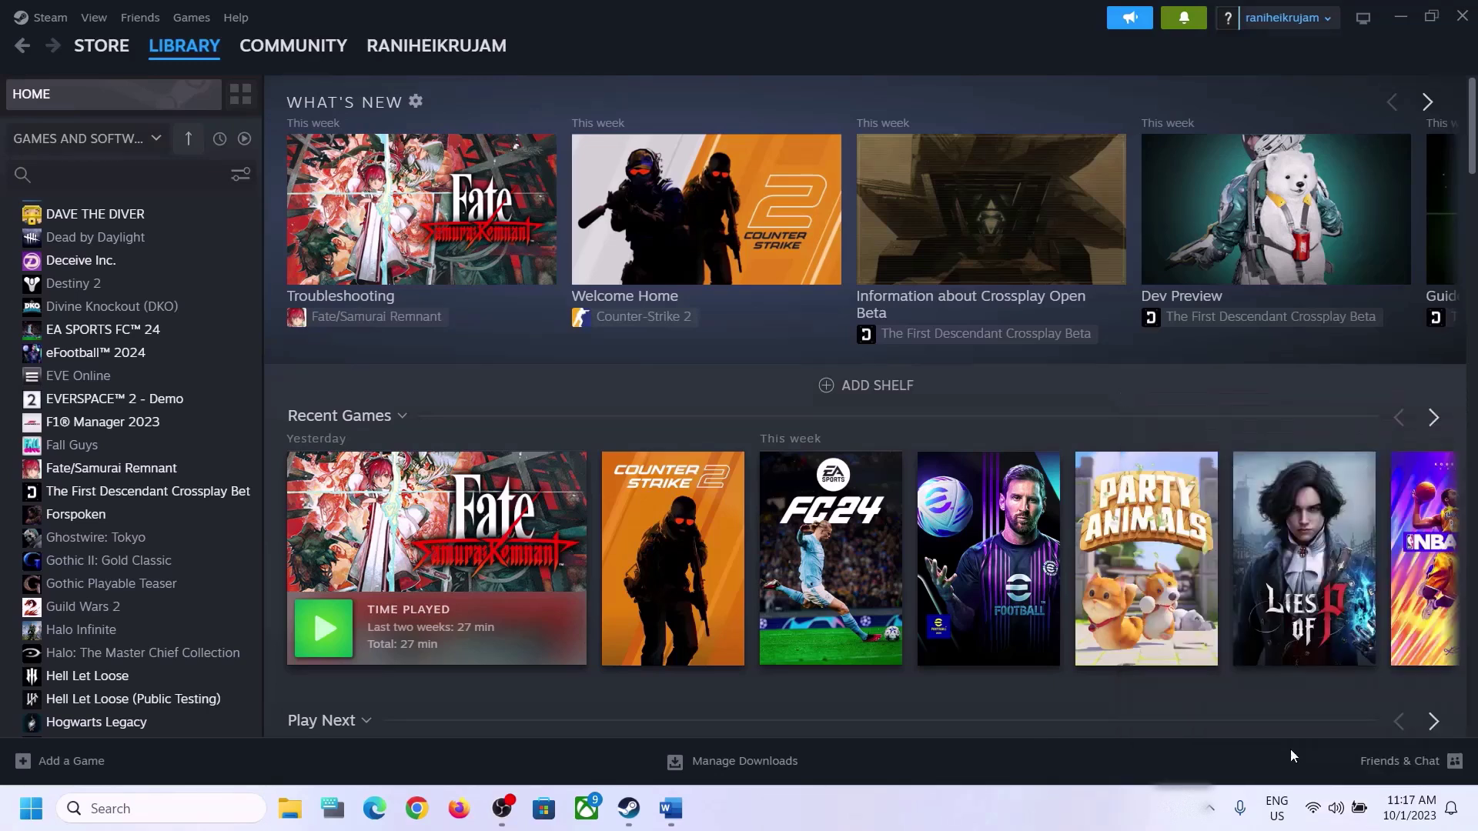
- Open the Windows Sound settings and examine the selected output and input devices and their volumes
right_click(1336, 814)
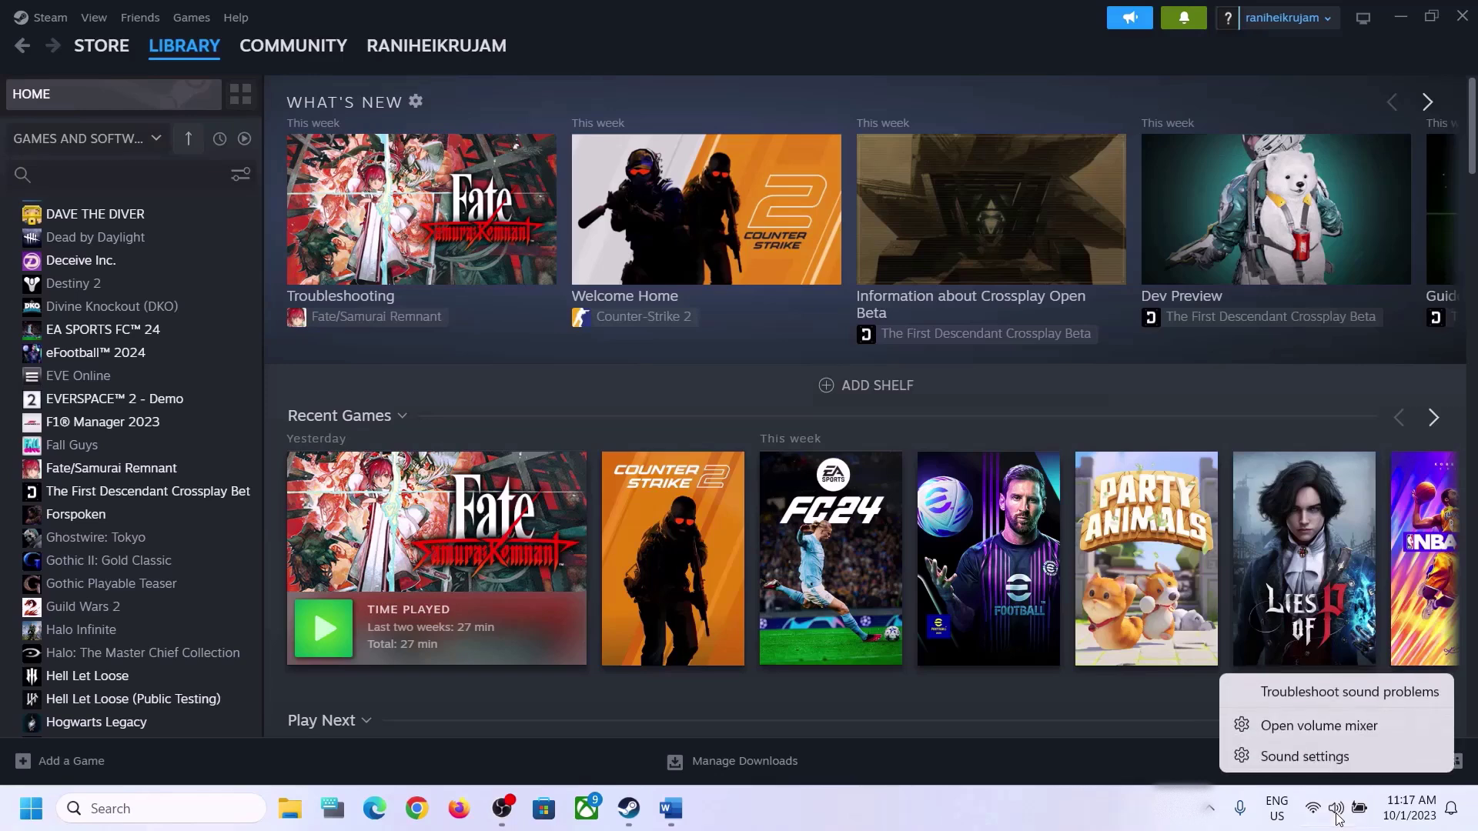
left_click(1316, 756)
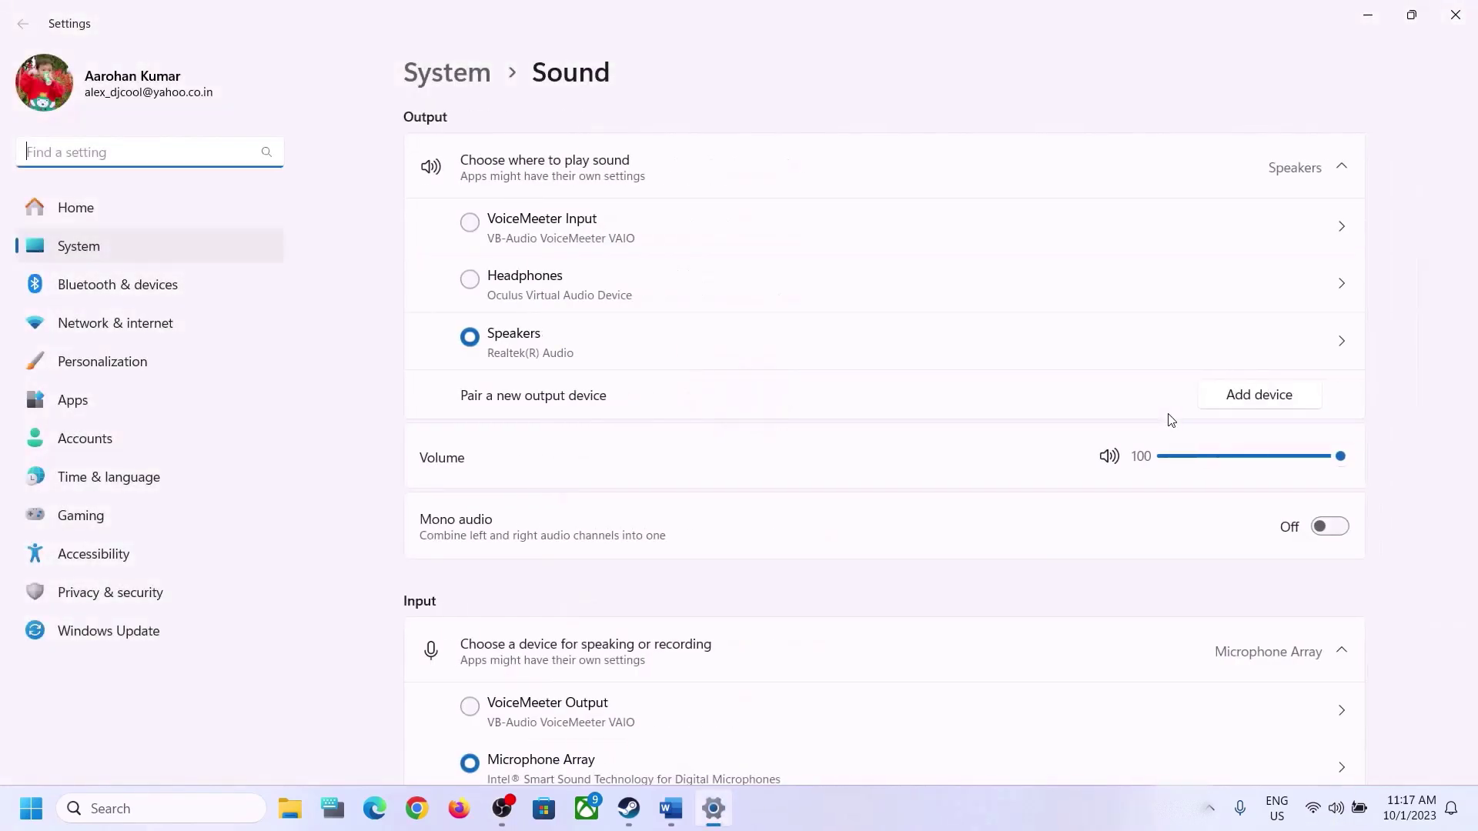
left_click(1341, 165)
left_click(1341, 165)
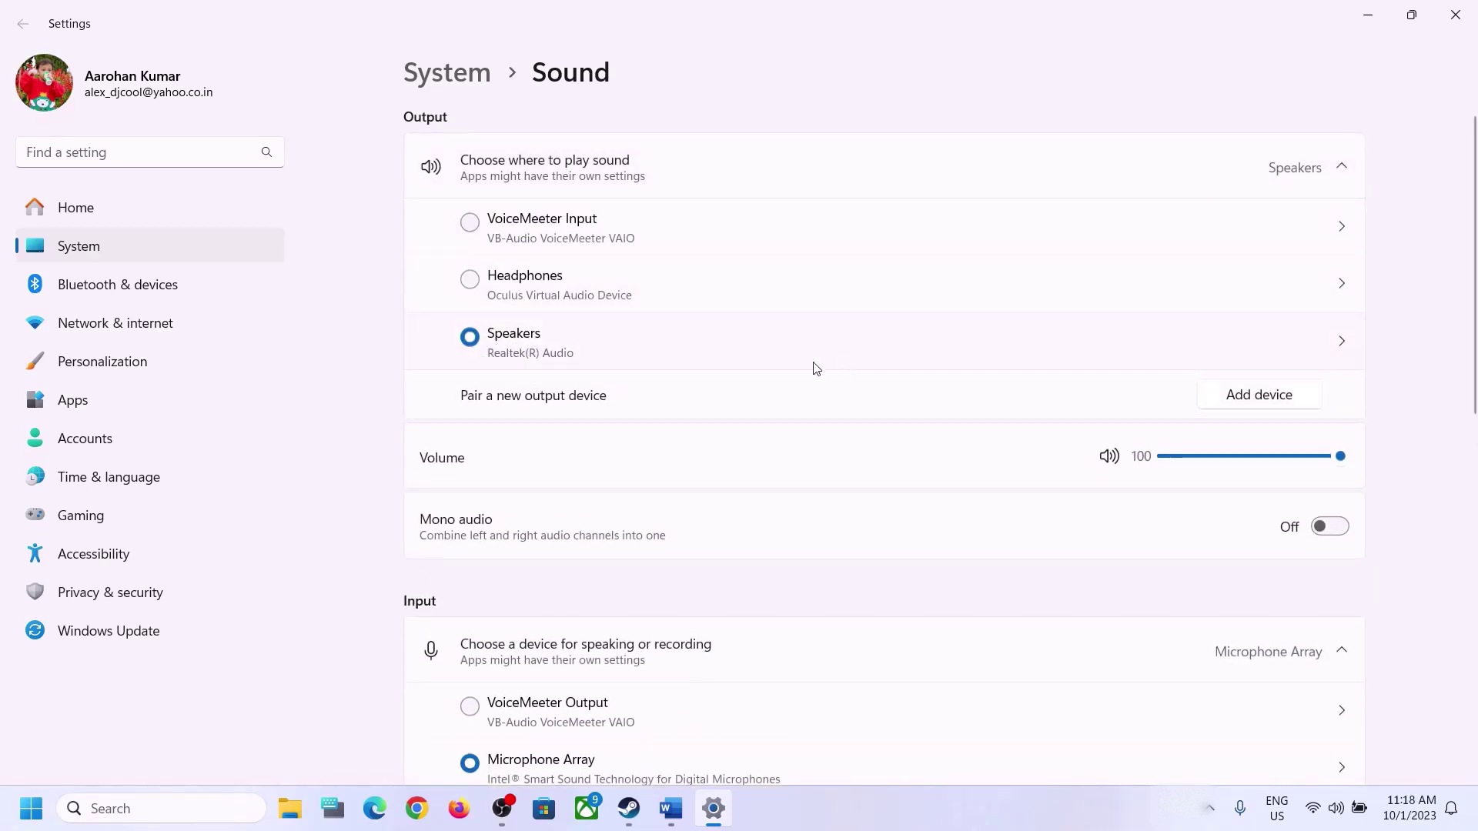
scroll(1105, 579, "down", 8)
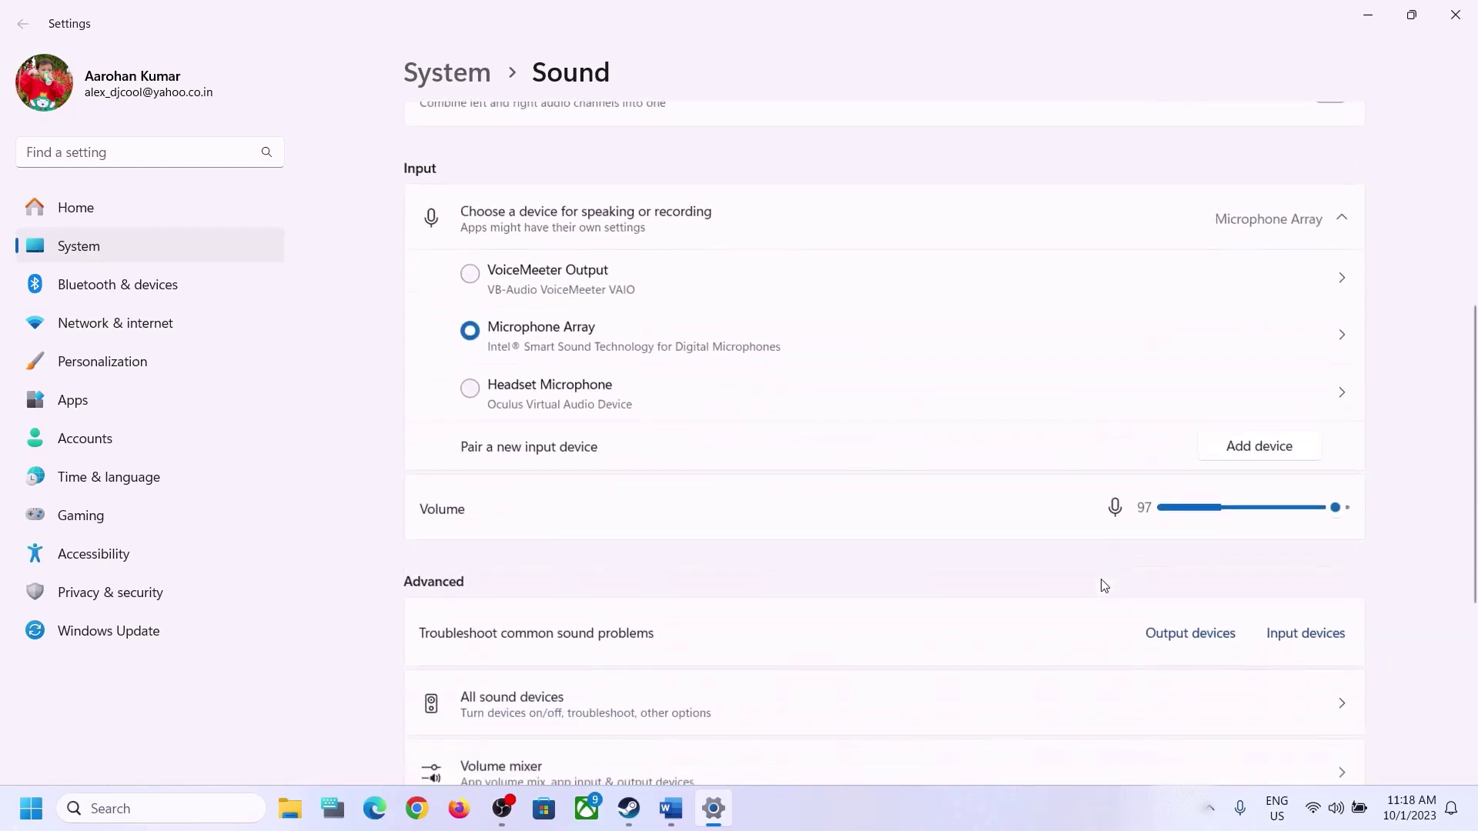
scroll(1103, 586, "up", 1)
- Open the volume mixer from the Sound settings, check the devices and per-app volumes, and close Settings
scroll(1098, 583, "down", 2)
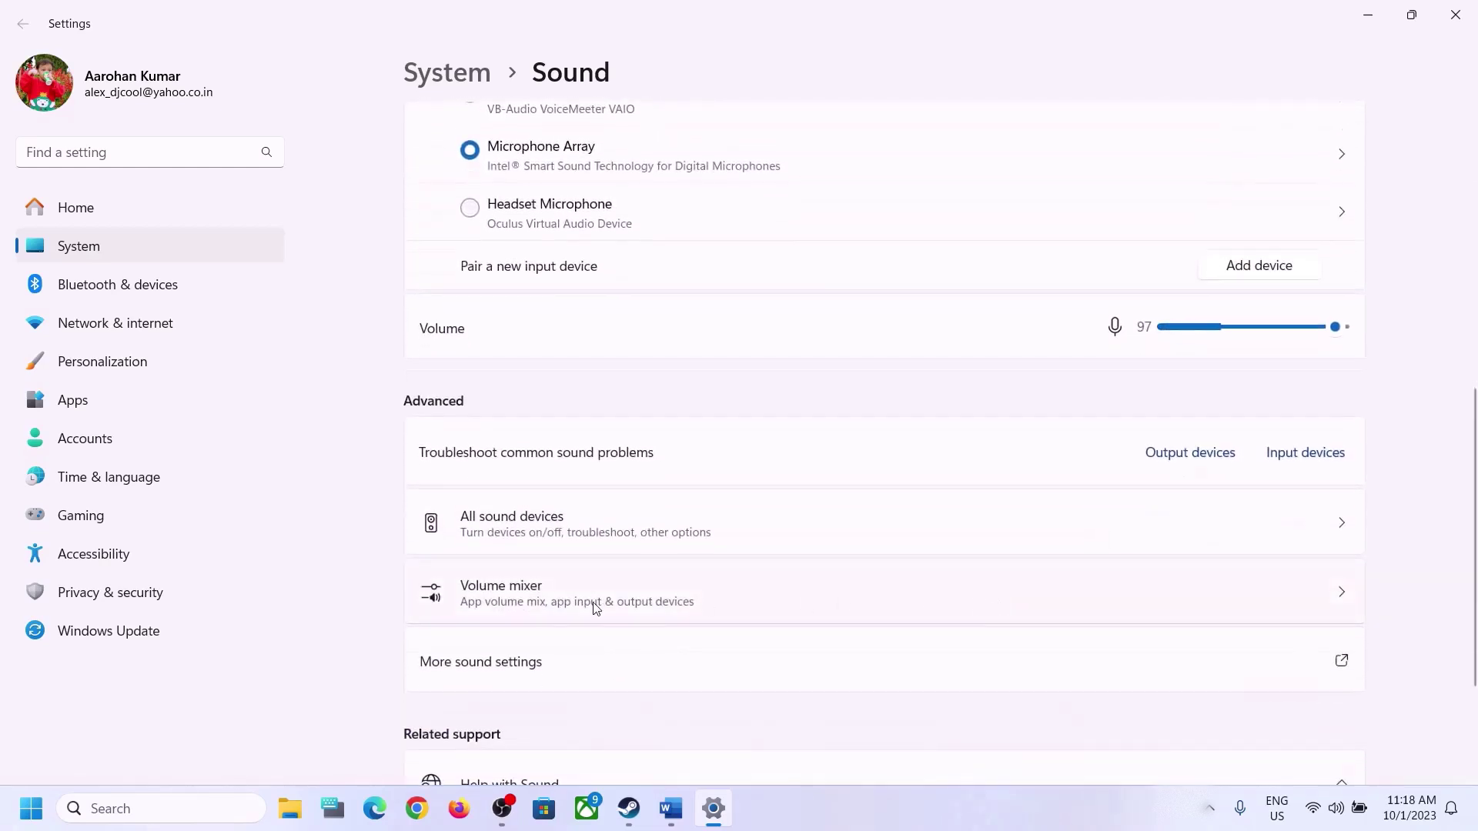
left_click(470, 602)
scroll(1116, 535, "down", 1)
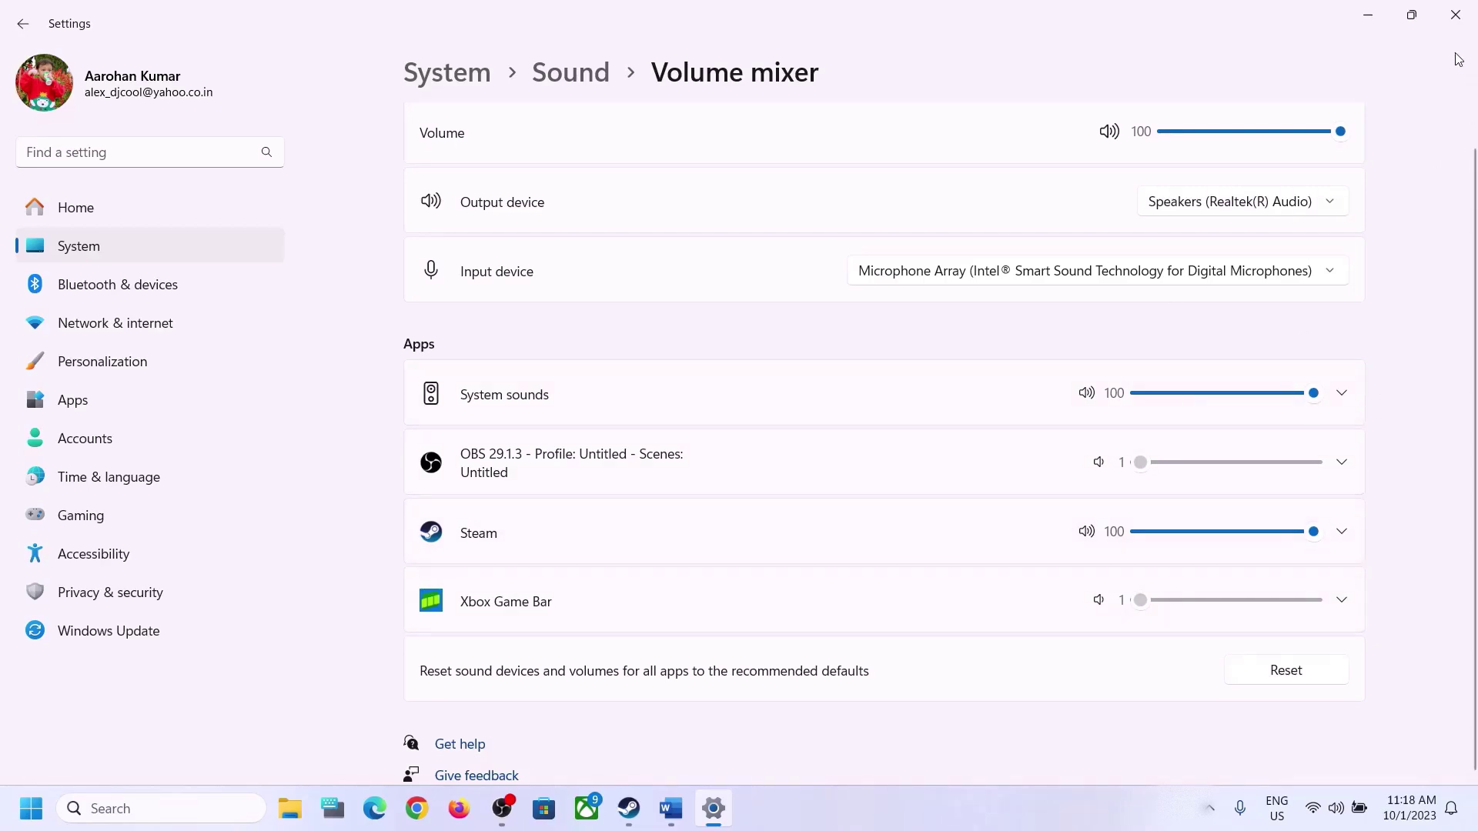
left_click(1455, 16)
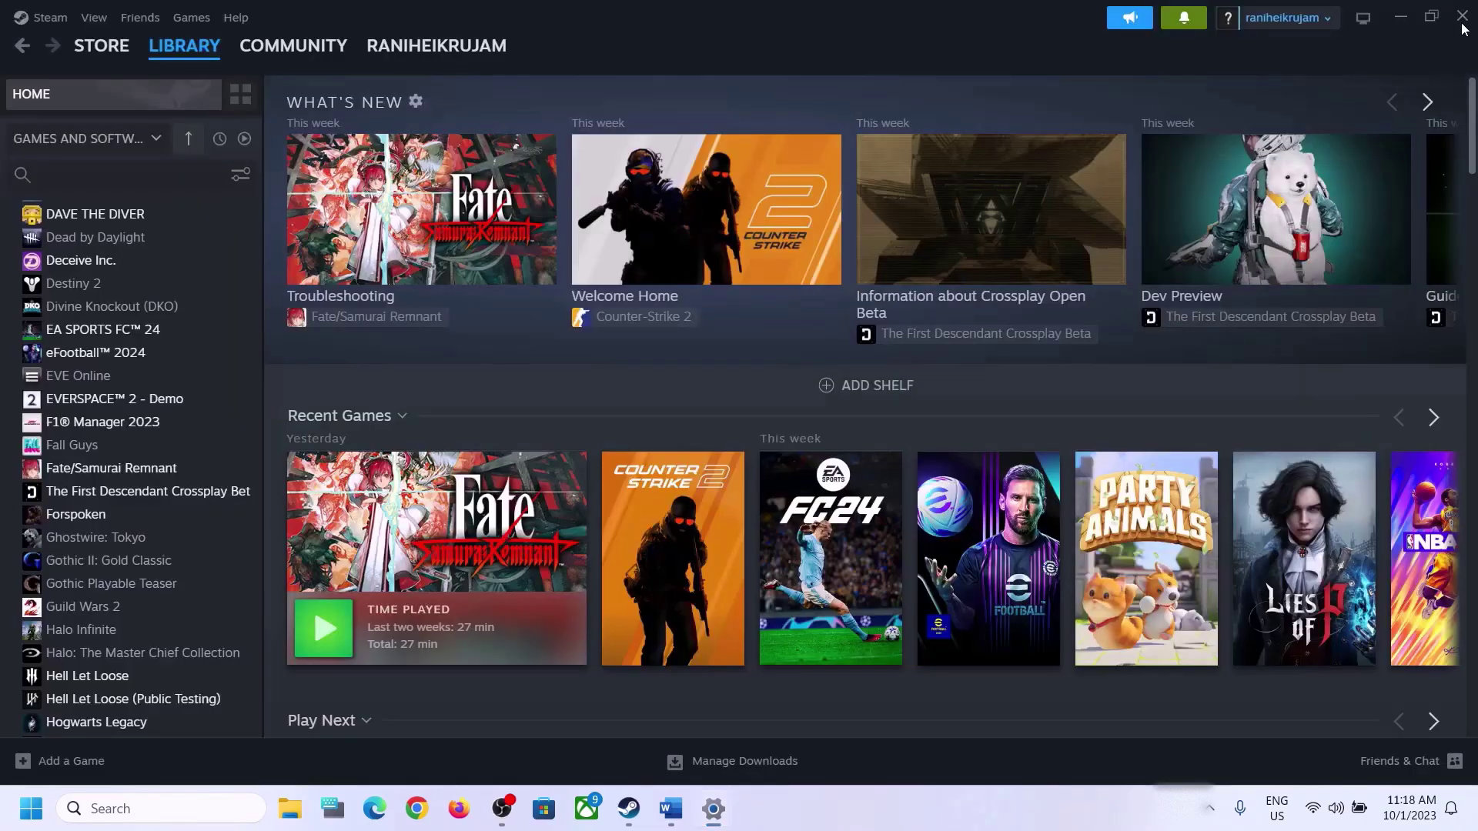
- Return to the Word document and highlight the Step 3 instructions "Restart the game" and "Restart PC"
left_click(668, 810)
scroll(639, 589, "down", 2)
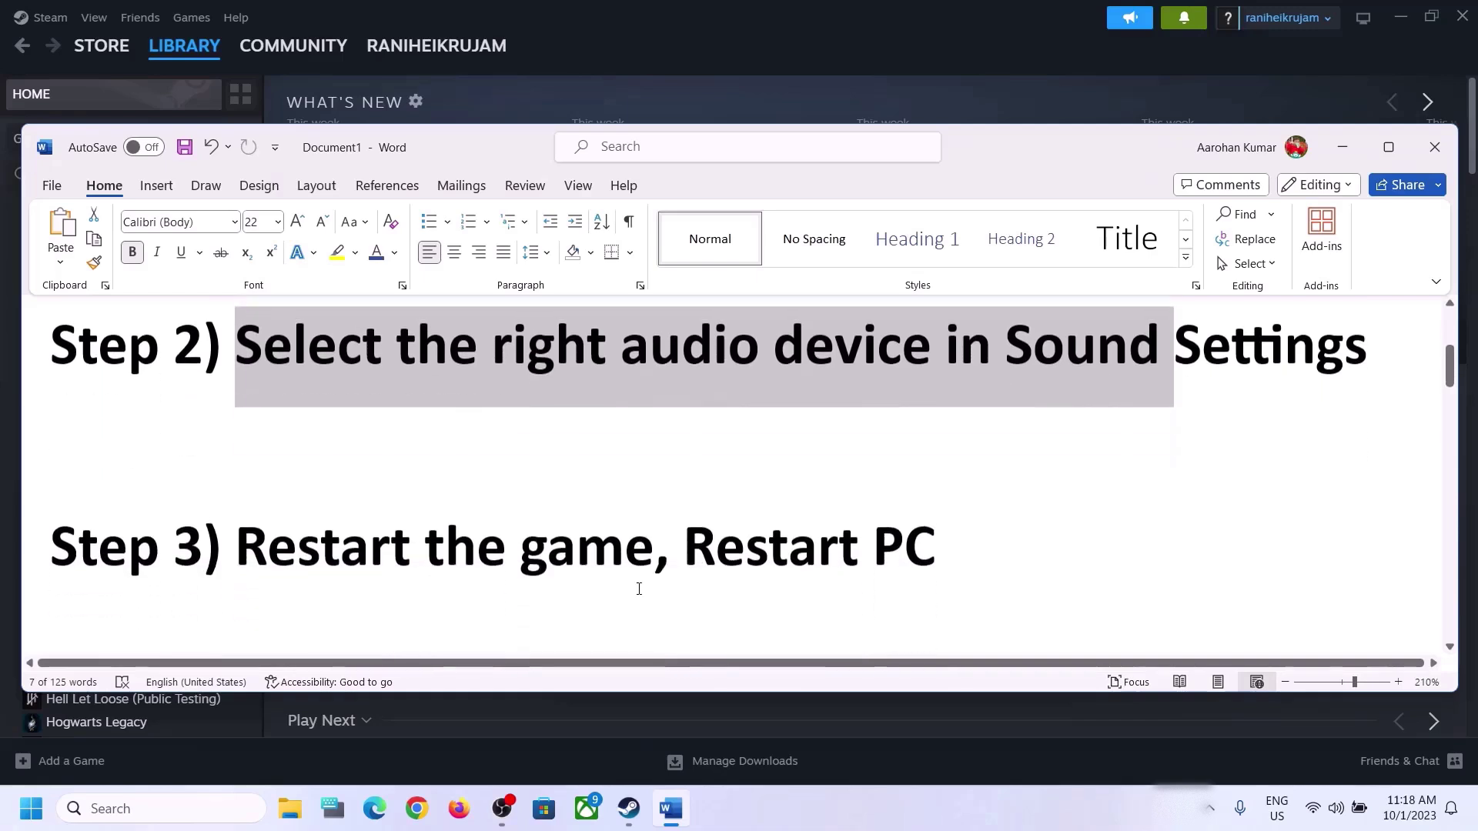
left_click_drag(235, 541, 630, 541)
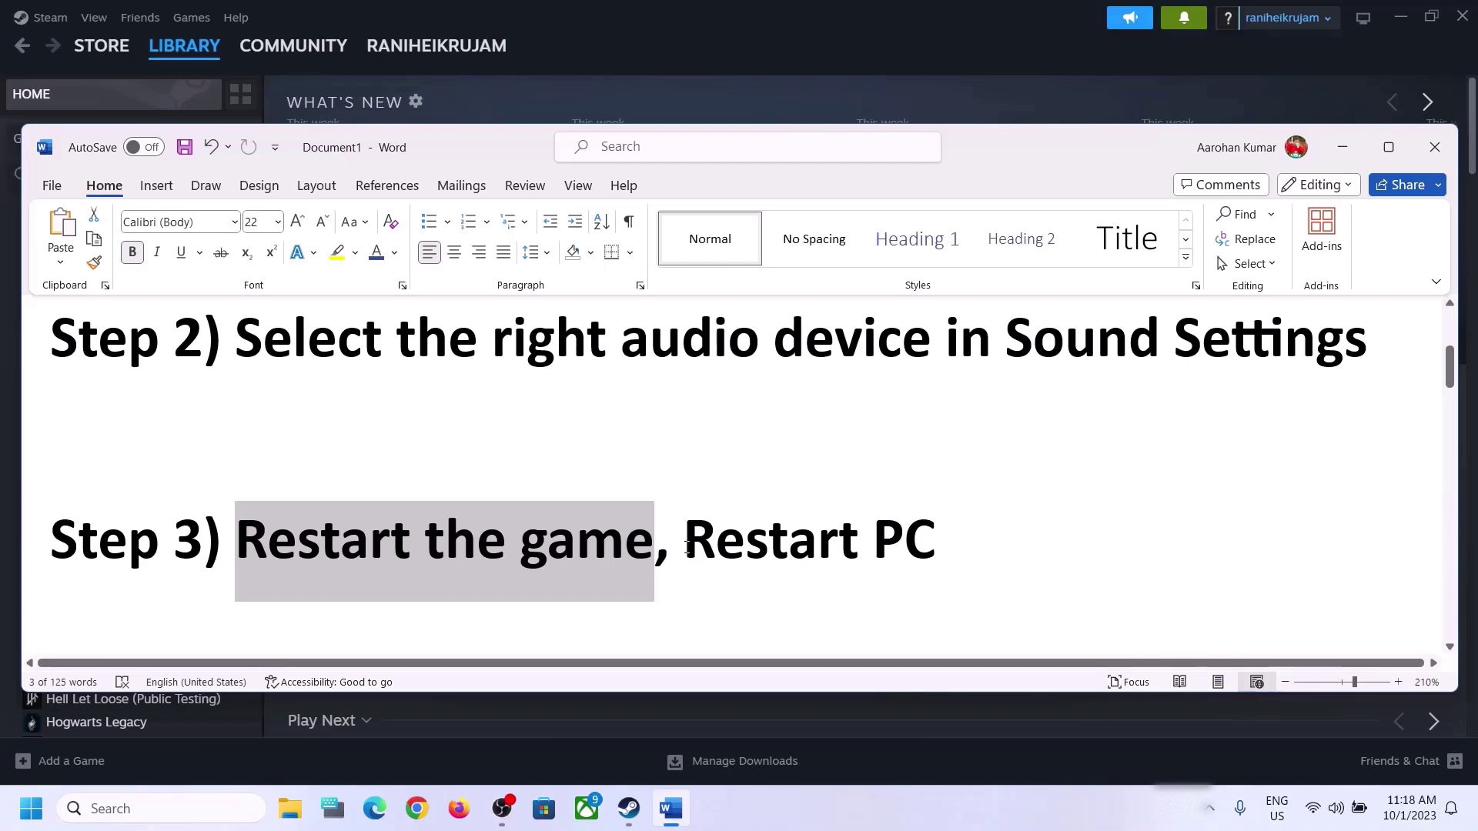
left_click_drag(690, 543, 934, 543)
- View the Windows power options containing Restart, and close them without restarting the PC
left_click(31, 808)
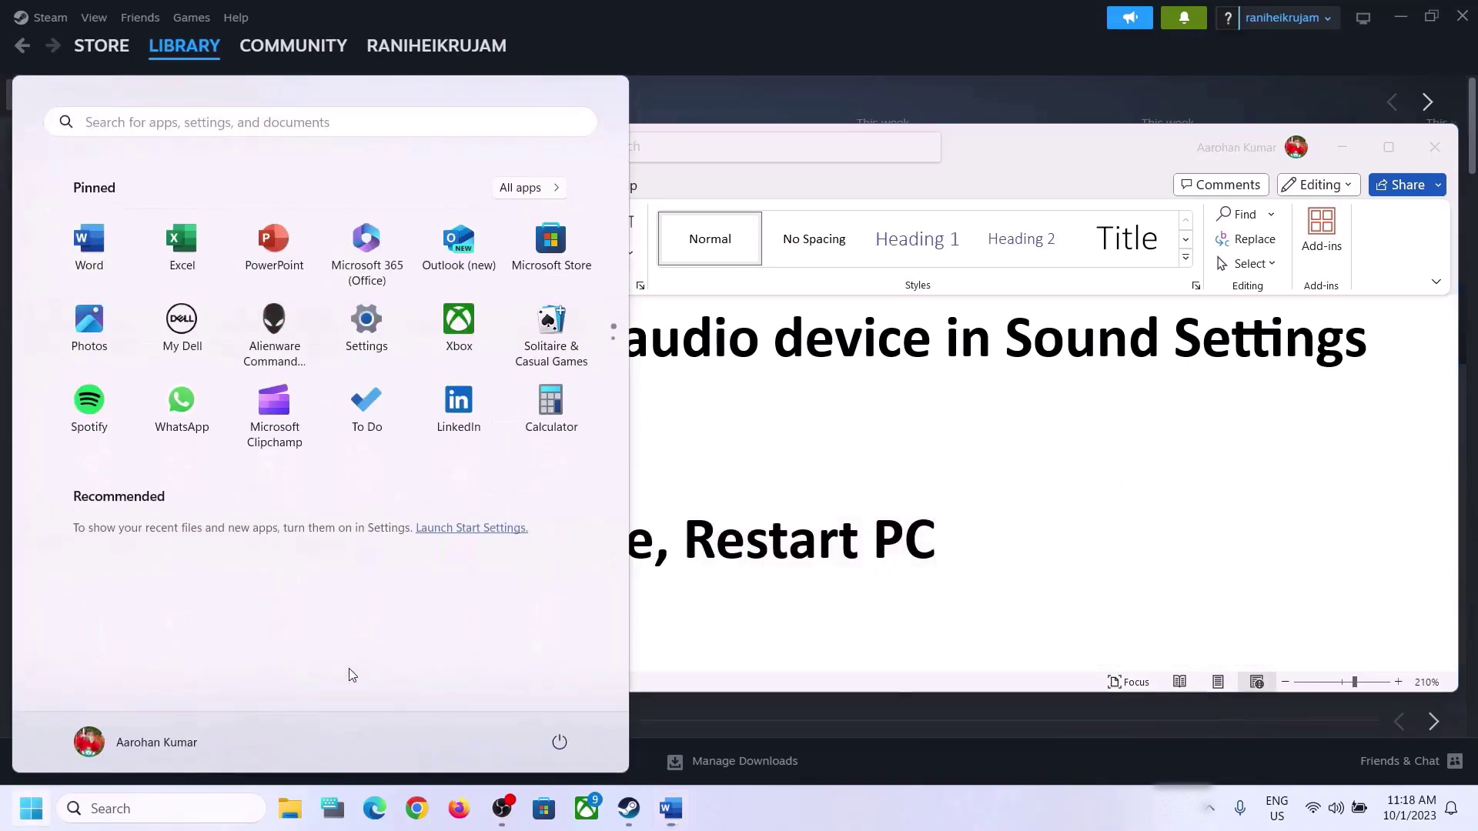
left_click(558, 743)
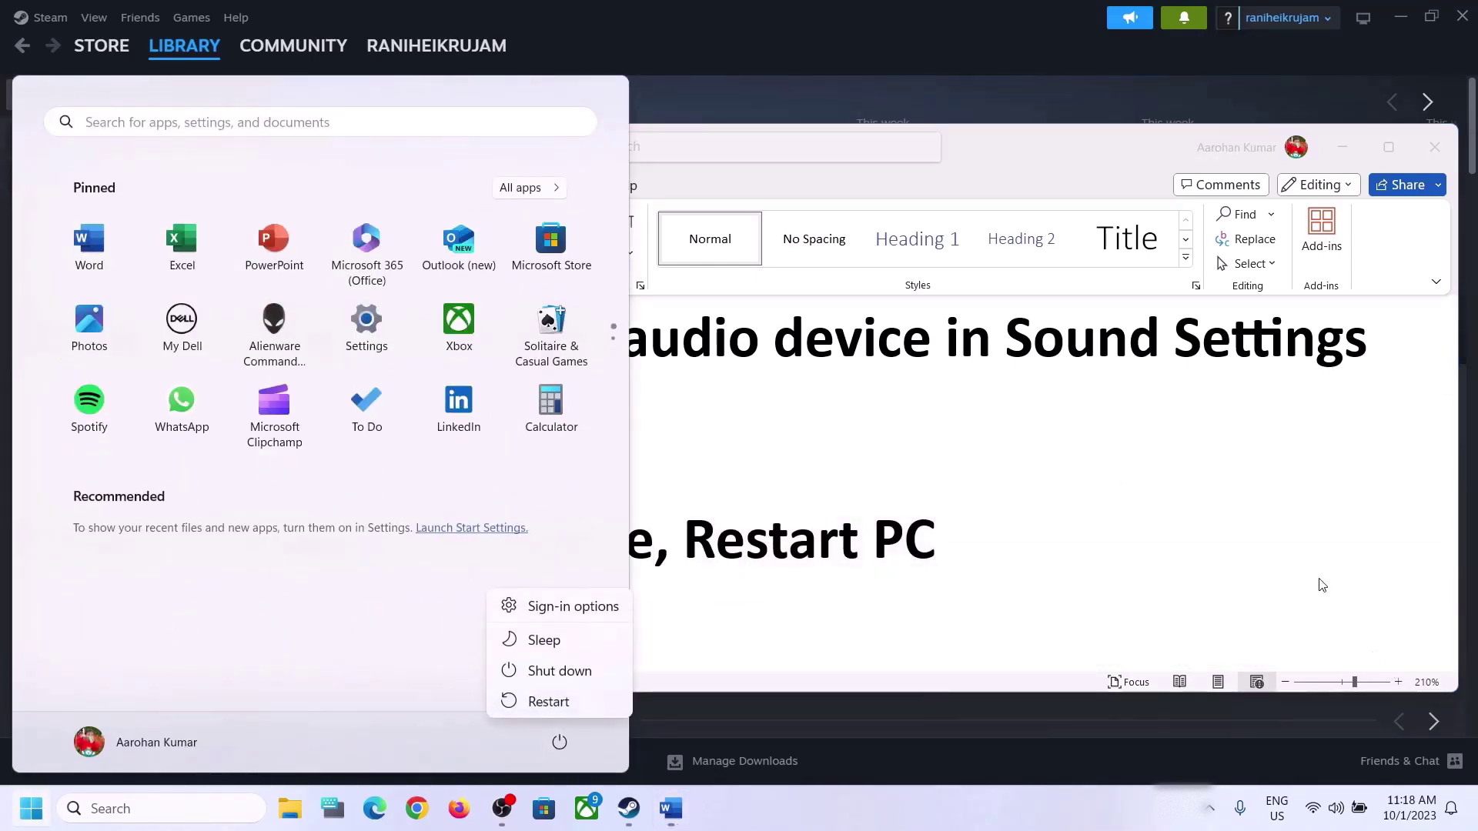
key("Escape")
key("Escape")
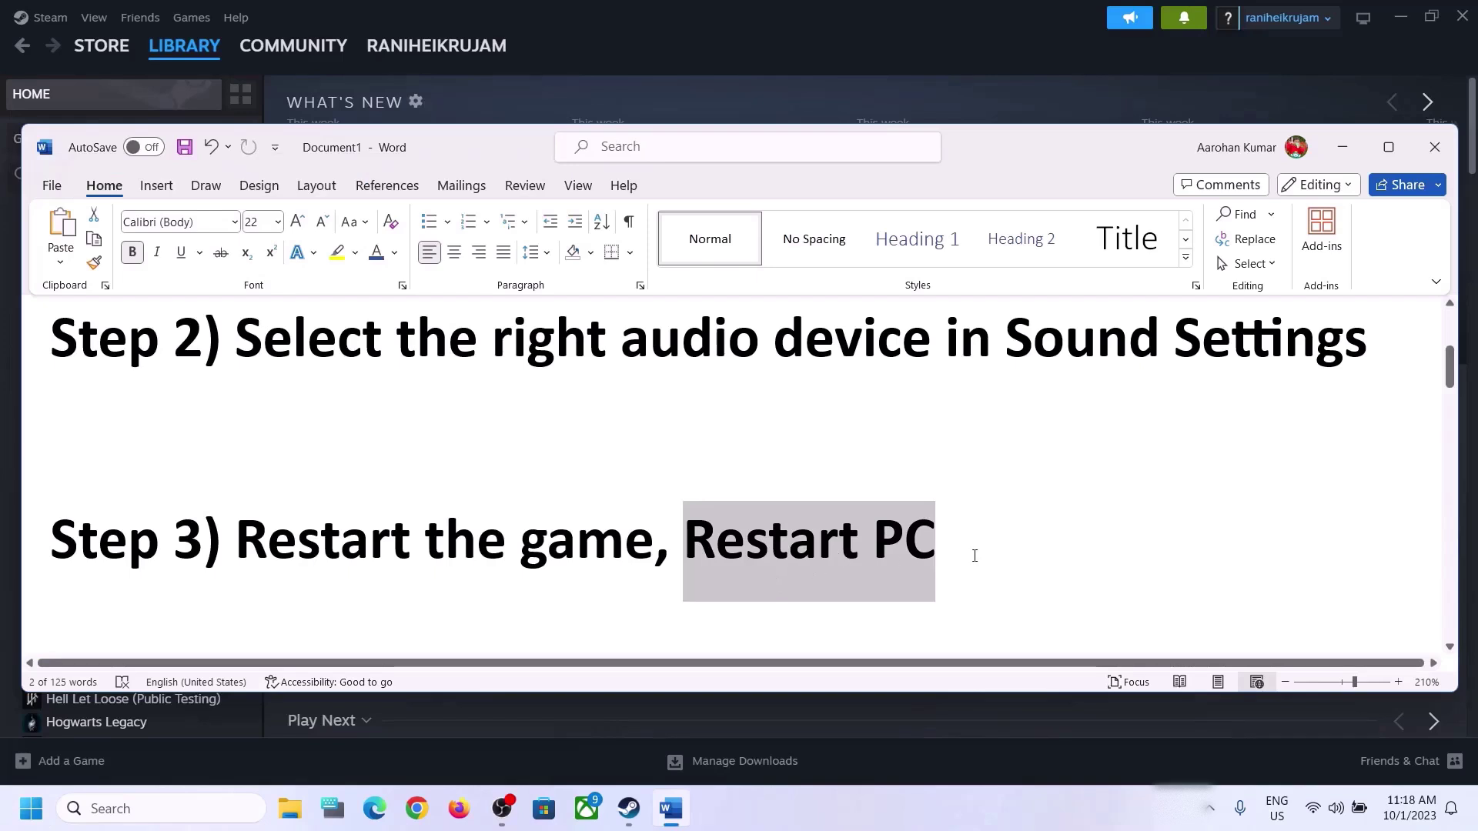
left_click(1339, 812)
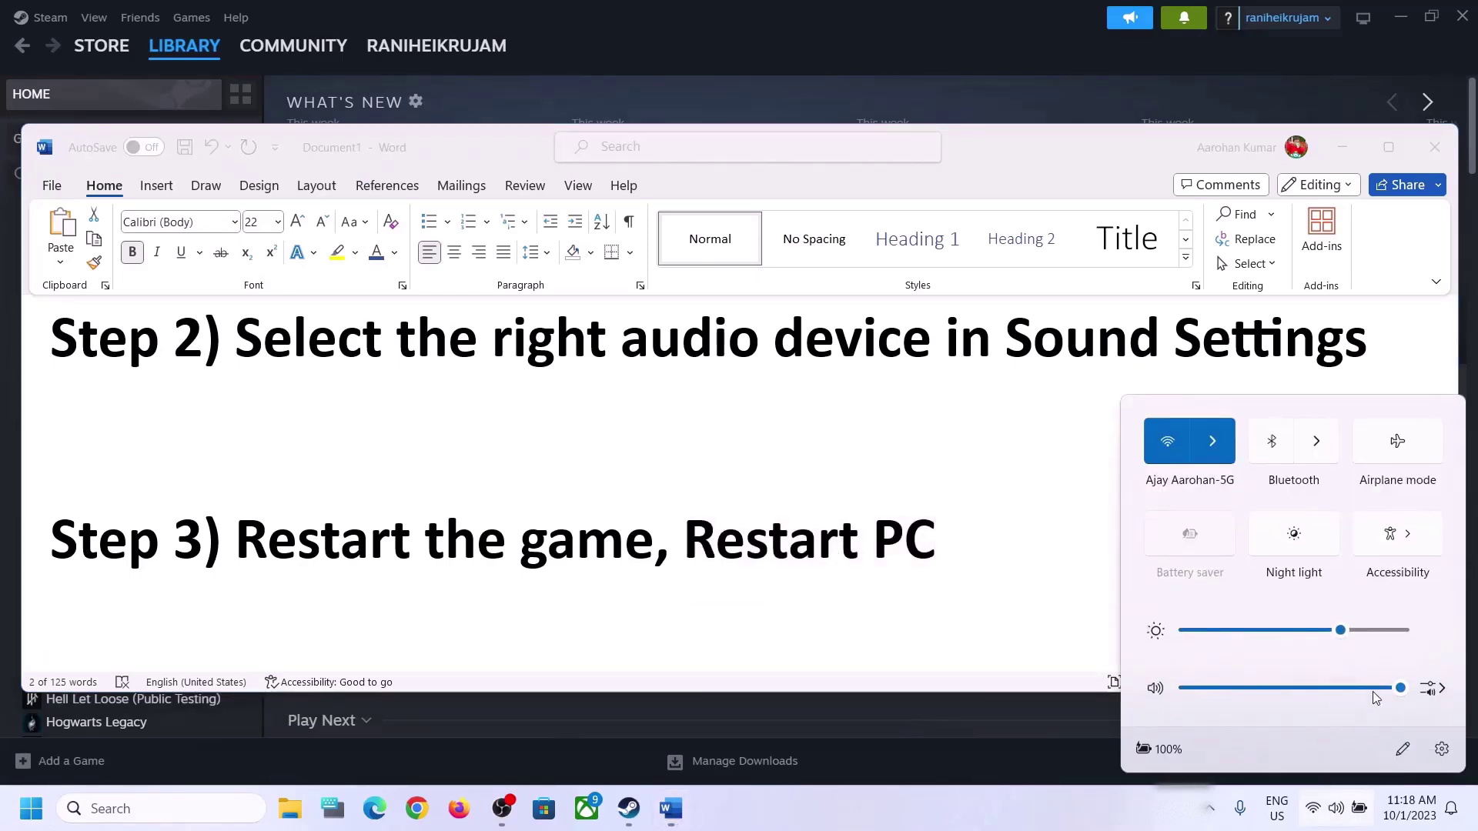
left_click(1432, 688)
left_click(452, 523)
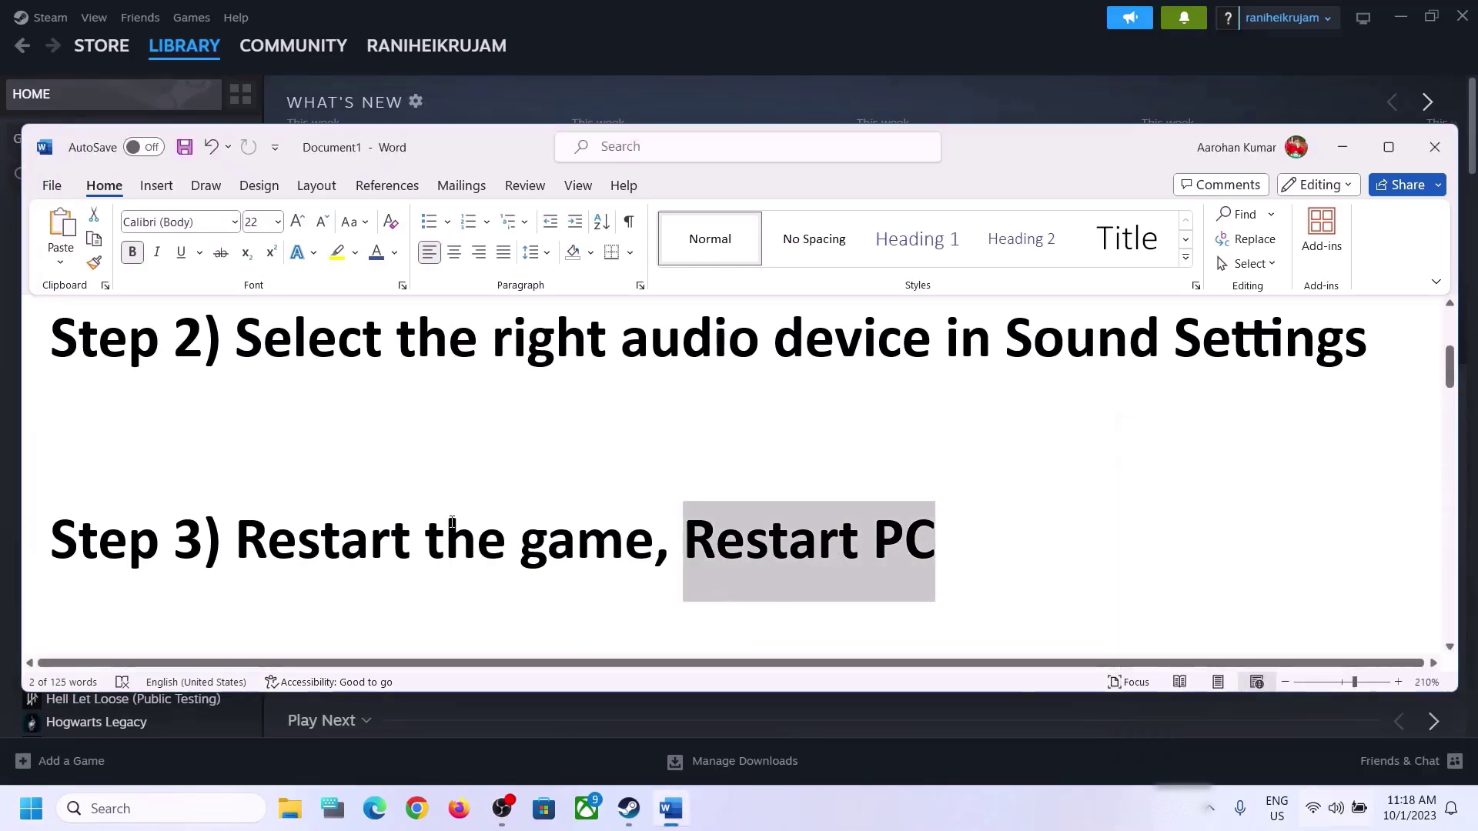
- Highlight the Step 4 instruction "Set Sound Sample rate to 48/44k Hz in sound control panel" in the Word document
left_click(507, 525)
scroll(507, 525, "down", 3)
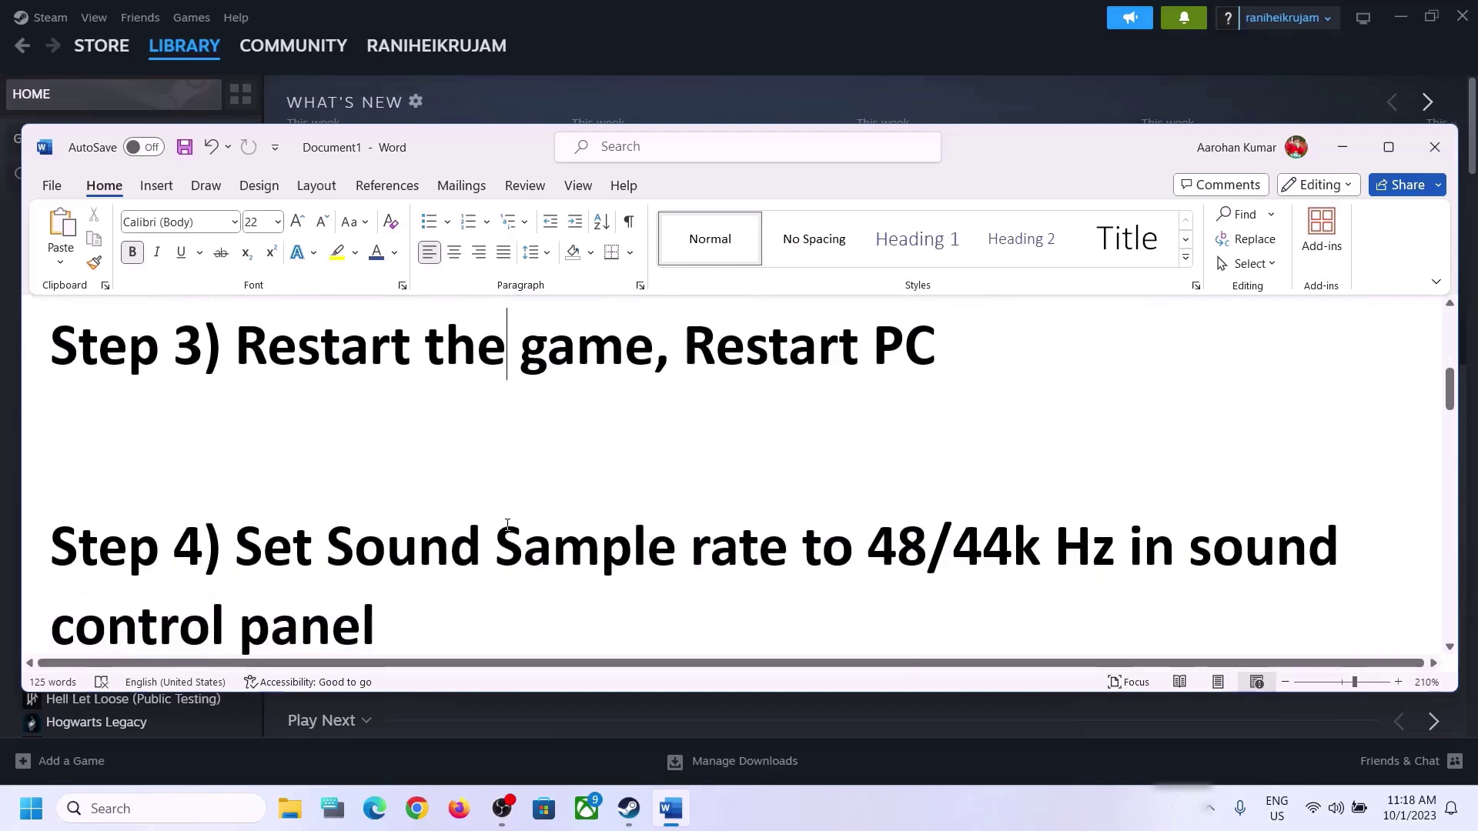
scroll(507, 525, "down", 1)
left_click_drag(240, 458, 570, 547)
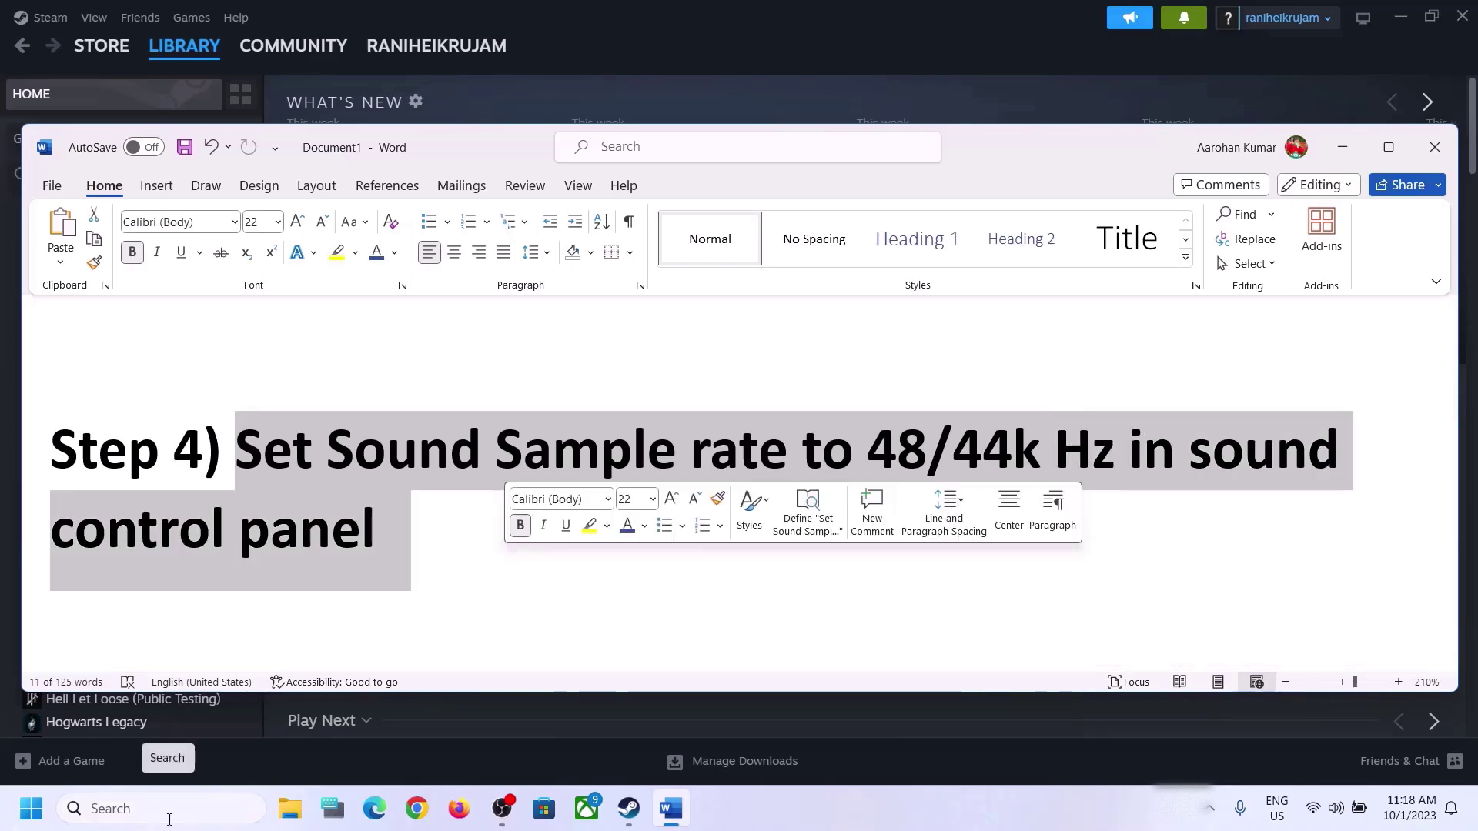
- Find Control Panel through Windows search and open the Sound dialog from its Hardware and Sound category
left_click(168, 819)
type("control")
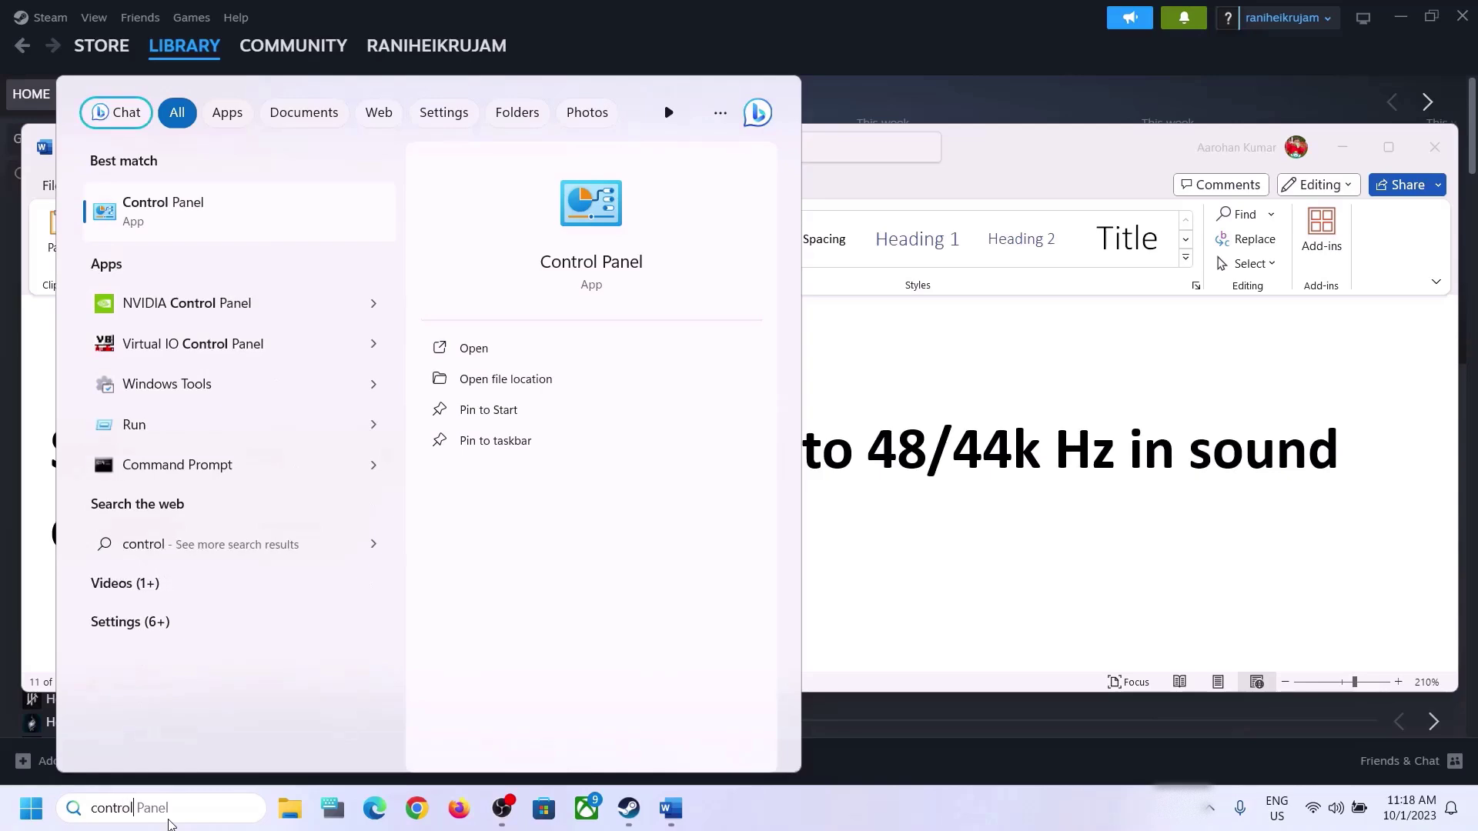
left_click(205, 221)
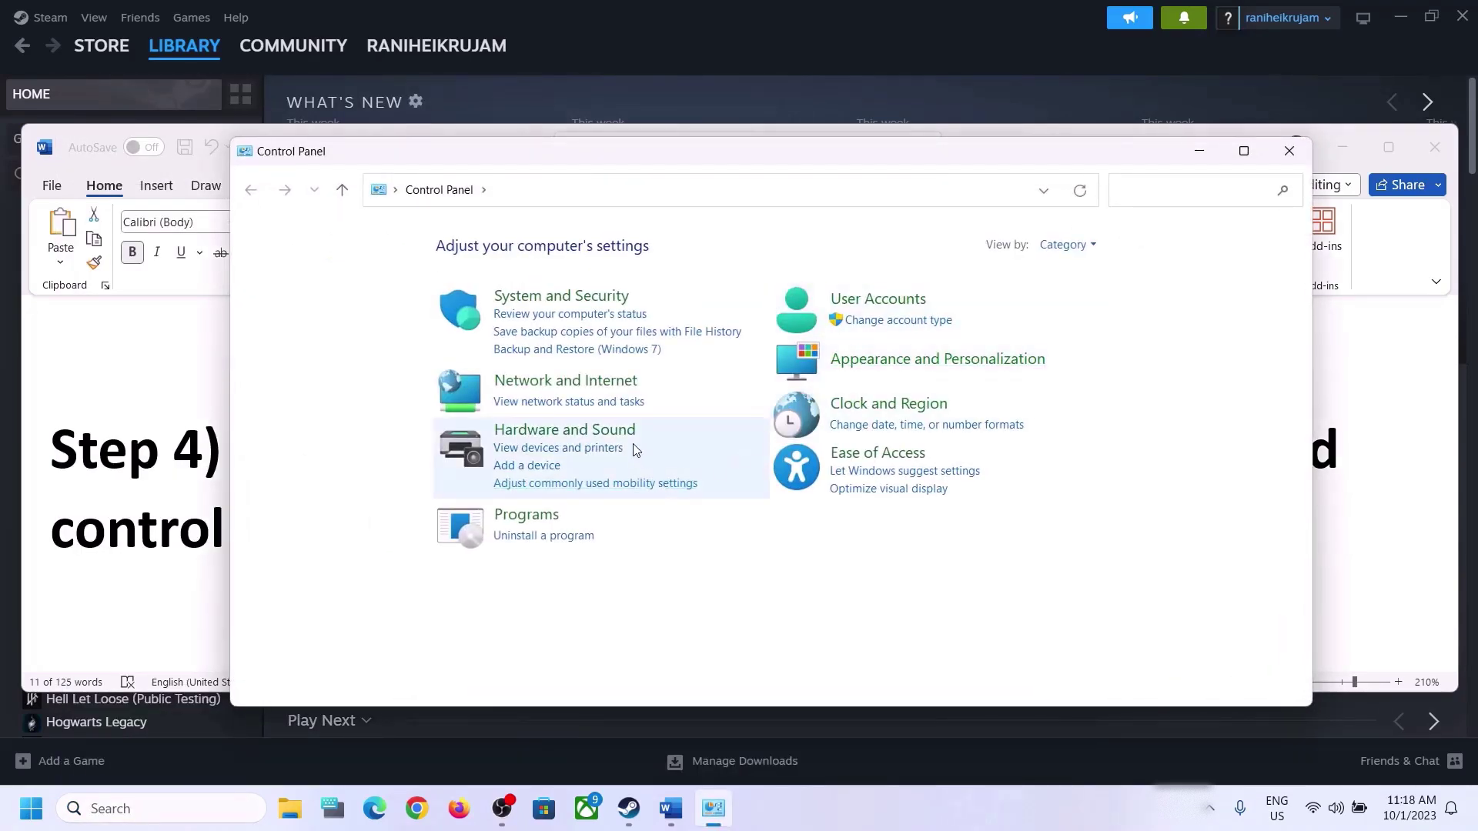
left_click(560, 430)
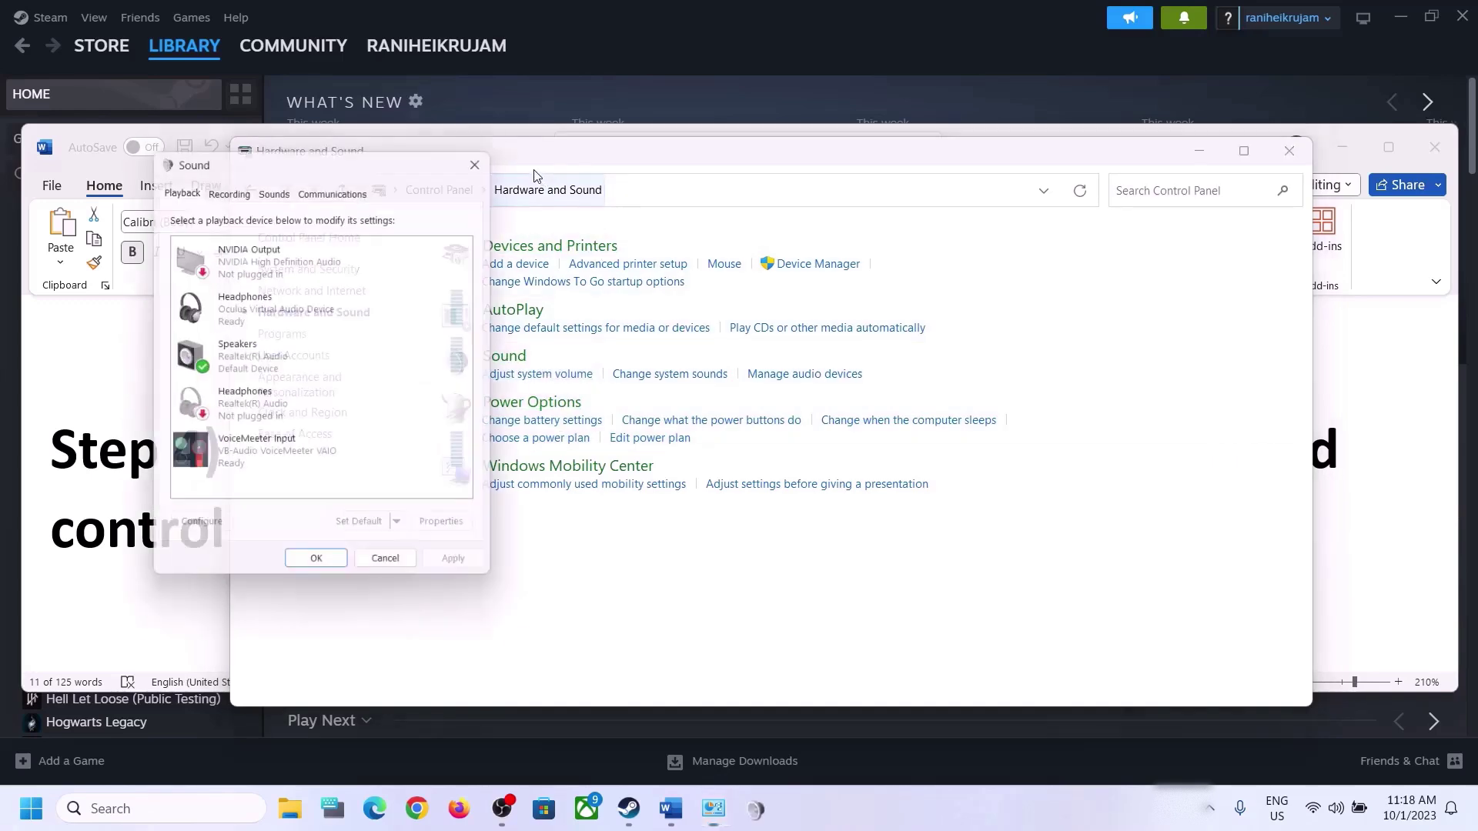
left_click_drag(362, 158, 700, 133)
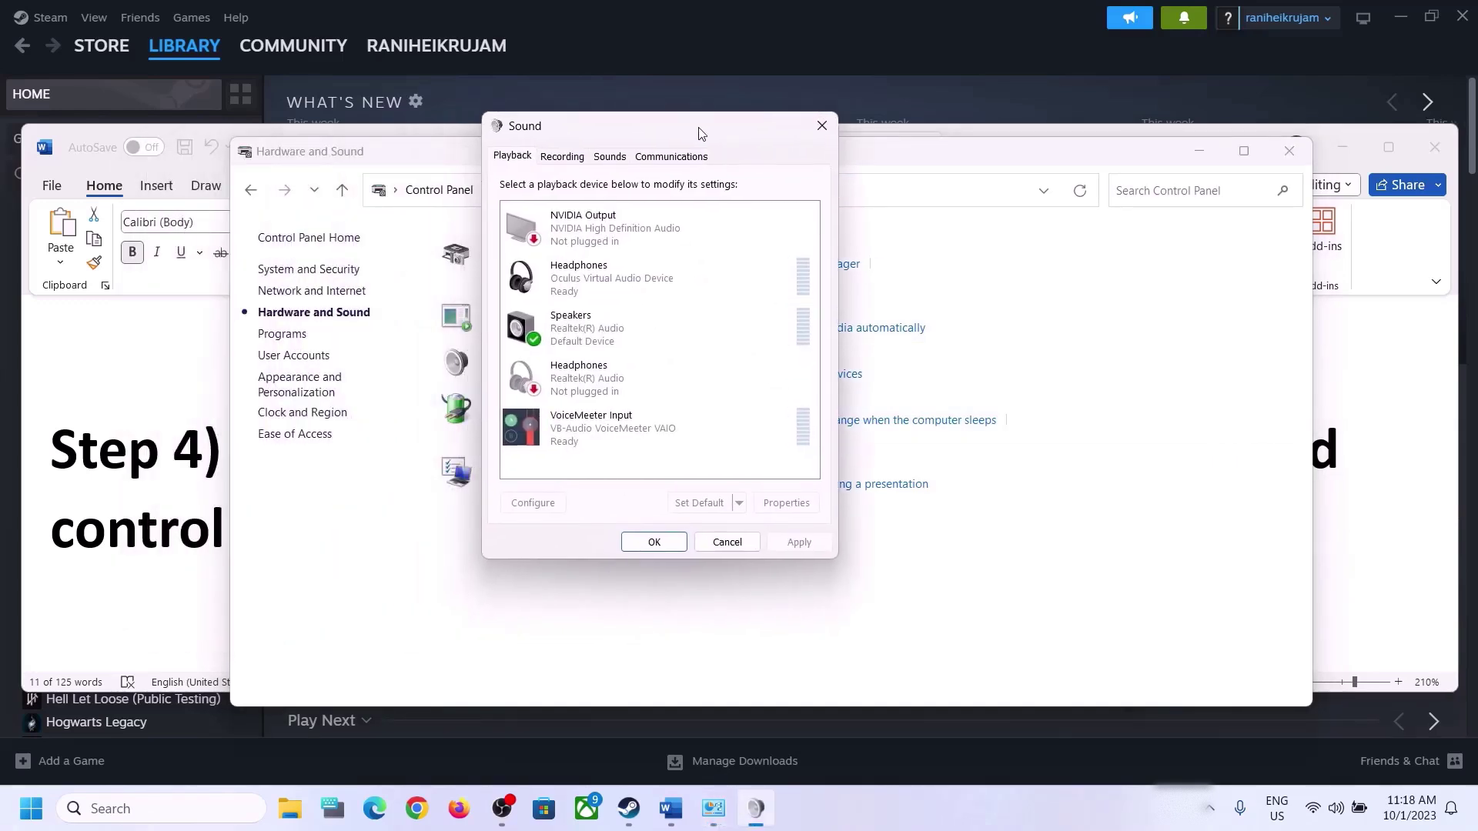
- Open the properties of the Realtek Speakers playback device and show the advanced default format settings
left_click(602, 341)
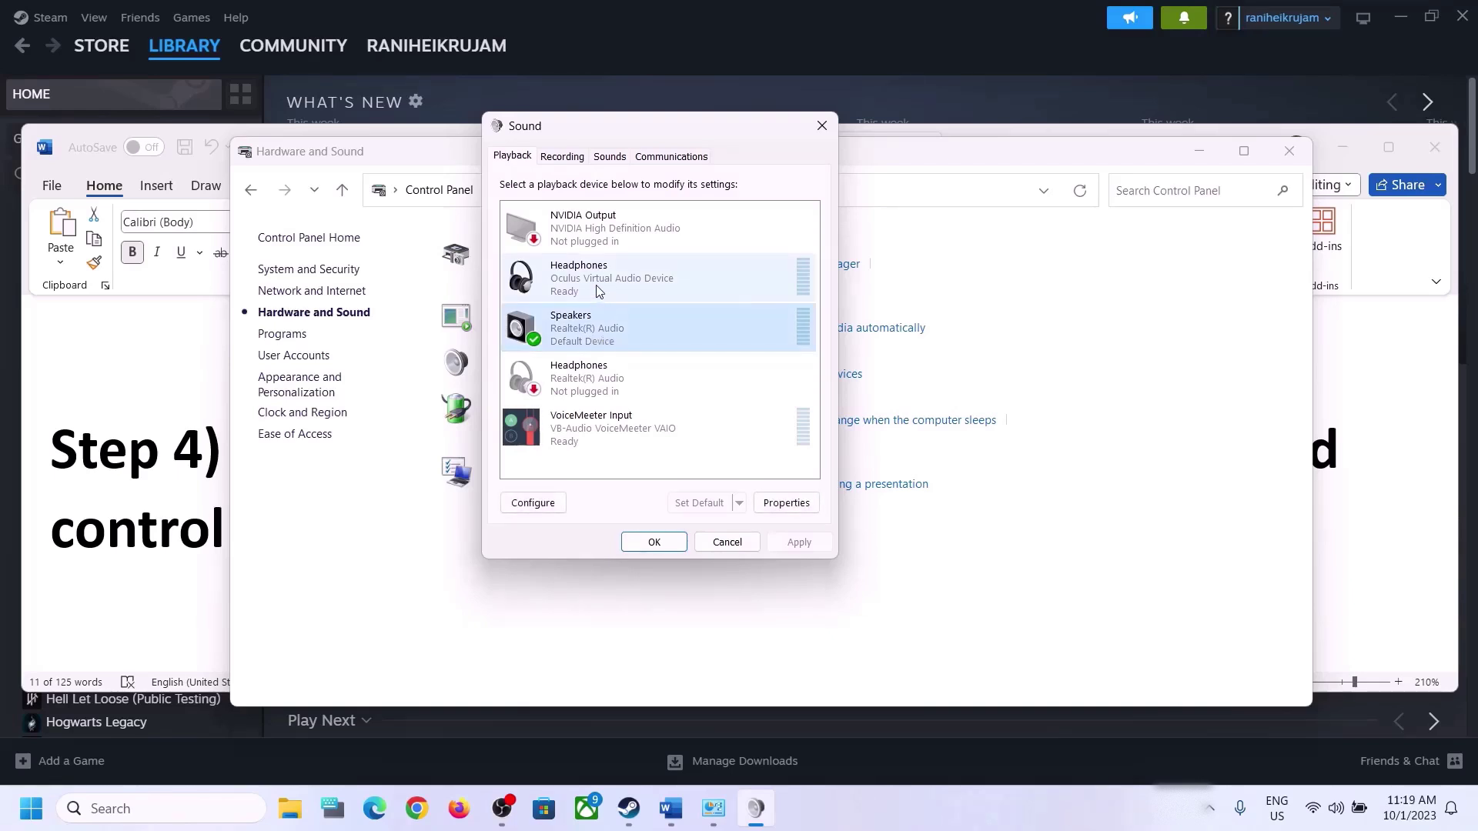
left_click(597, 286)
left_click(593, 326)
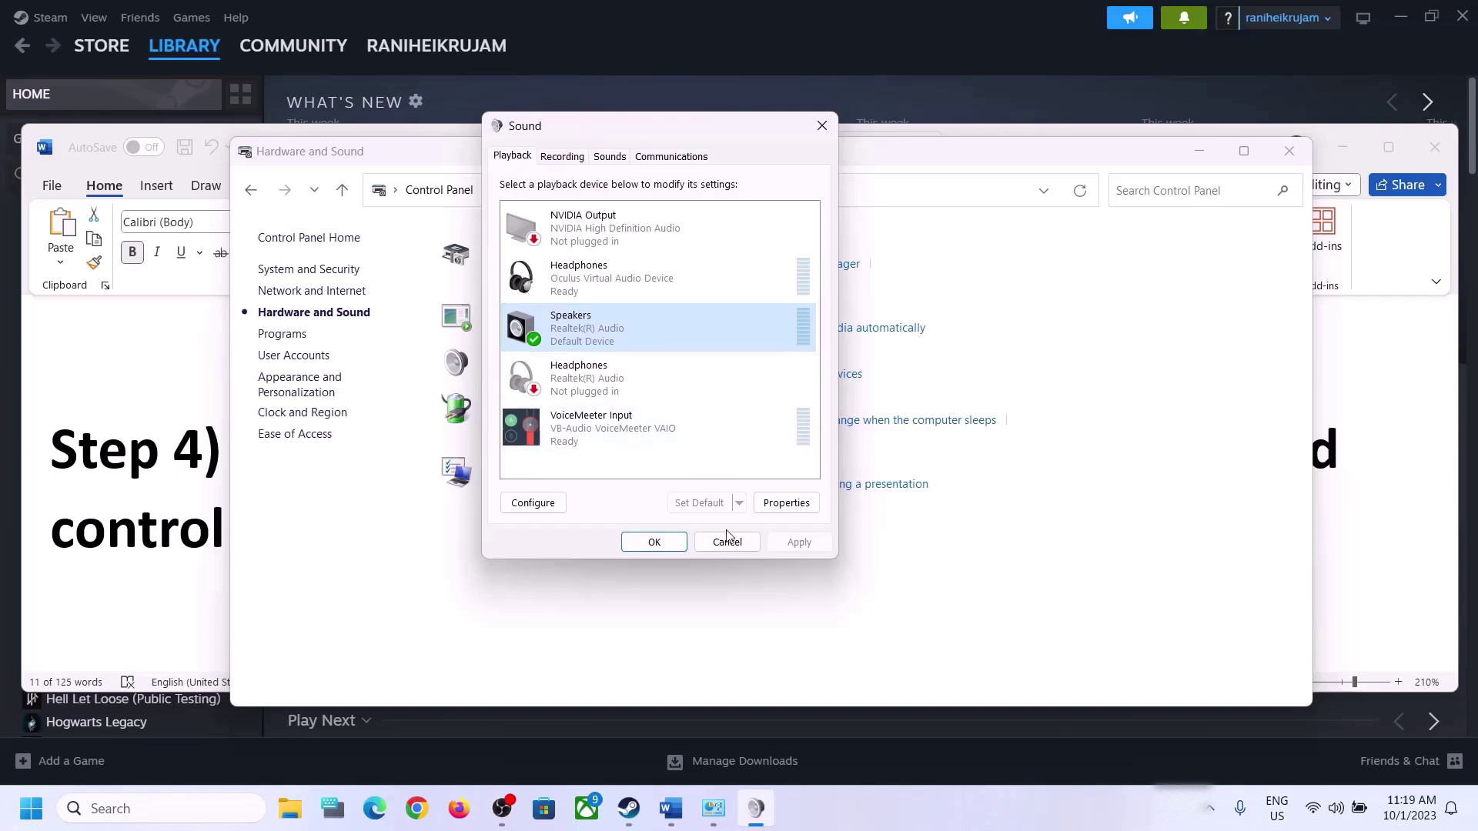
right_click(602, 337)
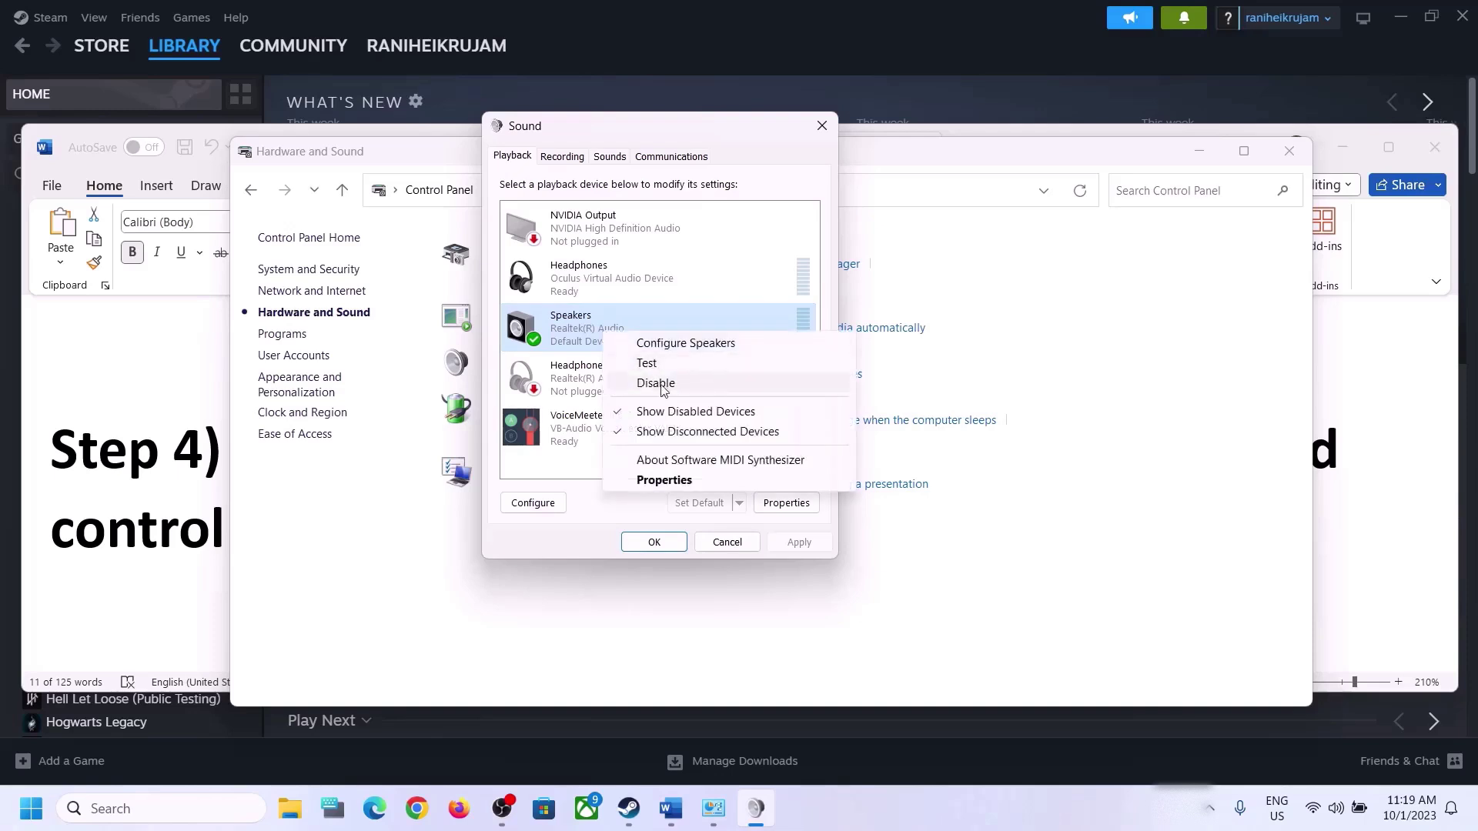
left_click(667, 481)
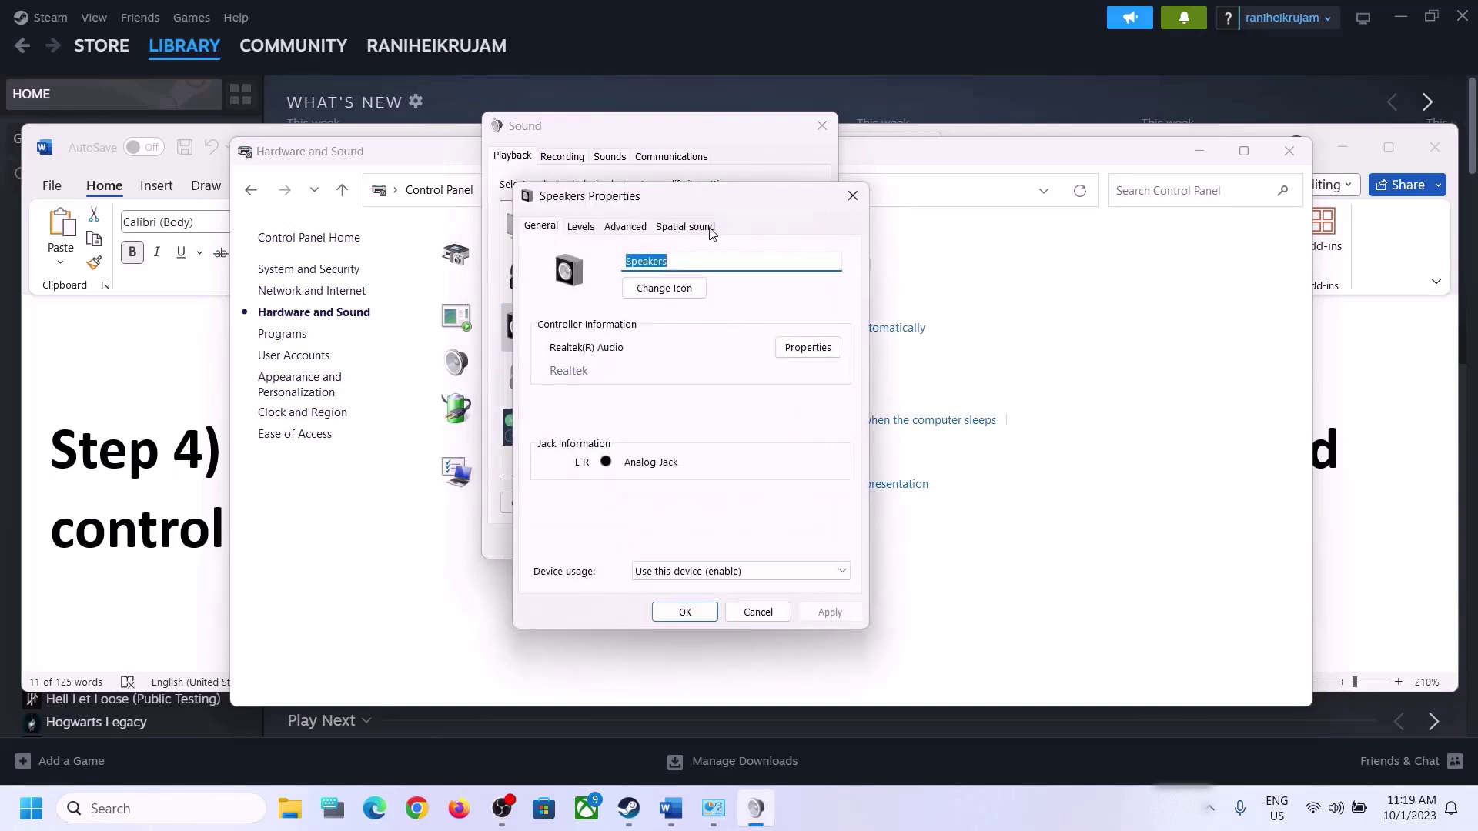
left_click(625, 227)
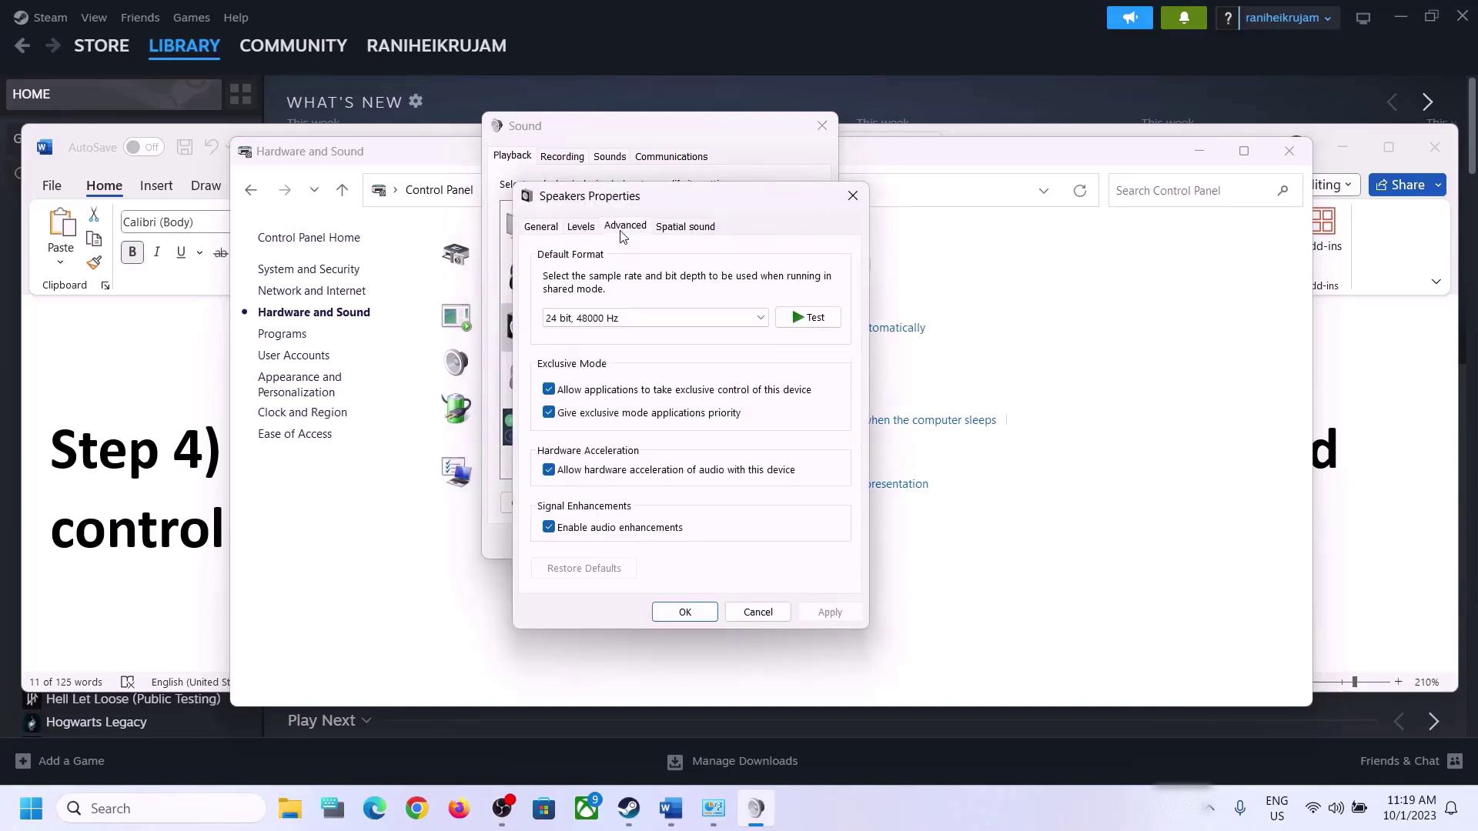
- Set the speakers' default format to 16 bit, 48000 Hz and apply it
left_click(759, 318)
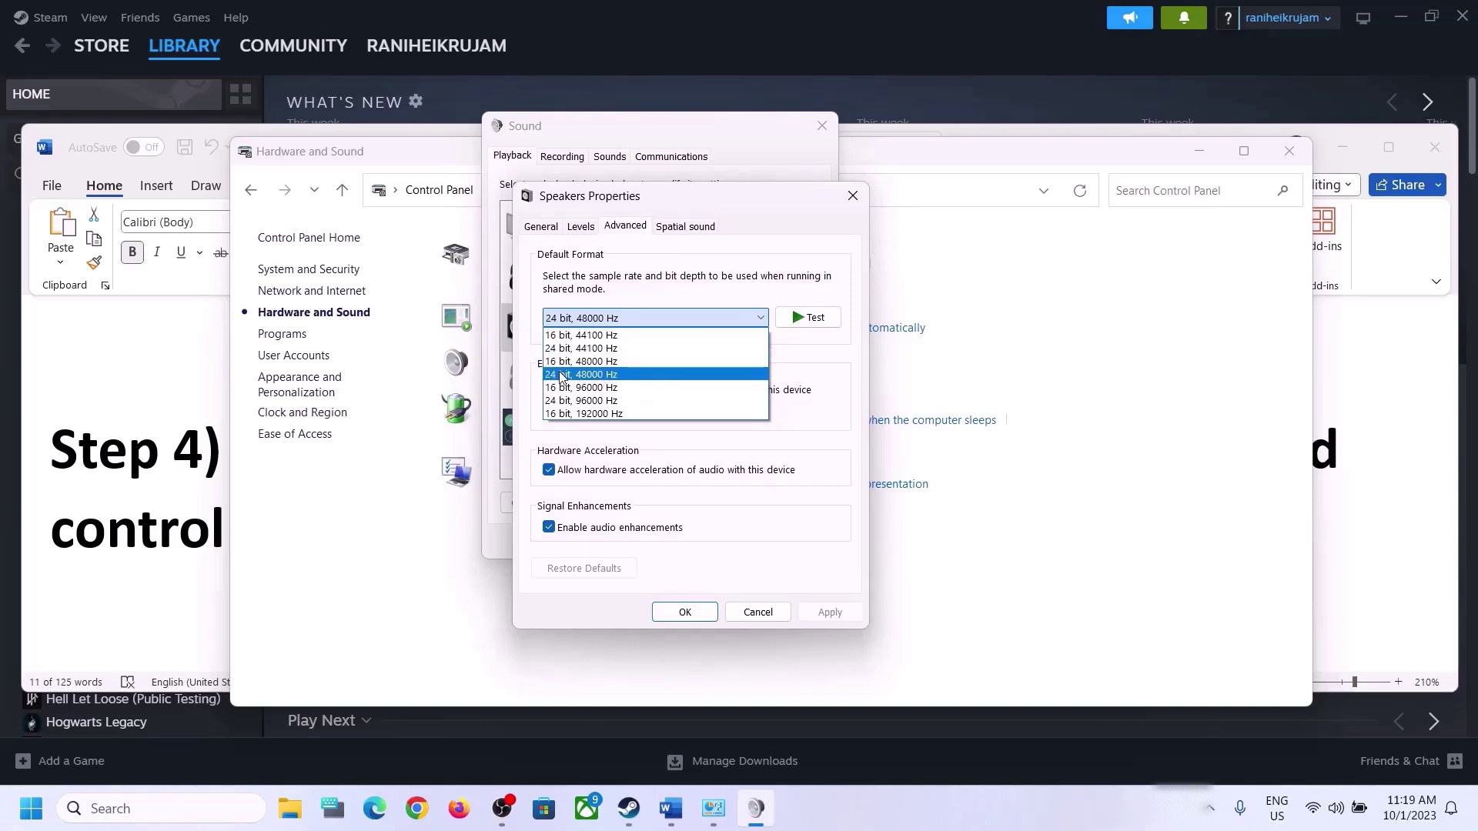
left_click(598, 362)
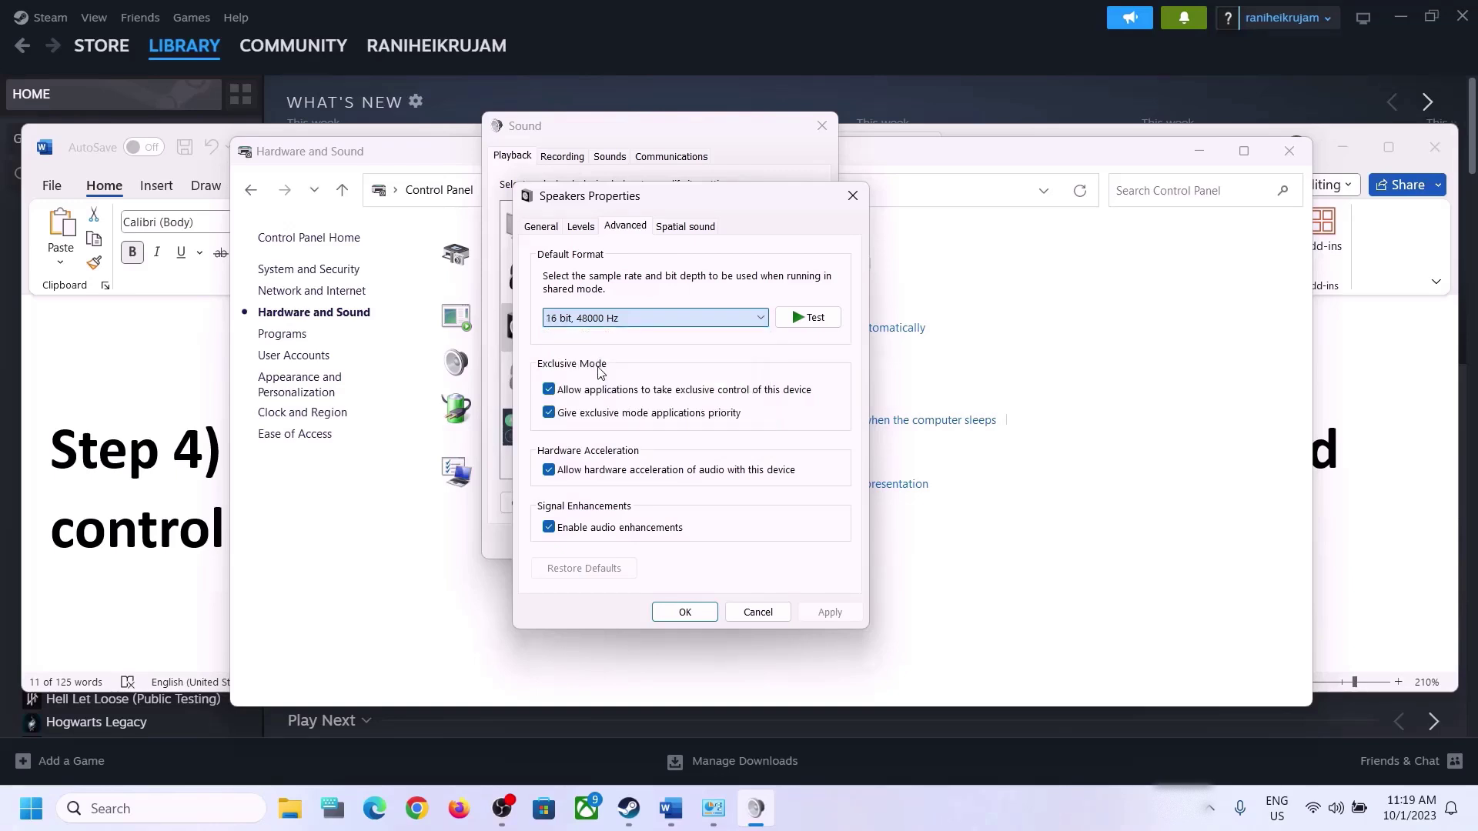
left_click(820, 610)
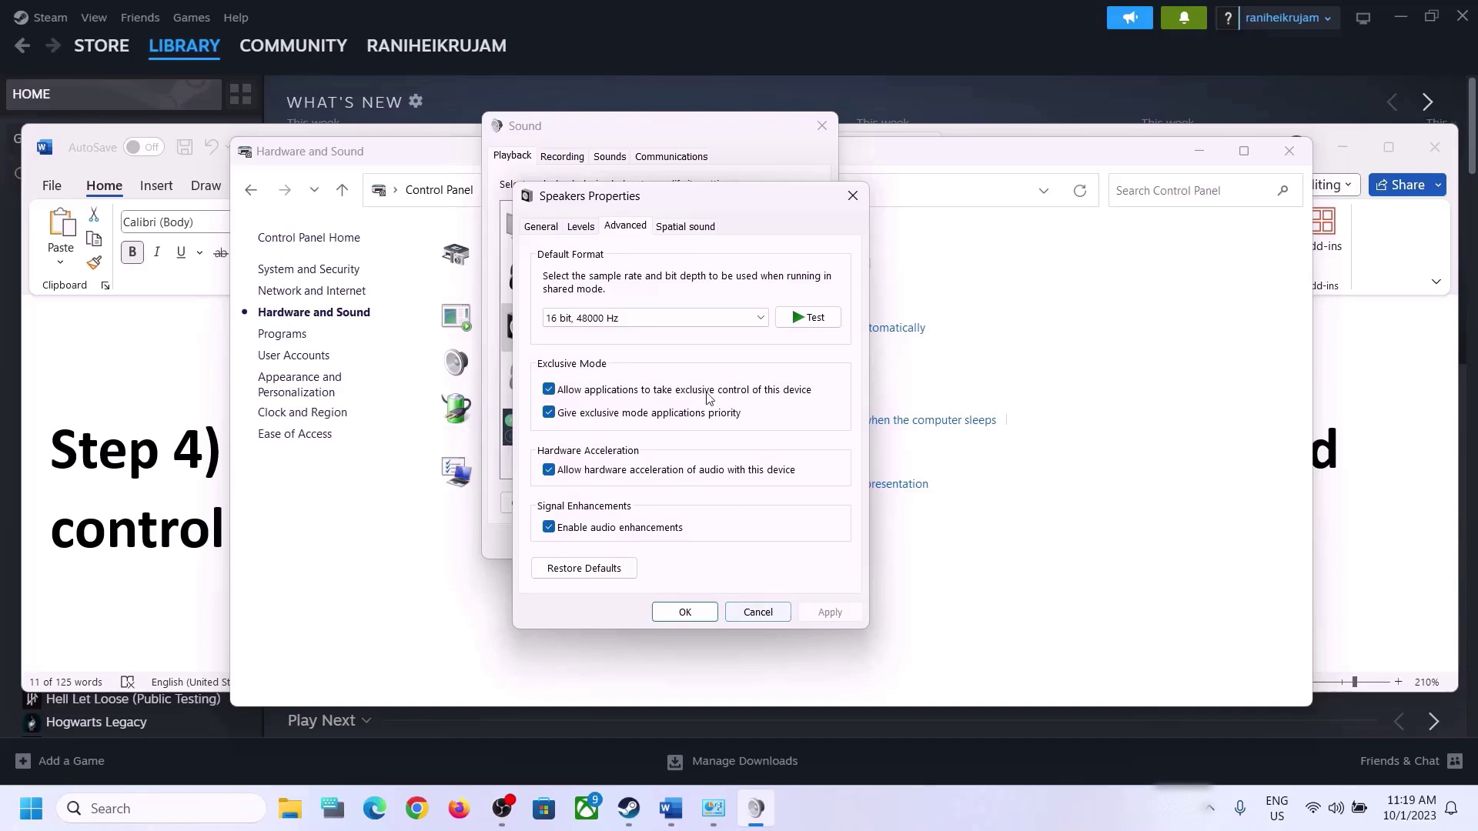
- Set the speakers' default format to 24 bit, 48000 Hz, apply it and confirm both sound dialogs
left_click(634, 321)
left_click(583, 375)
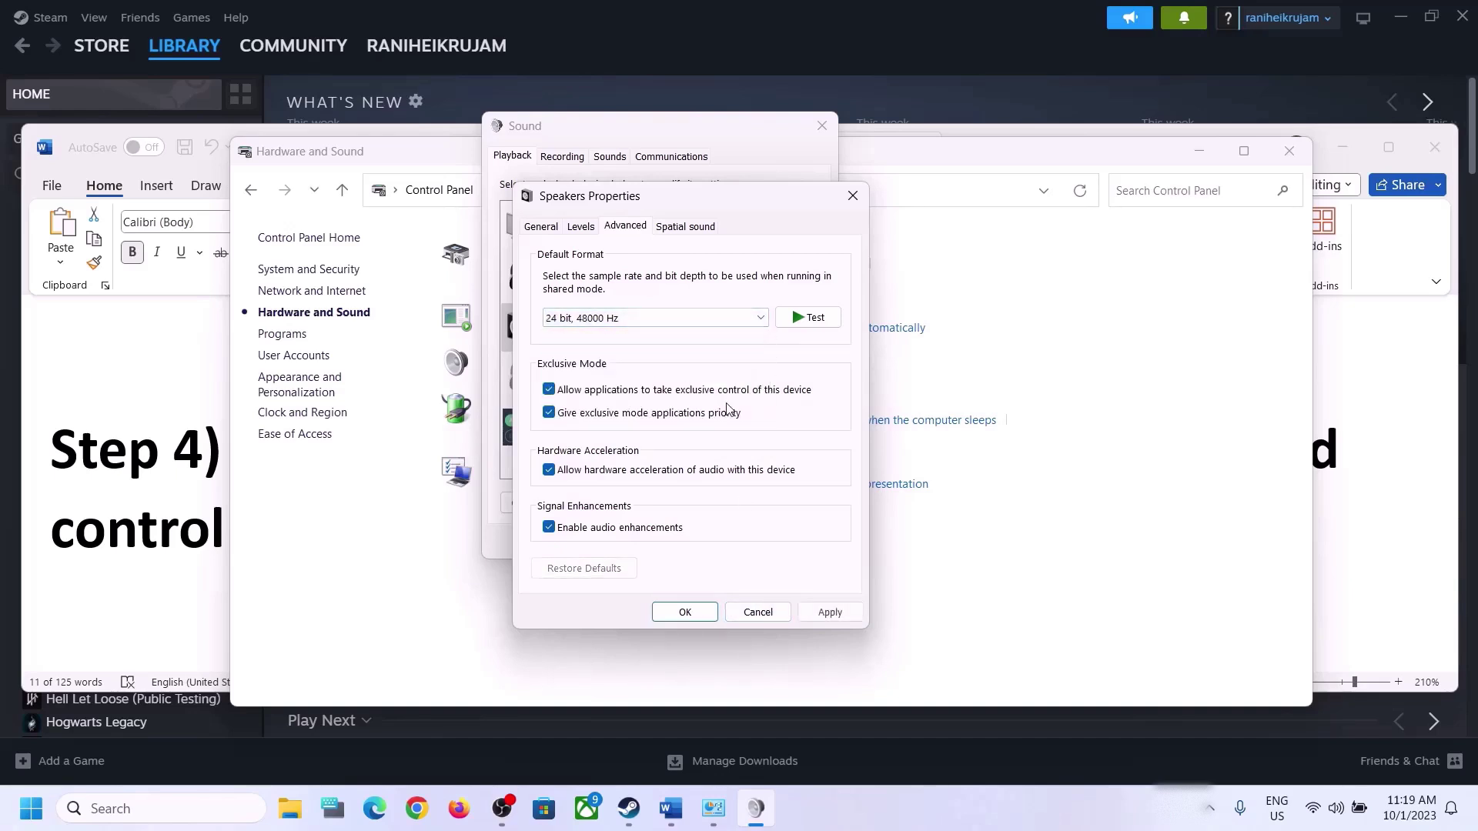
left_click(830, 613)
left_click(684, 612)
left_click(653, 542)
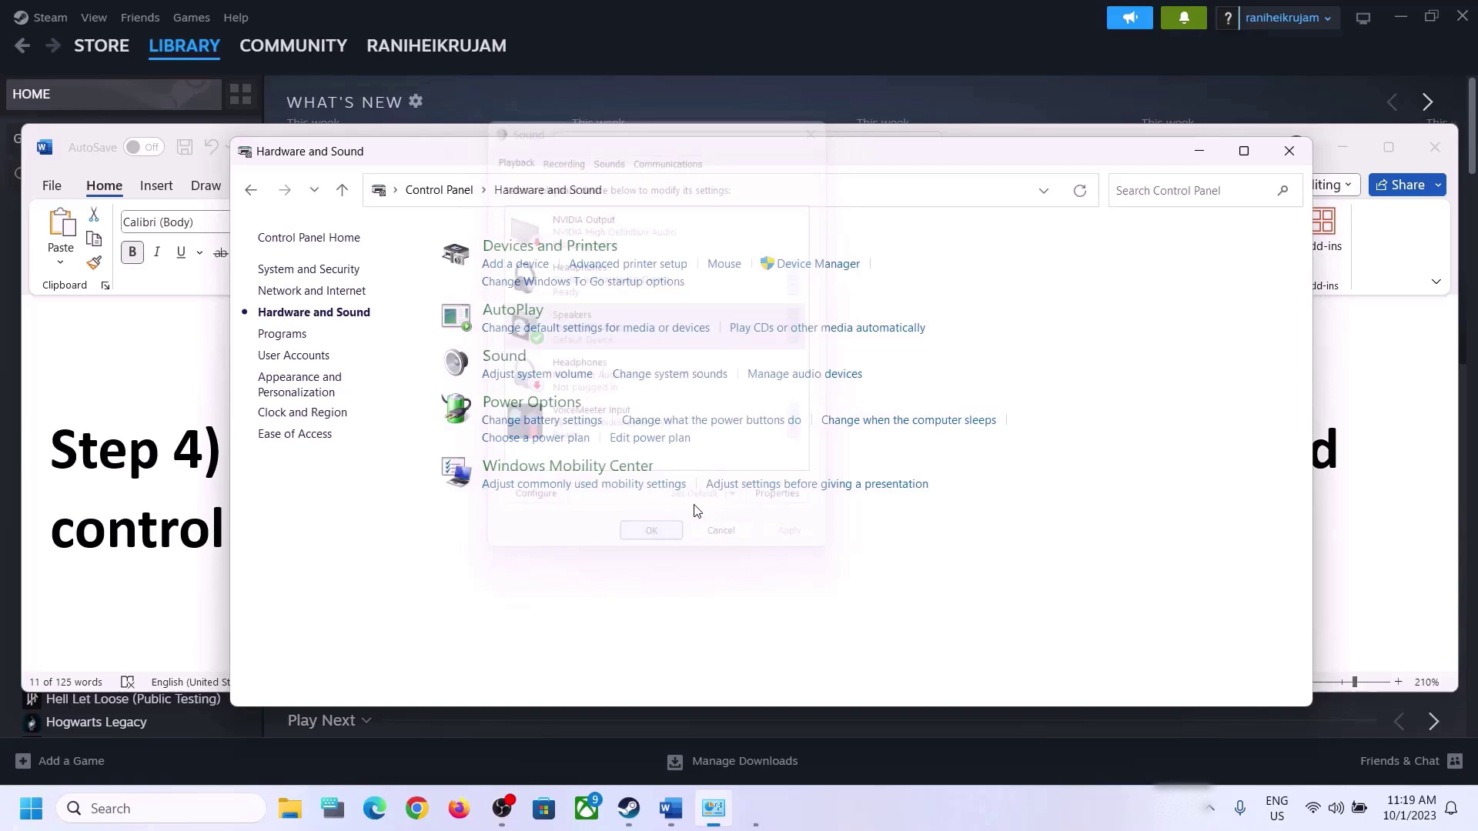
- Close Control Panel and highlight the 48/44k Hz sample rate in Step 4 of the Word document
left_click(1289, 151)
left_click_drag(804, 450, 1094, 442)
left_click(458, 502)
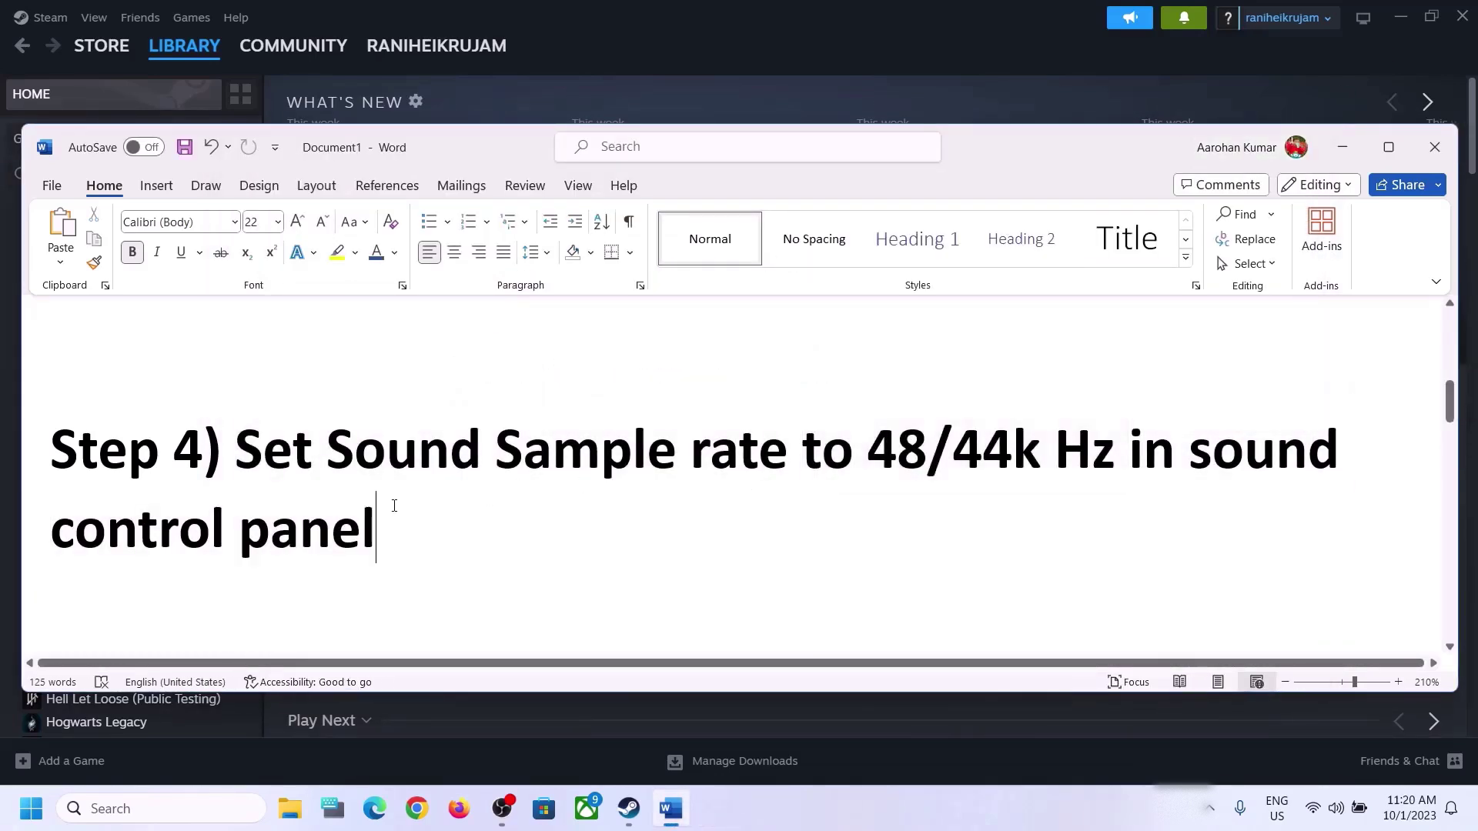
- Highlight the Step 5 instructions on disconnecting the controller when starting the game and connecting it once the sound is established
scroll(464, 503, "down", 5)
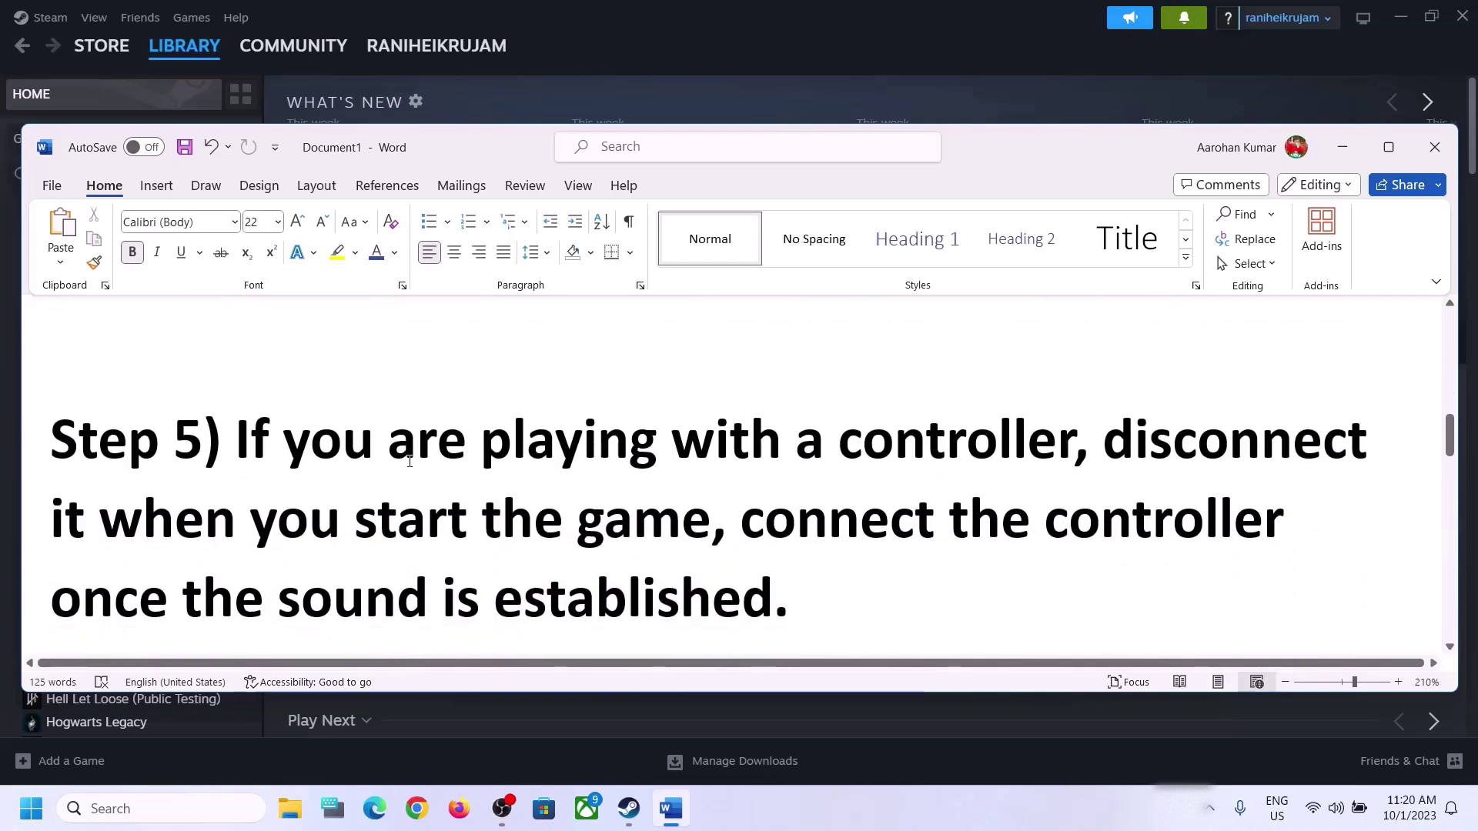
left_click(250, 450)
left_click_drag(239, 443, 680, 535)
left_click(1109, 444)
left_click(1169, 433)
left_click_drag(773, 531, 1296, 531)
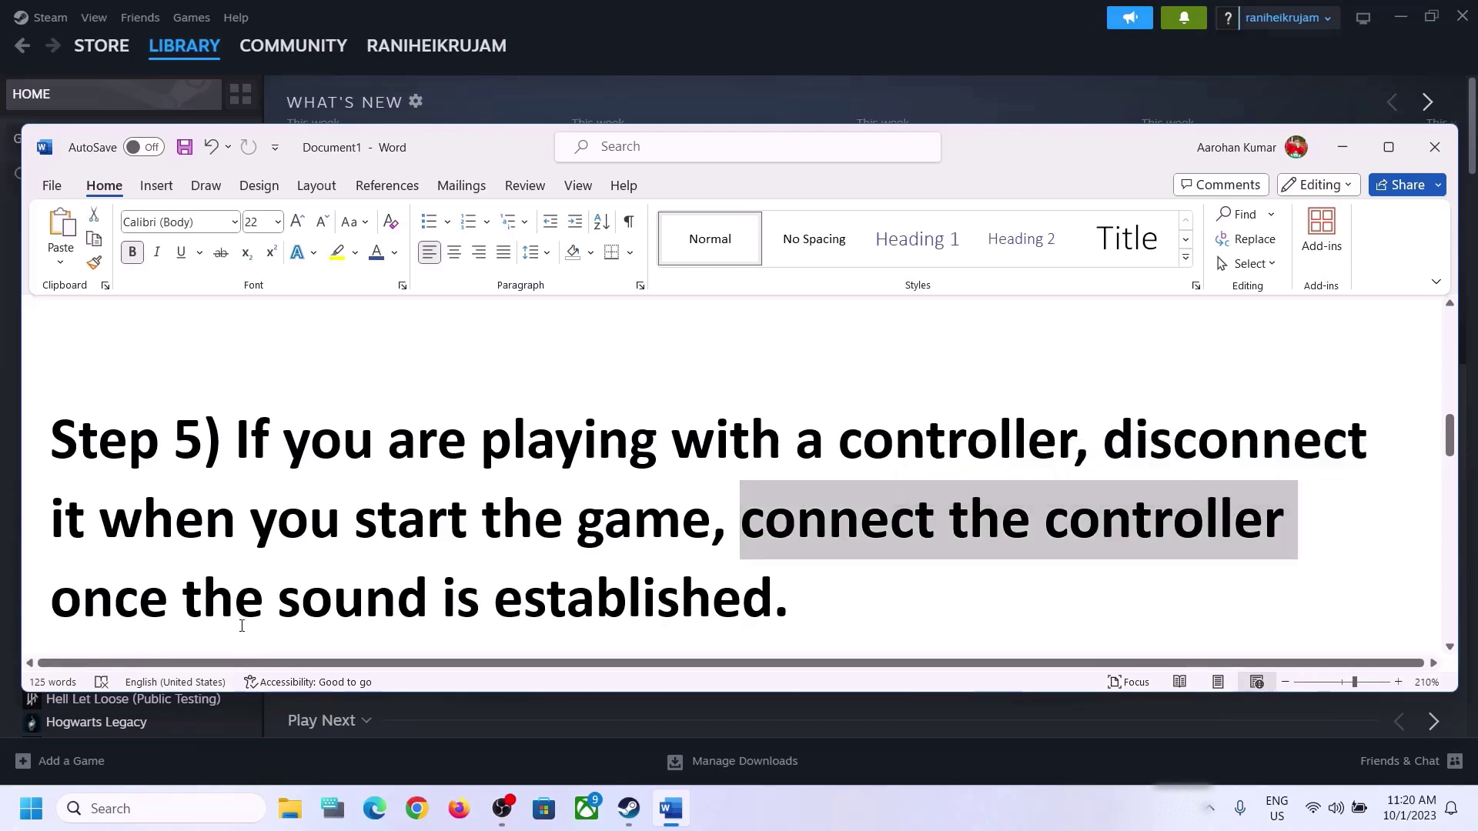
left_click_drag(111, 616, 774, 608)
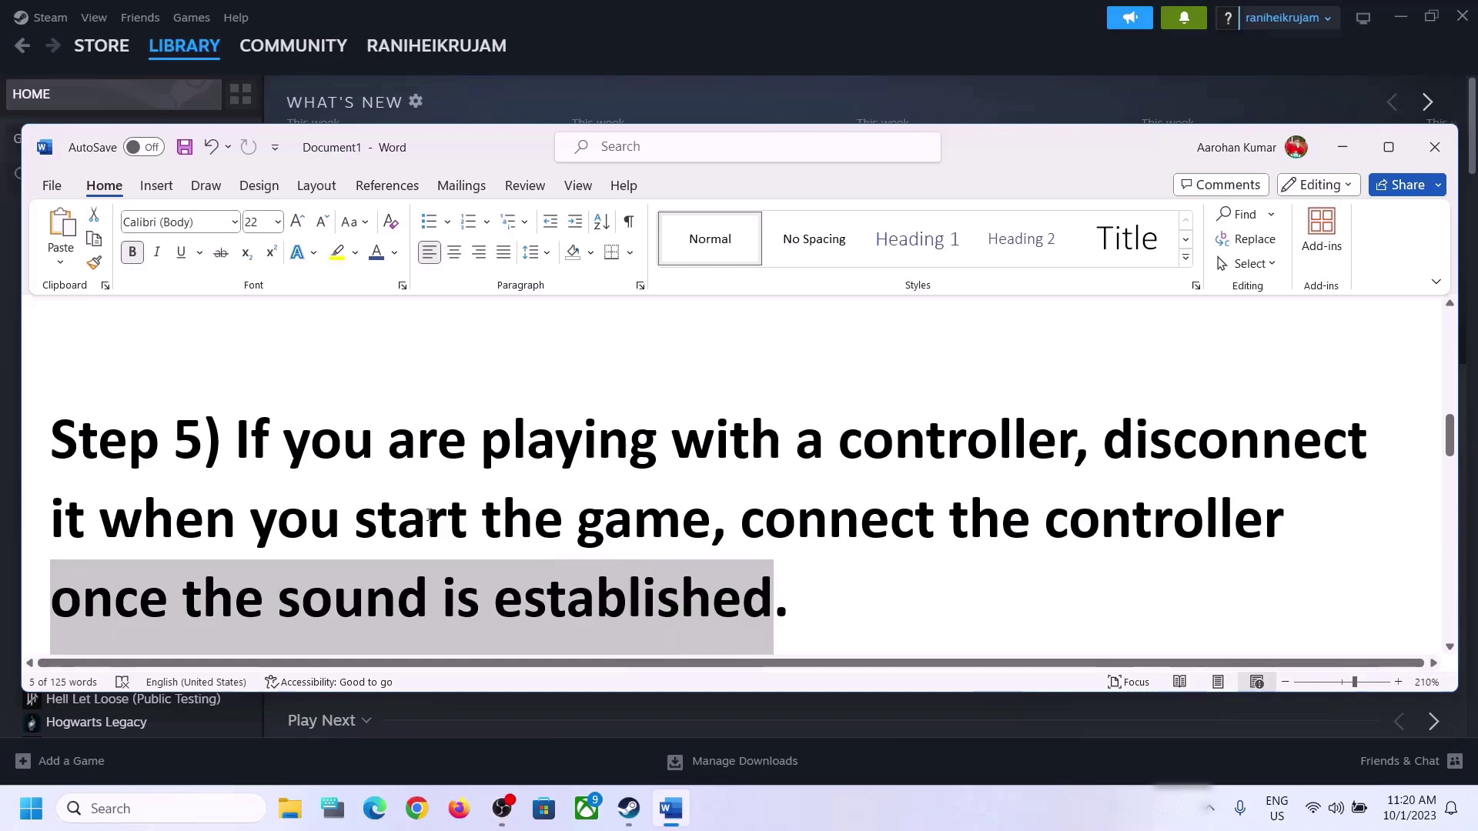
- Highlight "off Spatial Sound" in the Step 6 instruction of the Word document
left_click(452, 477)
scroll(461, 478, "down", 3)
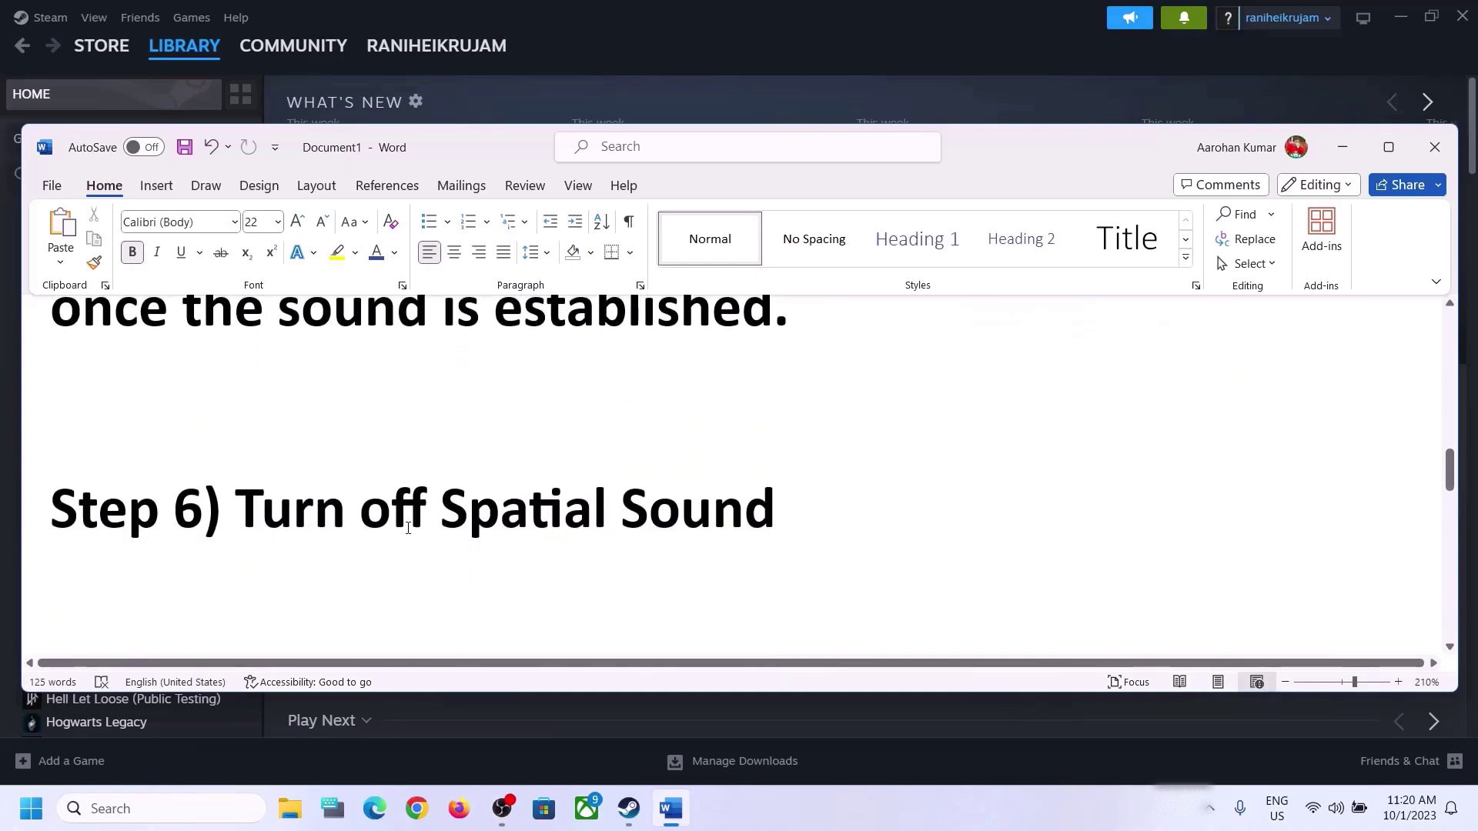
left_click_drag(360, 514, 809, 515)
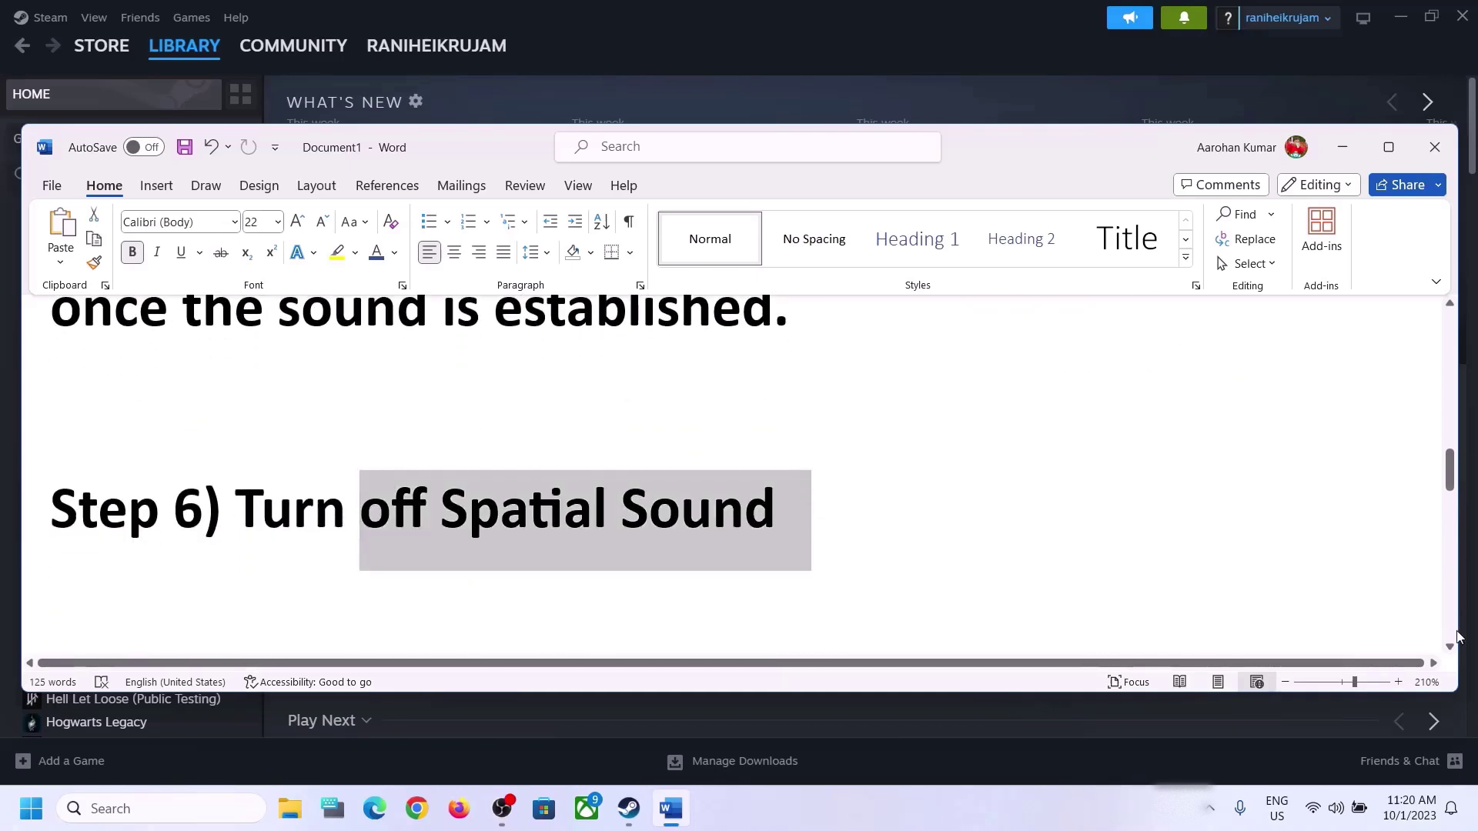
right_click(1335, 804)
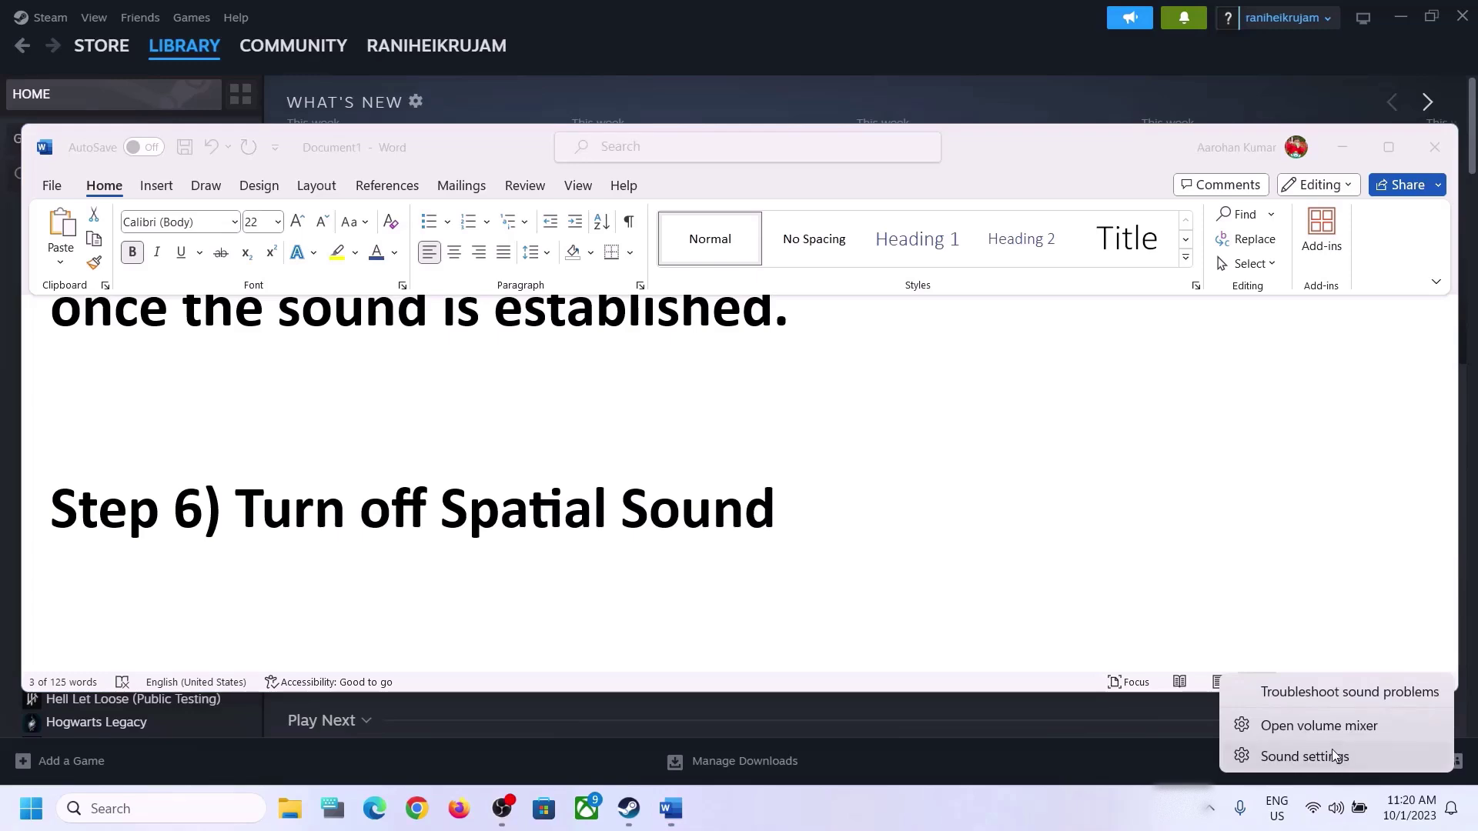
left_click(1332, 752)
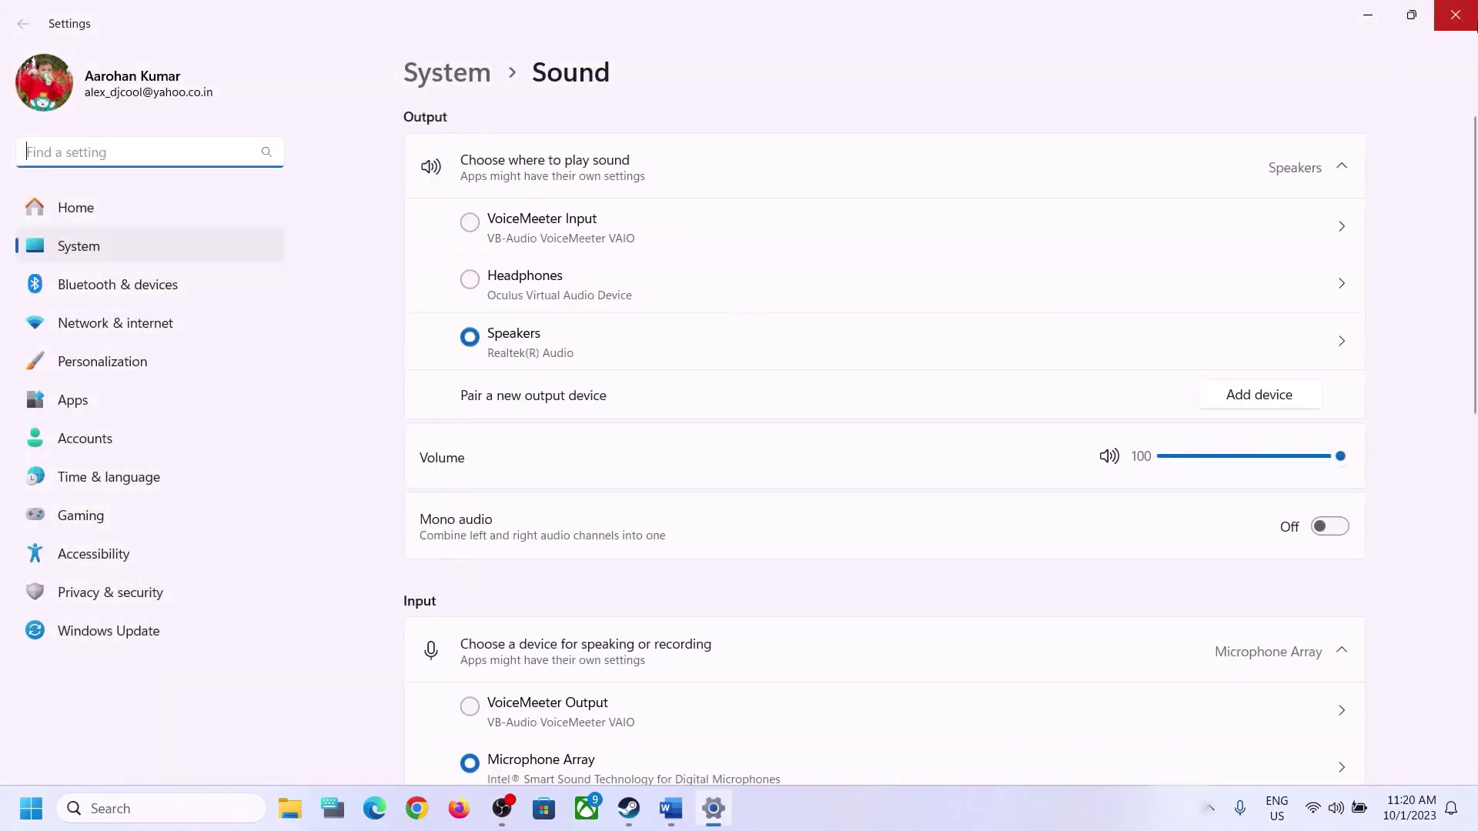
left_click(1455, 17)
- Reopen Control Panel and bring up the Sound dialog's playback device list from Hardware and Sound
left_click(157, 812)
type("c")
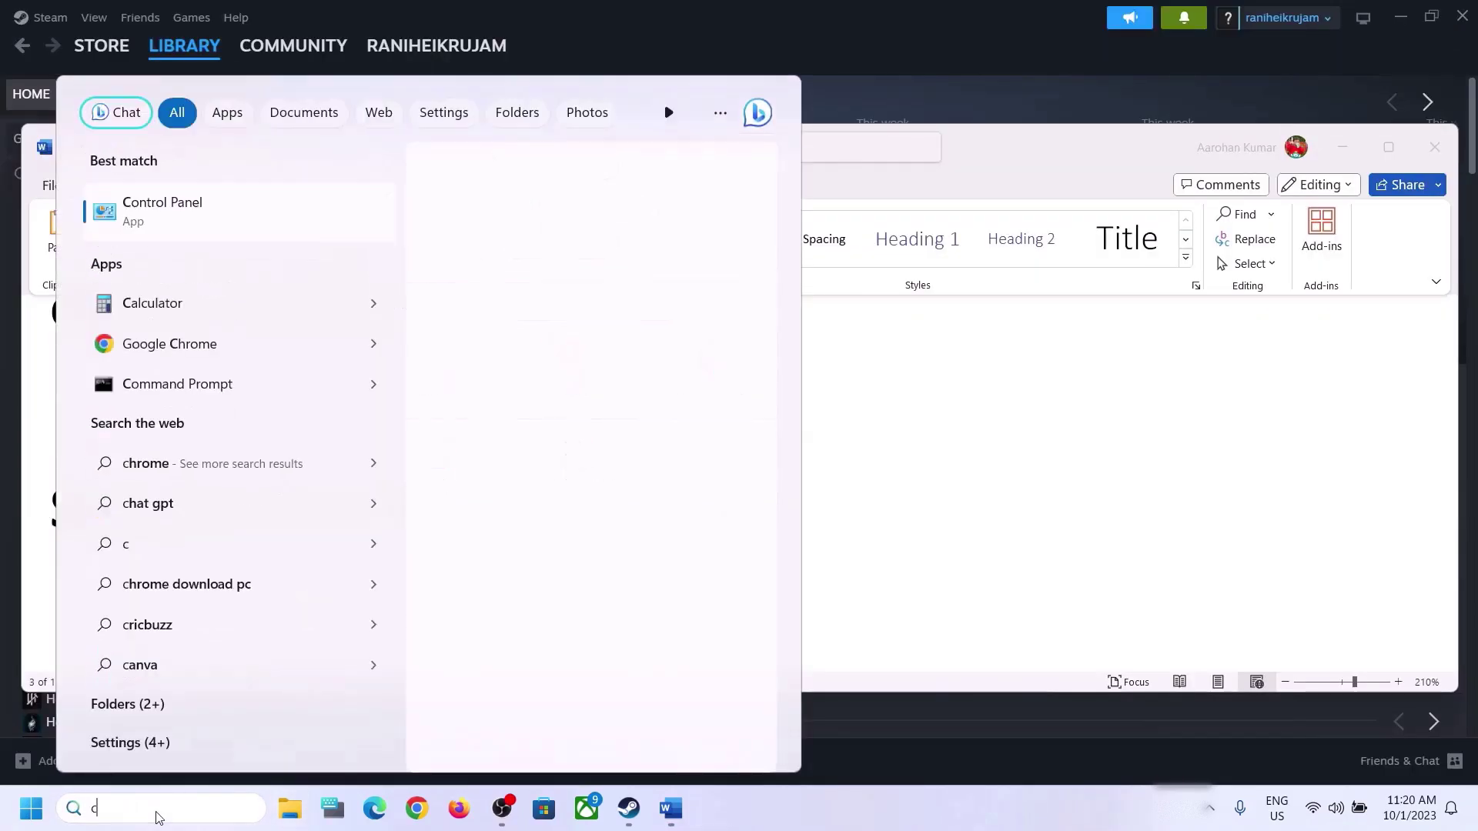
type("ontrol")
key("Return")
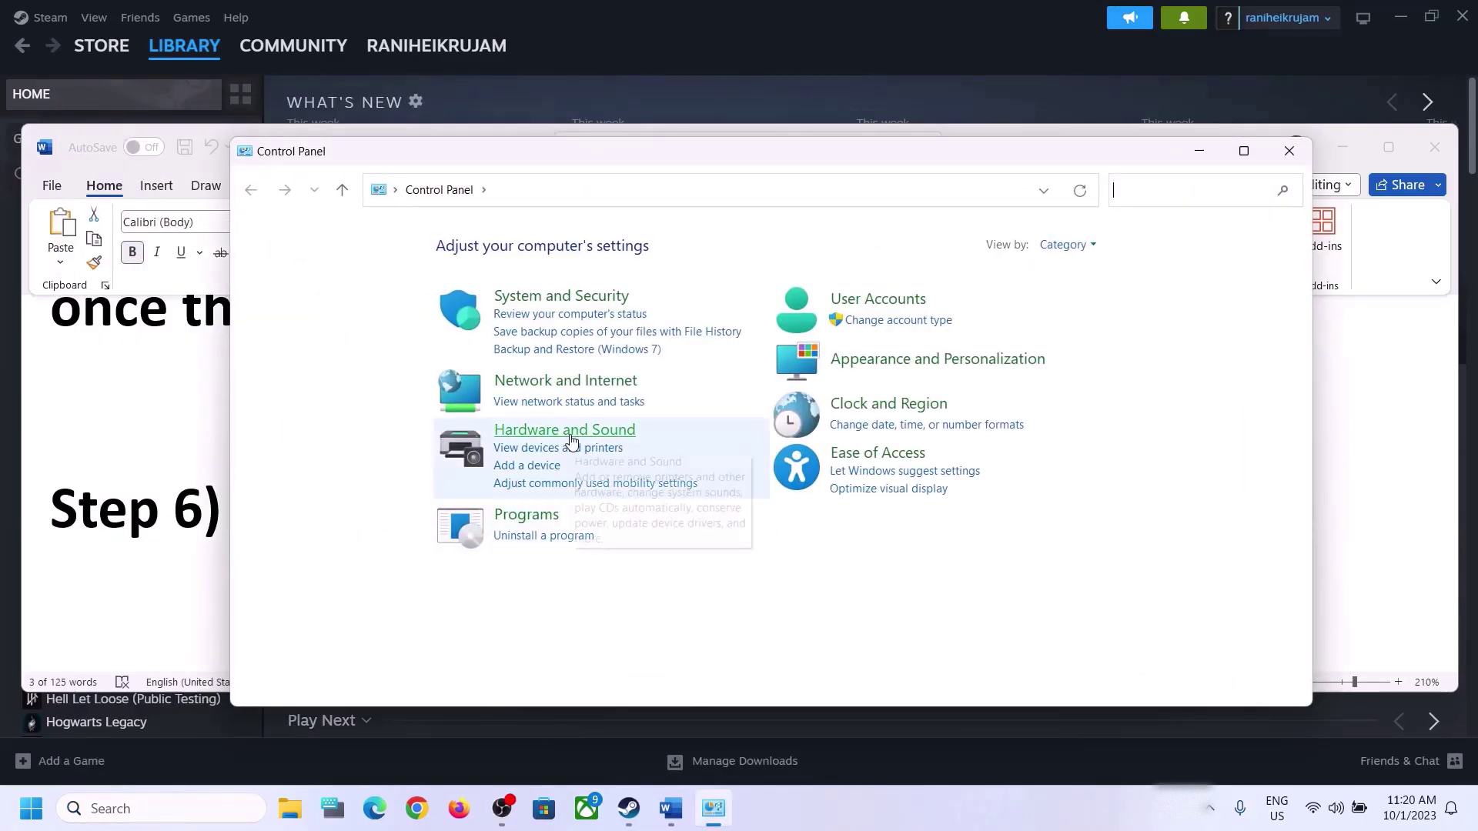
left_click(570, 431)
left_click(556, 375)
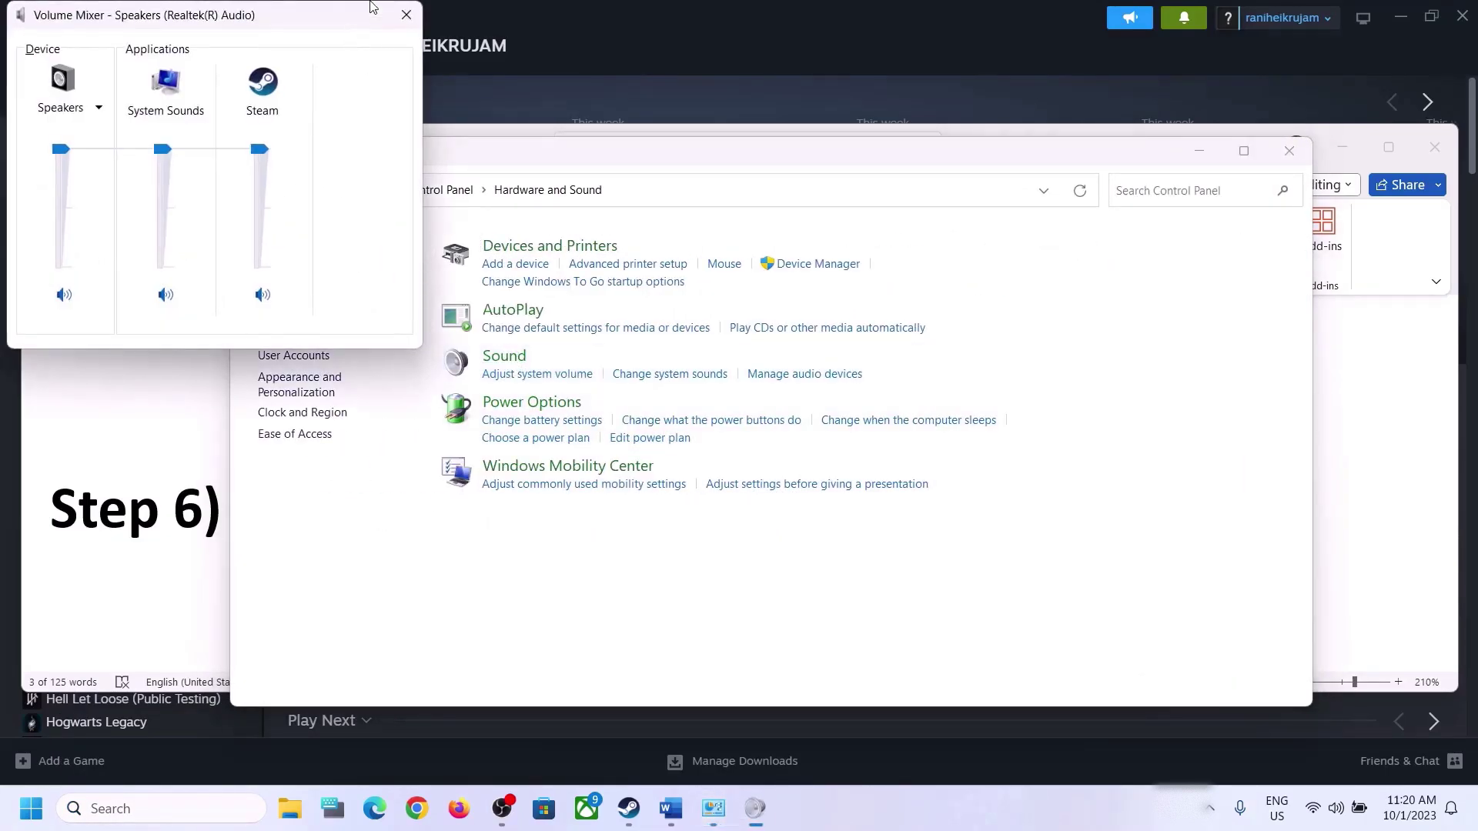
left_click(406, 15)
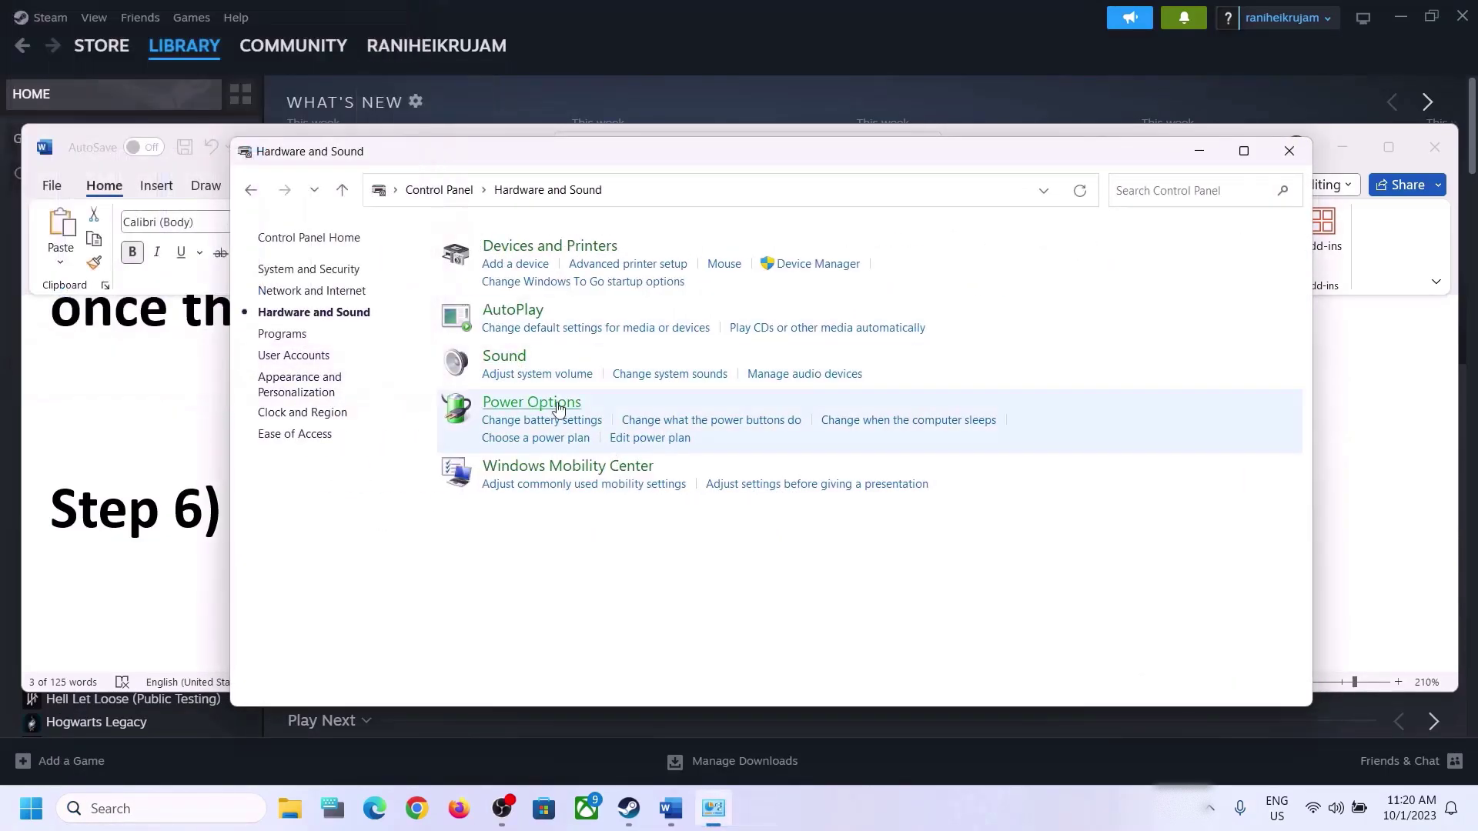
left_click(520, 360)
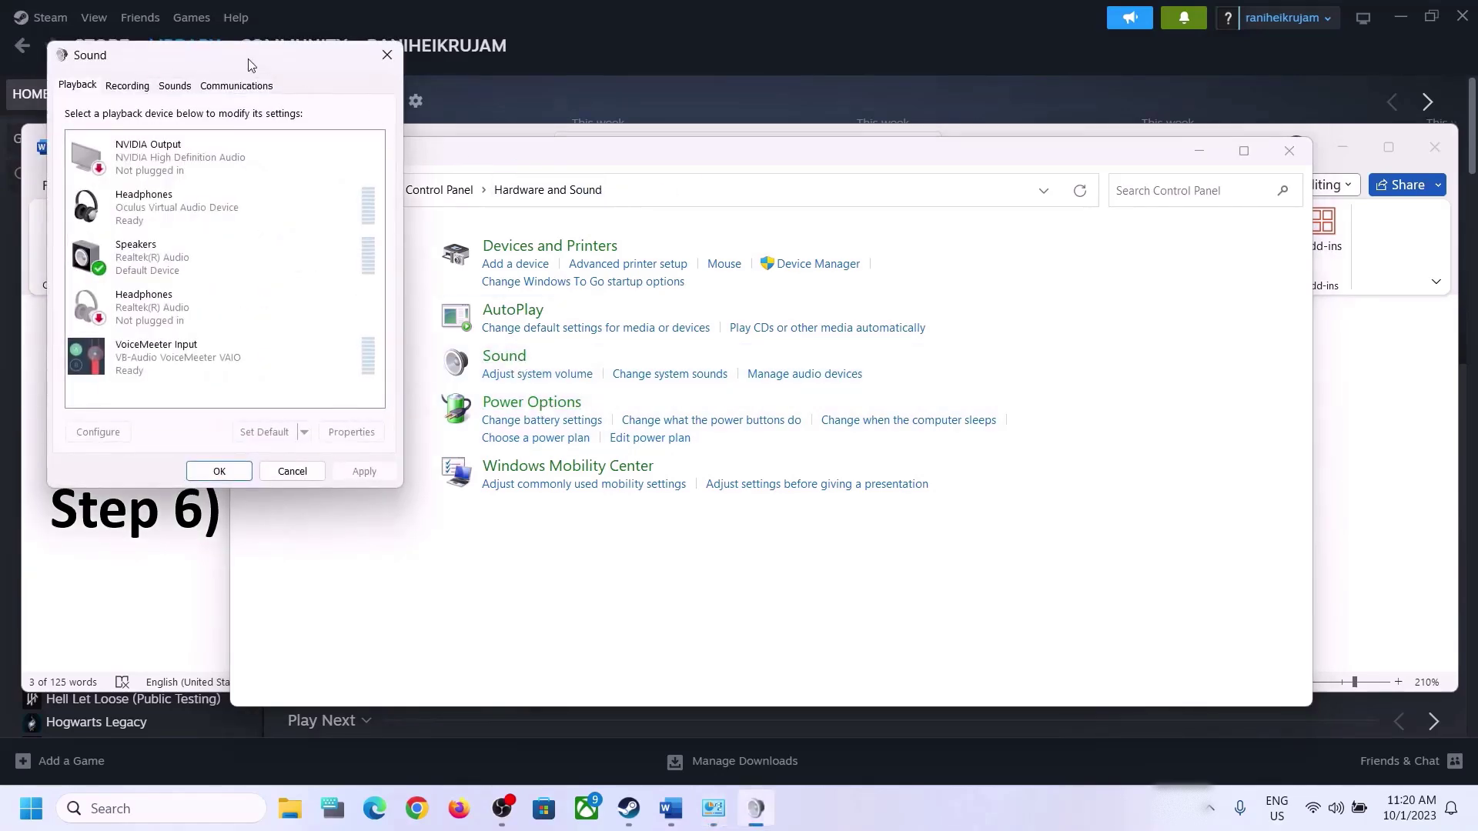
left_click_drag(248, 57, 728, 120)
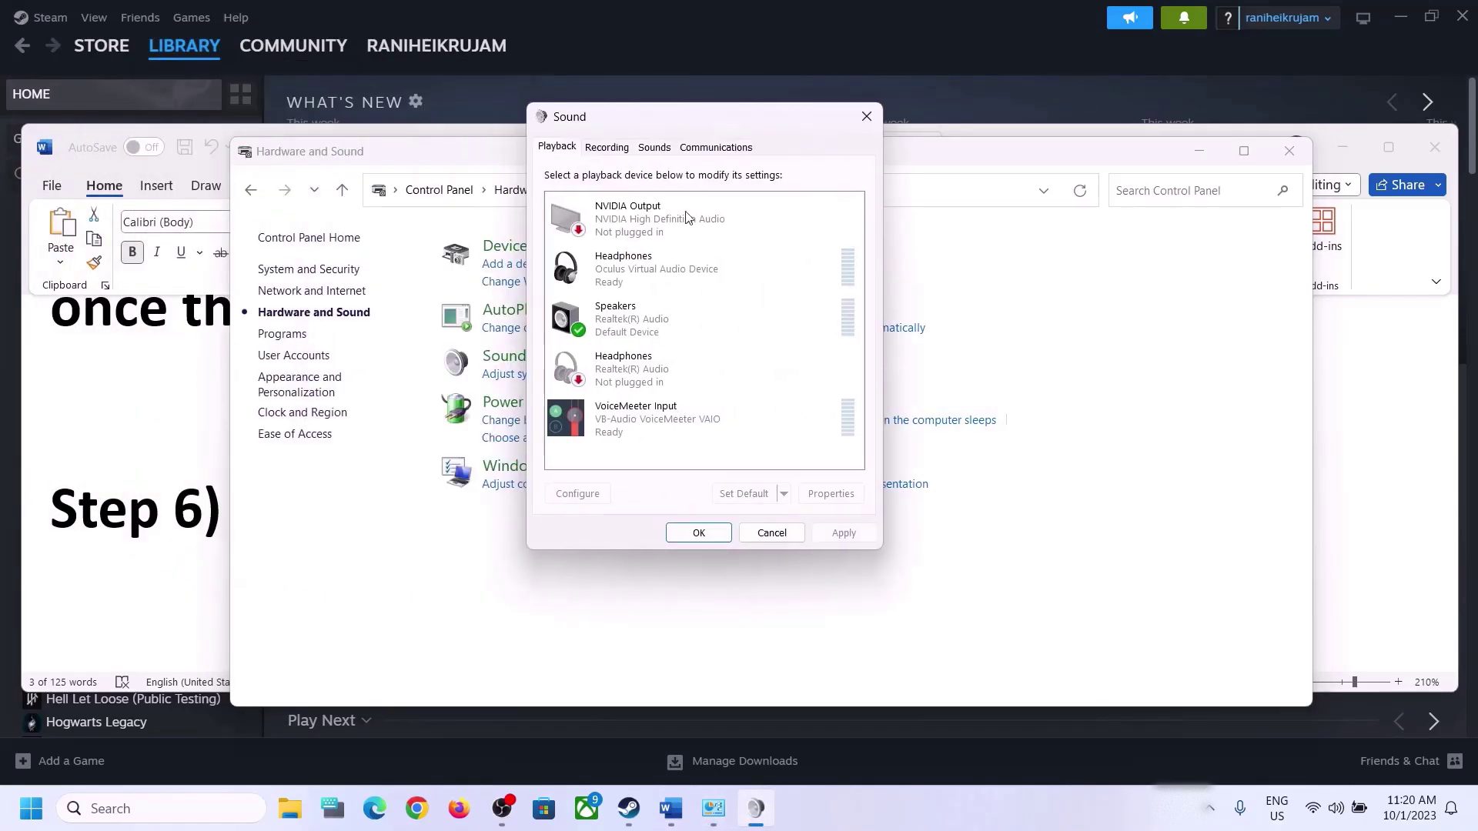
- Set the spatial sound format of the Realtek Speakers to Off, confirm the properties and close the Sound dialog
left_click(647, 328)
right_click(658, 325)
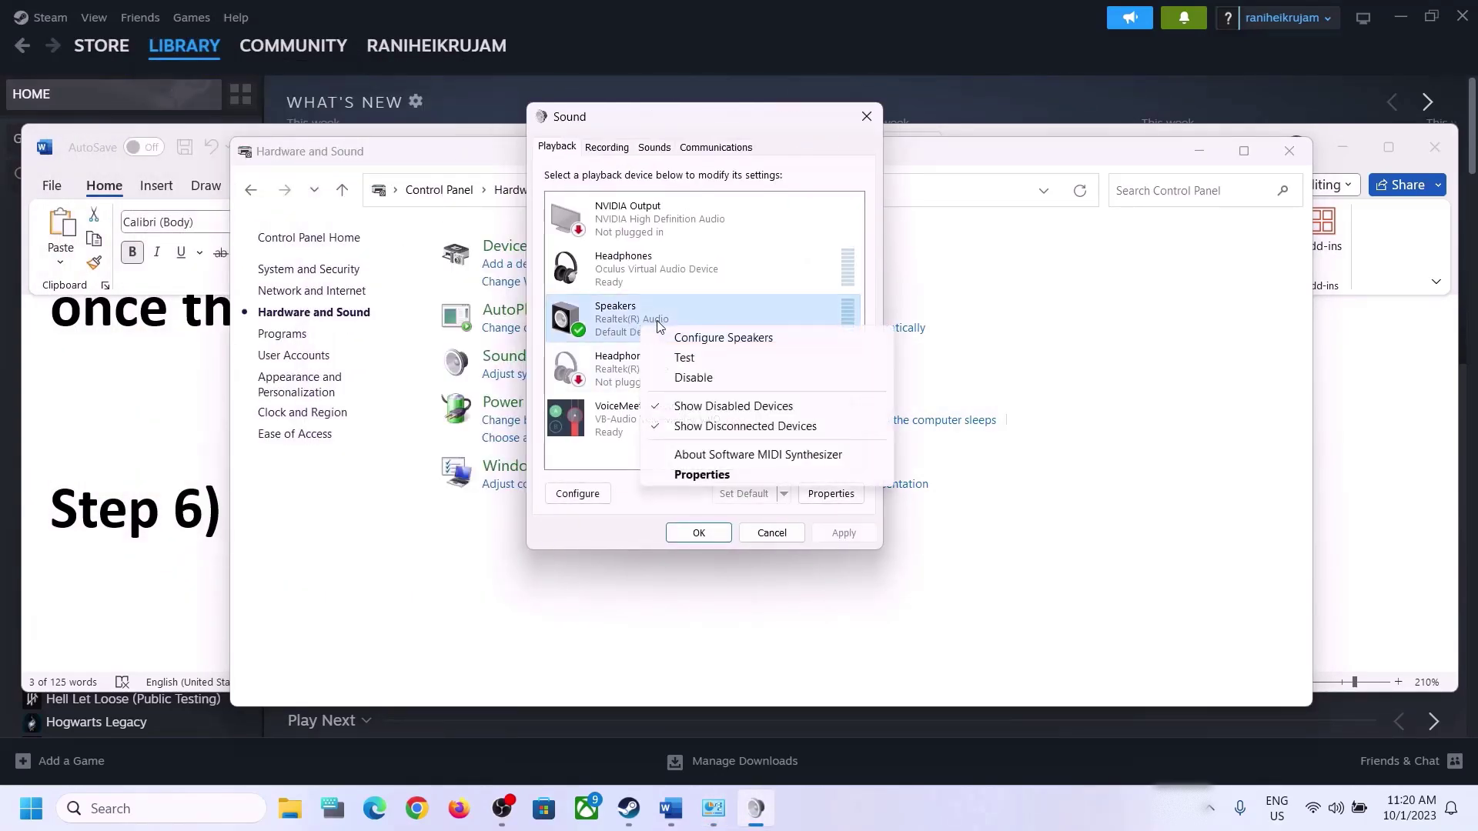
left_click(701, 474)
left_click(728, 218)
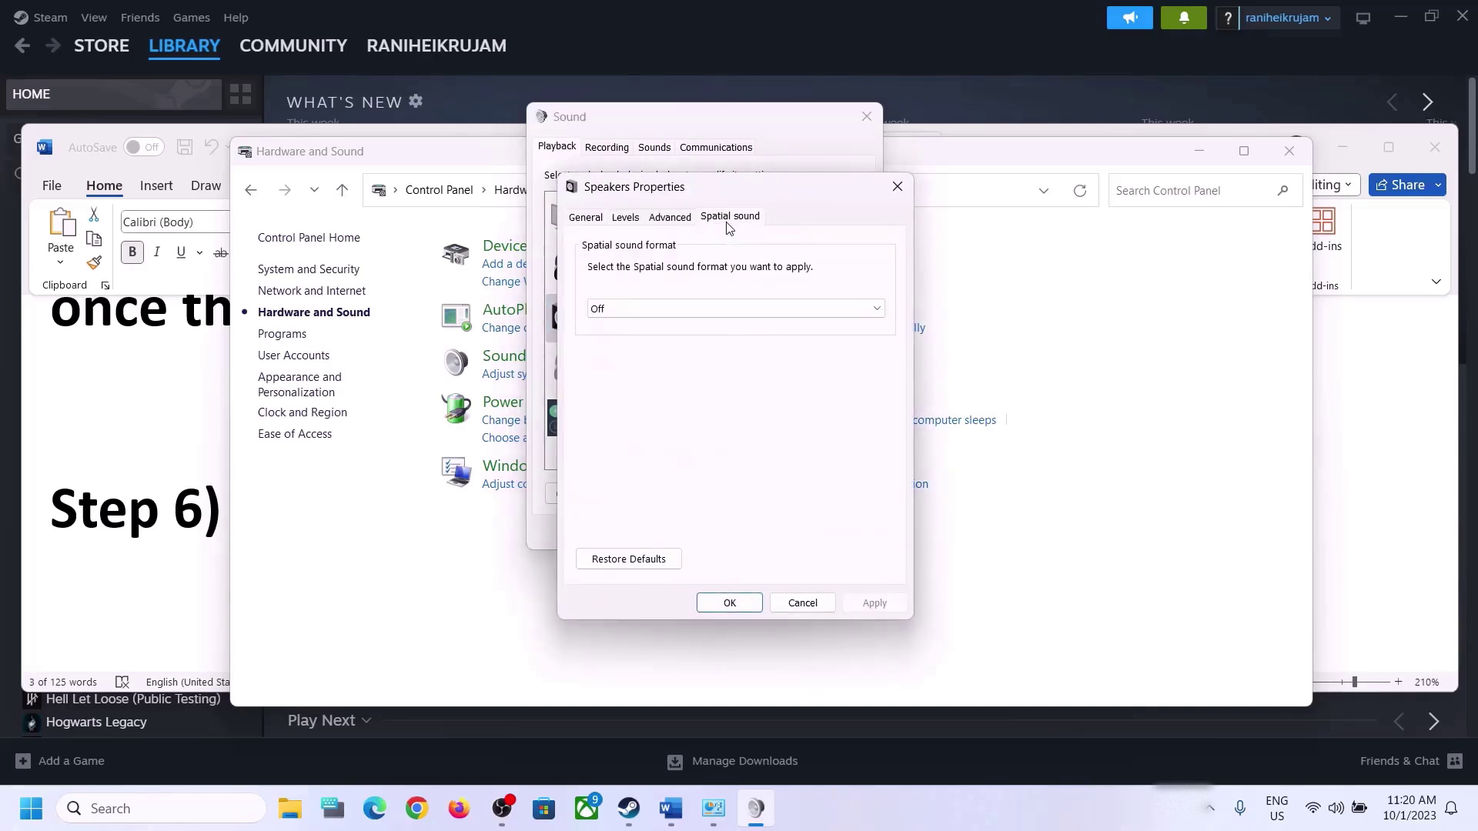
left_click(735, 308)
left_click(670, 326)
left_click(873, 603)
left_click(745, 605)
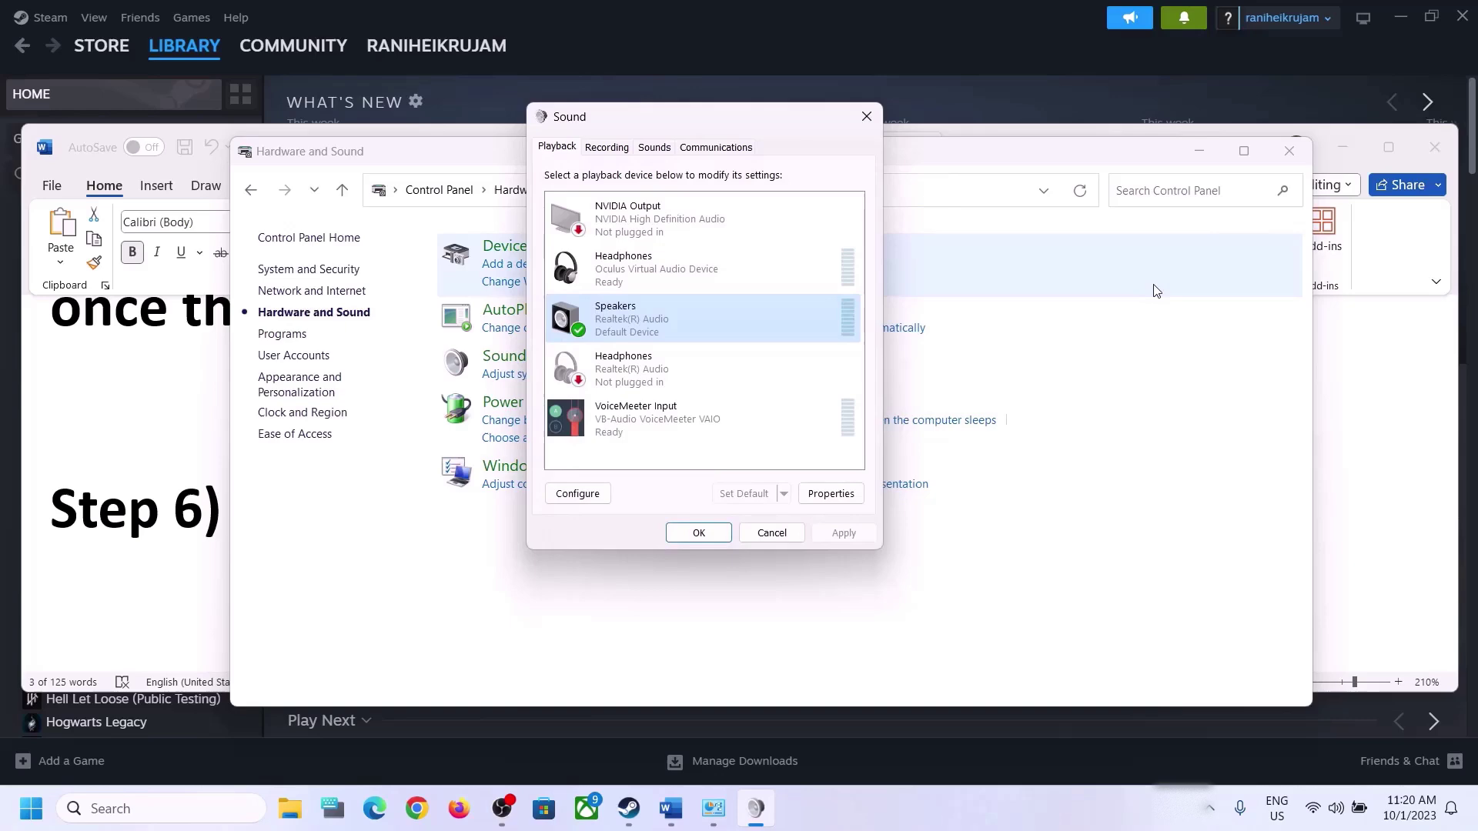
left_click(866, 116)
- Return to the Word document and highlight "Oculus/voicemeeter" and "recording and playback" in the Step 7 instruction
left_click(199, 501)
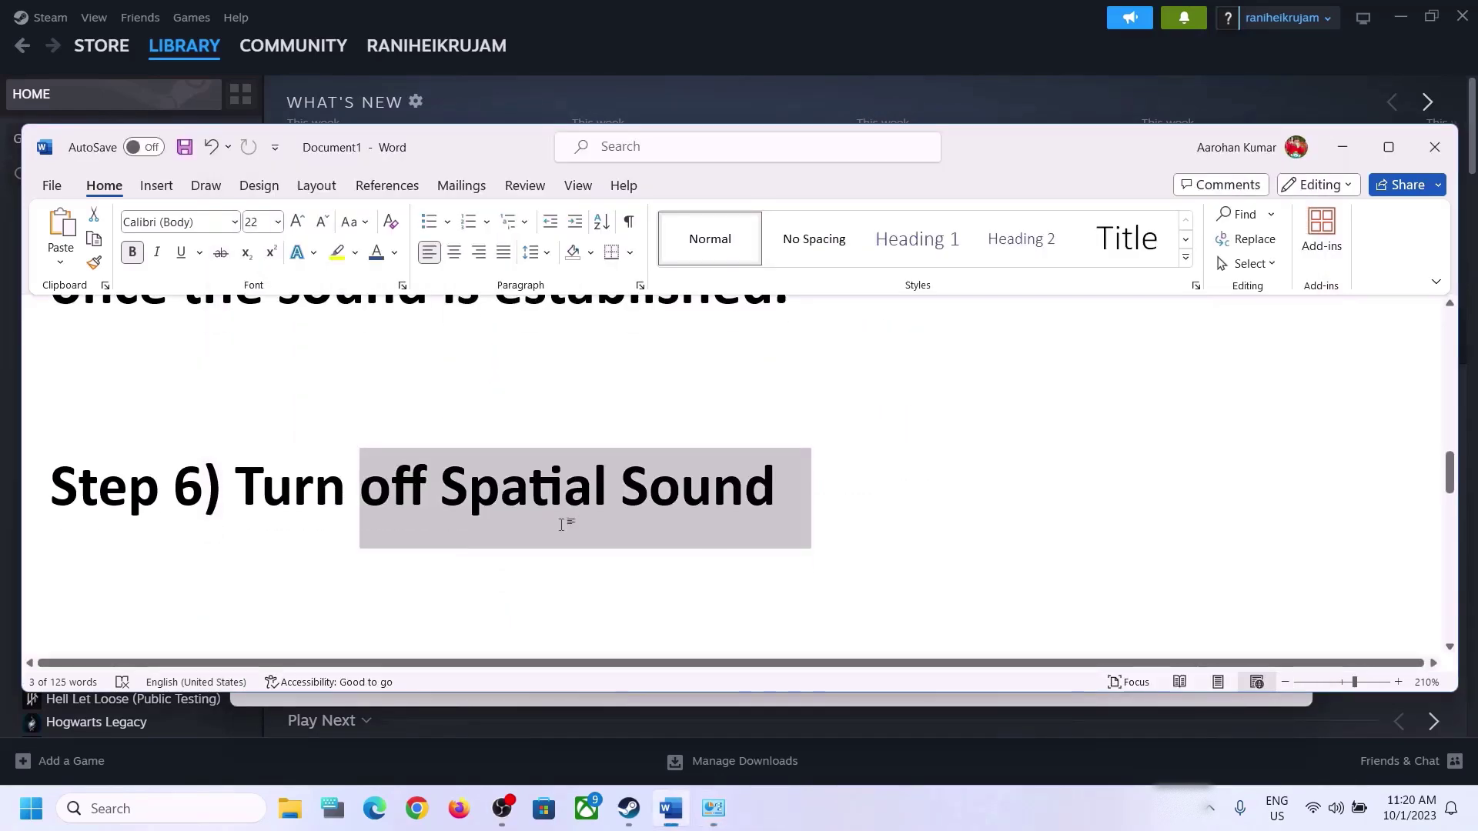
scroll(561, 518, "down", 5)
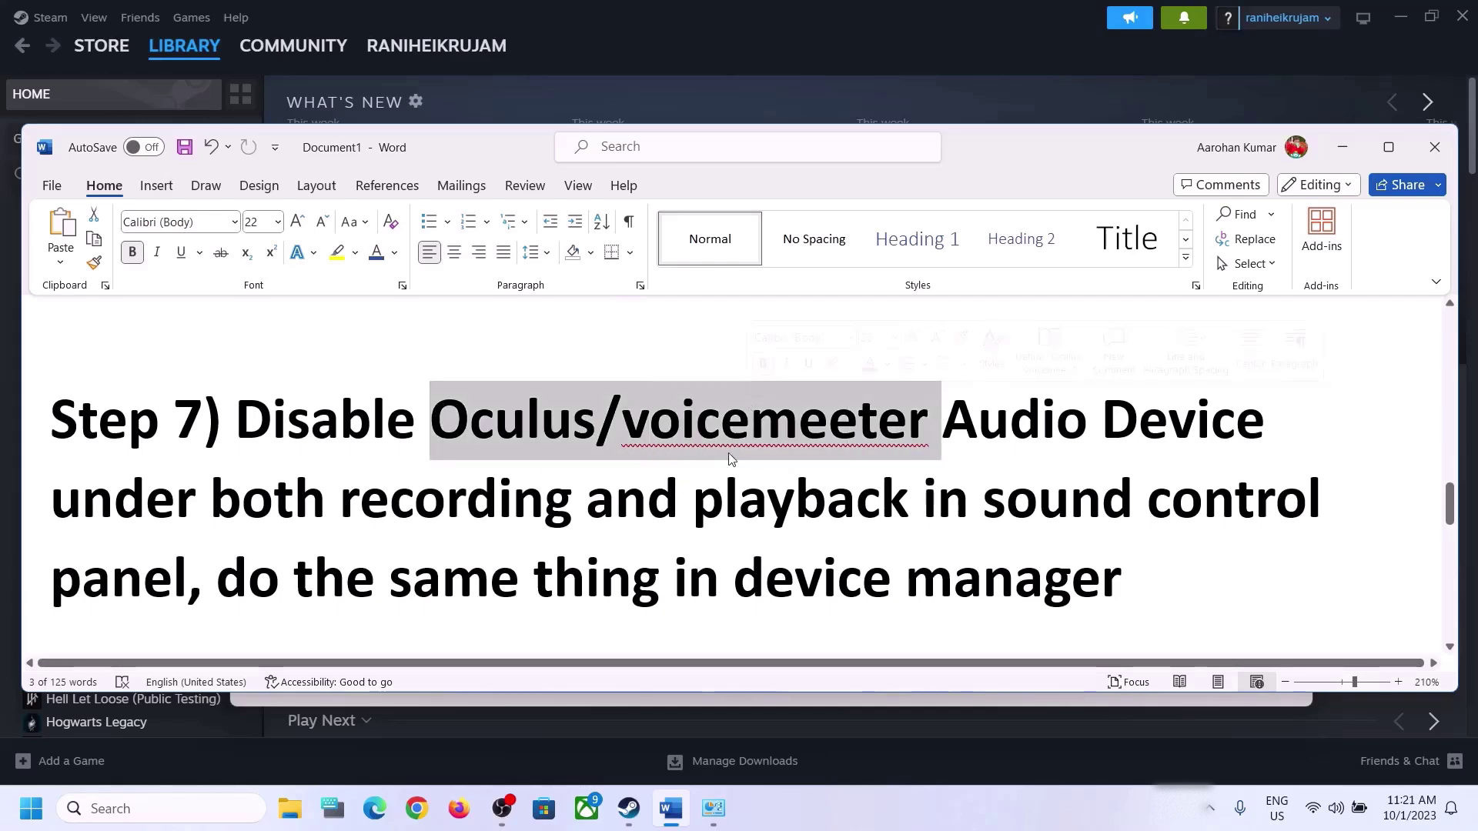
left_click(647, 500)
left_click_drag(541, 505, 856, 504)
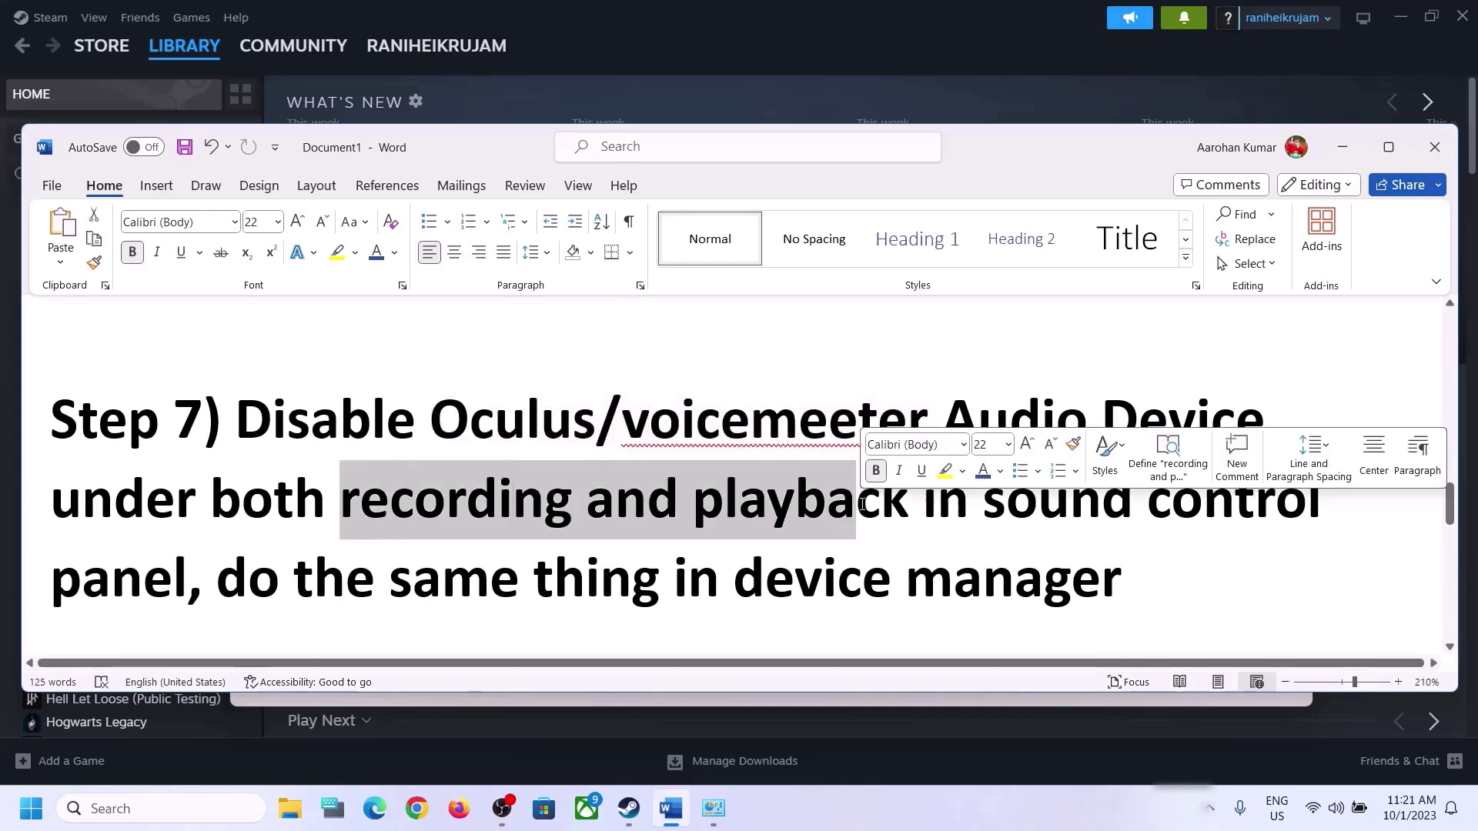
- Reopen Control Panel's Hardware and Sound category and bring up the Sound dialog with its playback device list
left_click(185, 809)
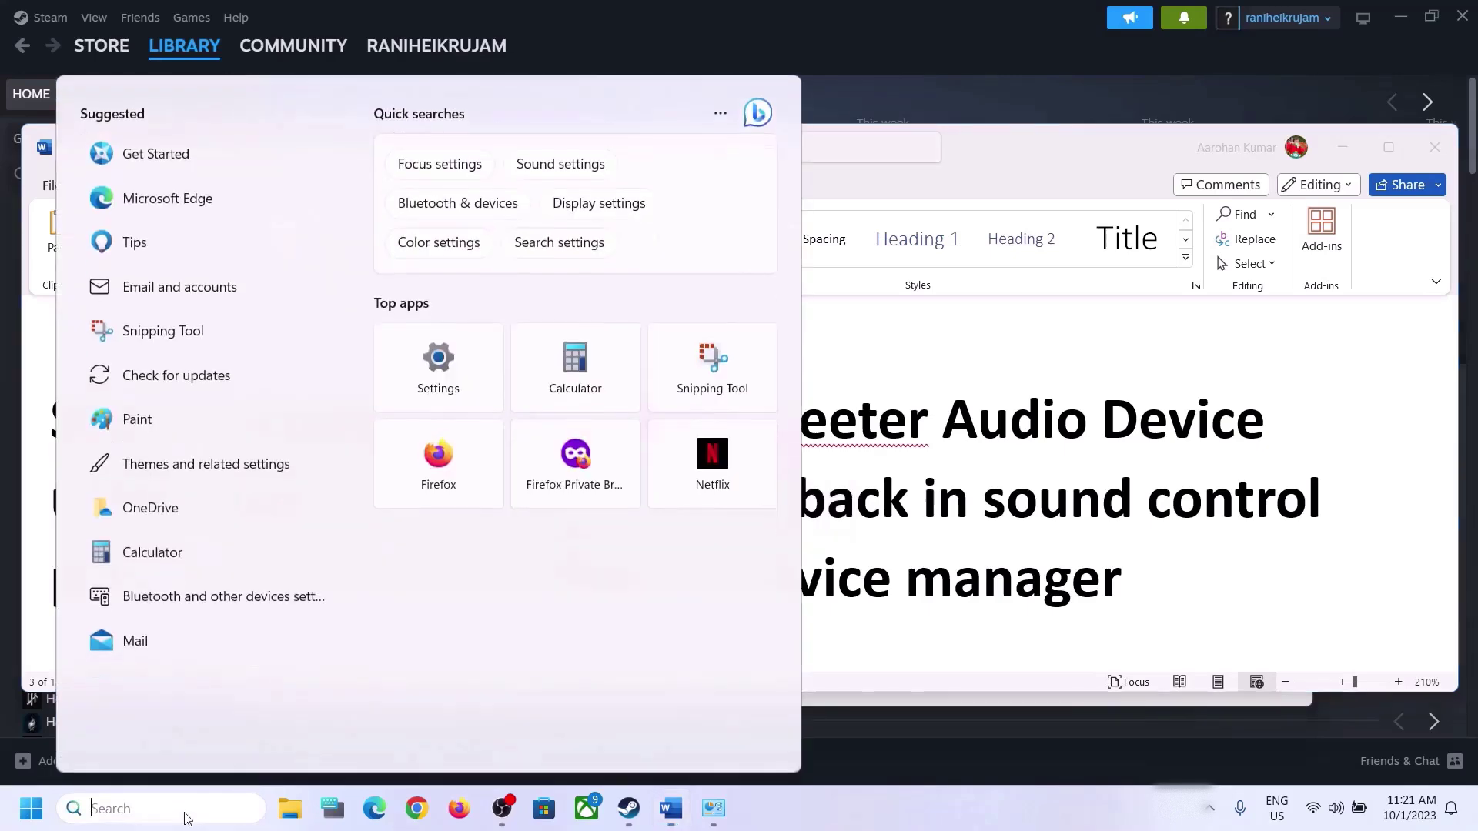
type("control")
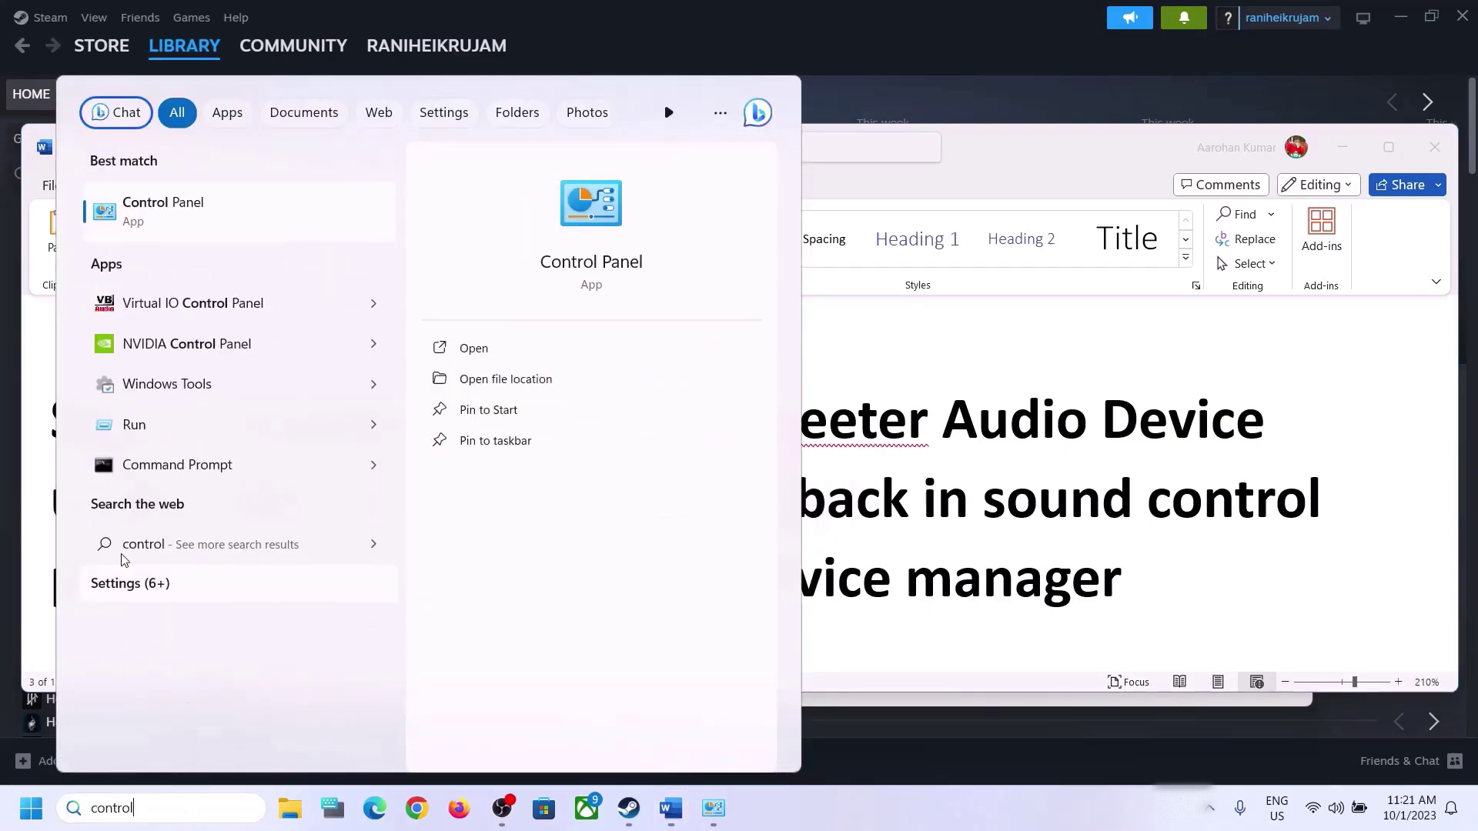
left_click(185, 204)
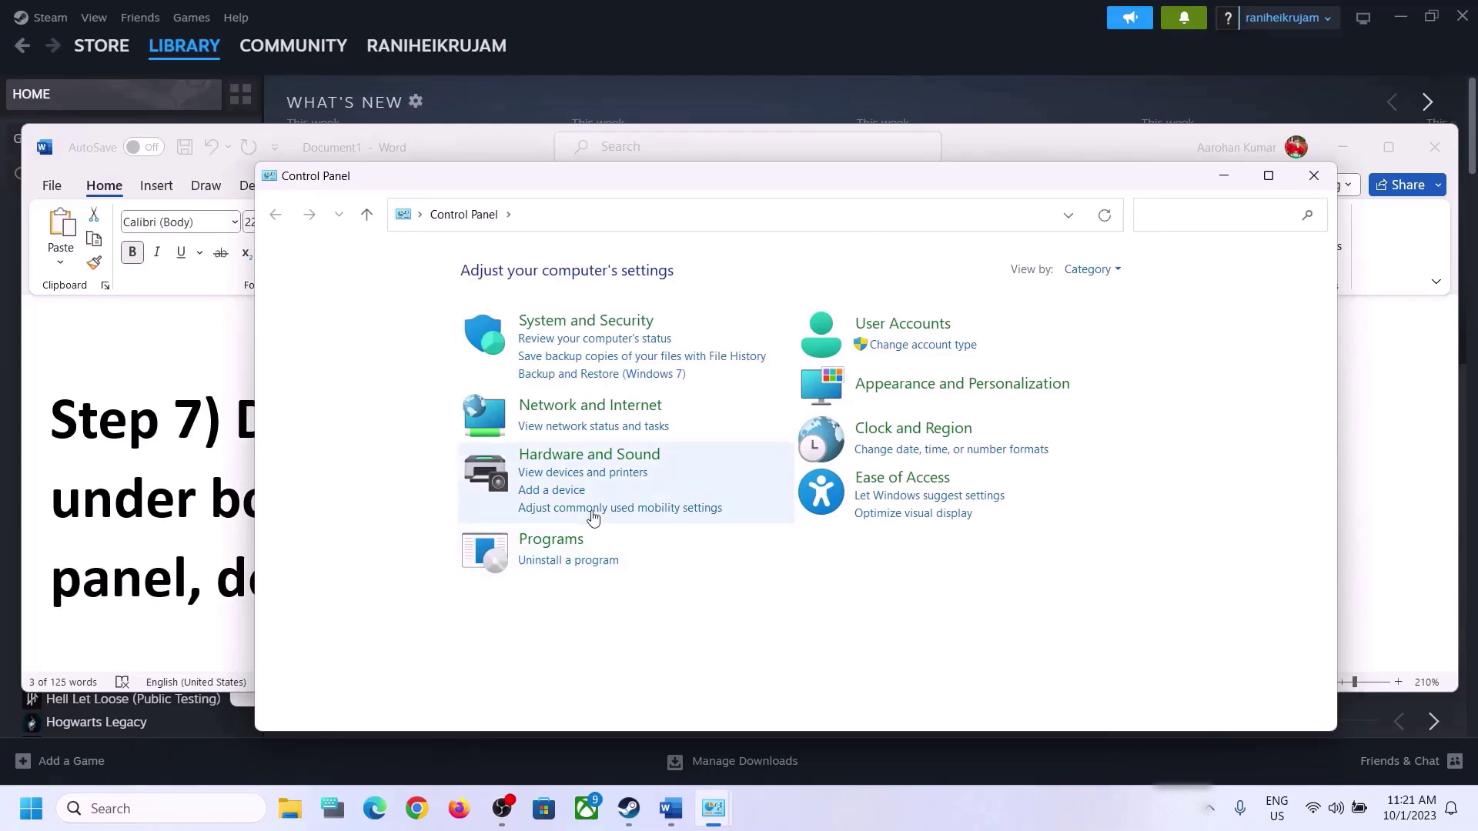
left_click(590, 455)
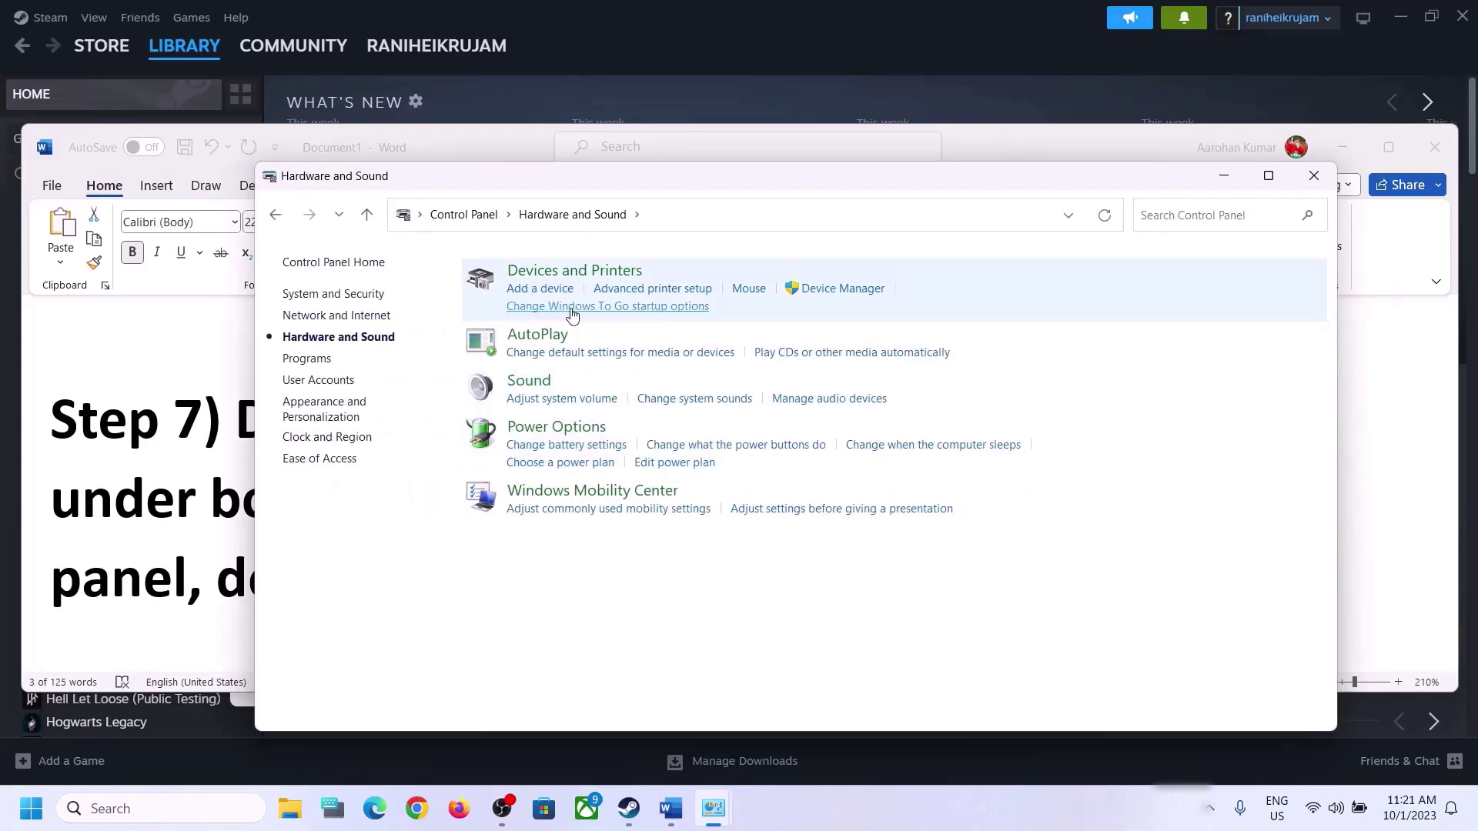
left_click(537, 382)
left_click_drag(314, 79, 846, 158)
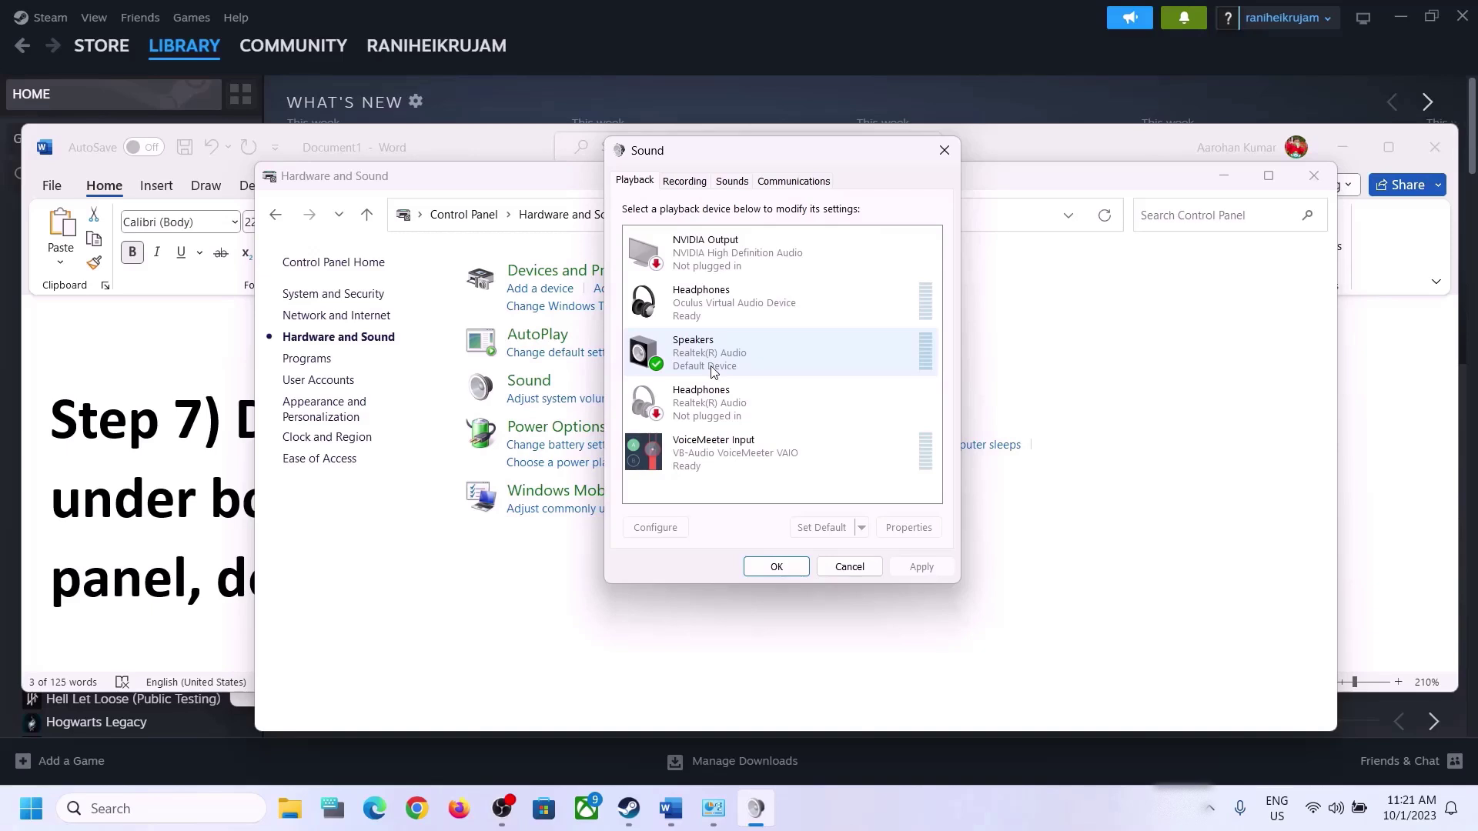
- Disable the Oculus Virtual Audio Device headphones and the Realtek(R) Audio headphones in the playback device list
left_click(731, 311)
right_click(731, 310)
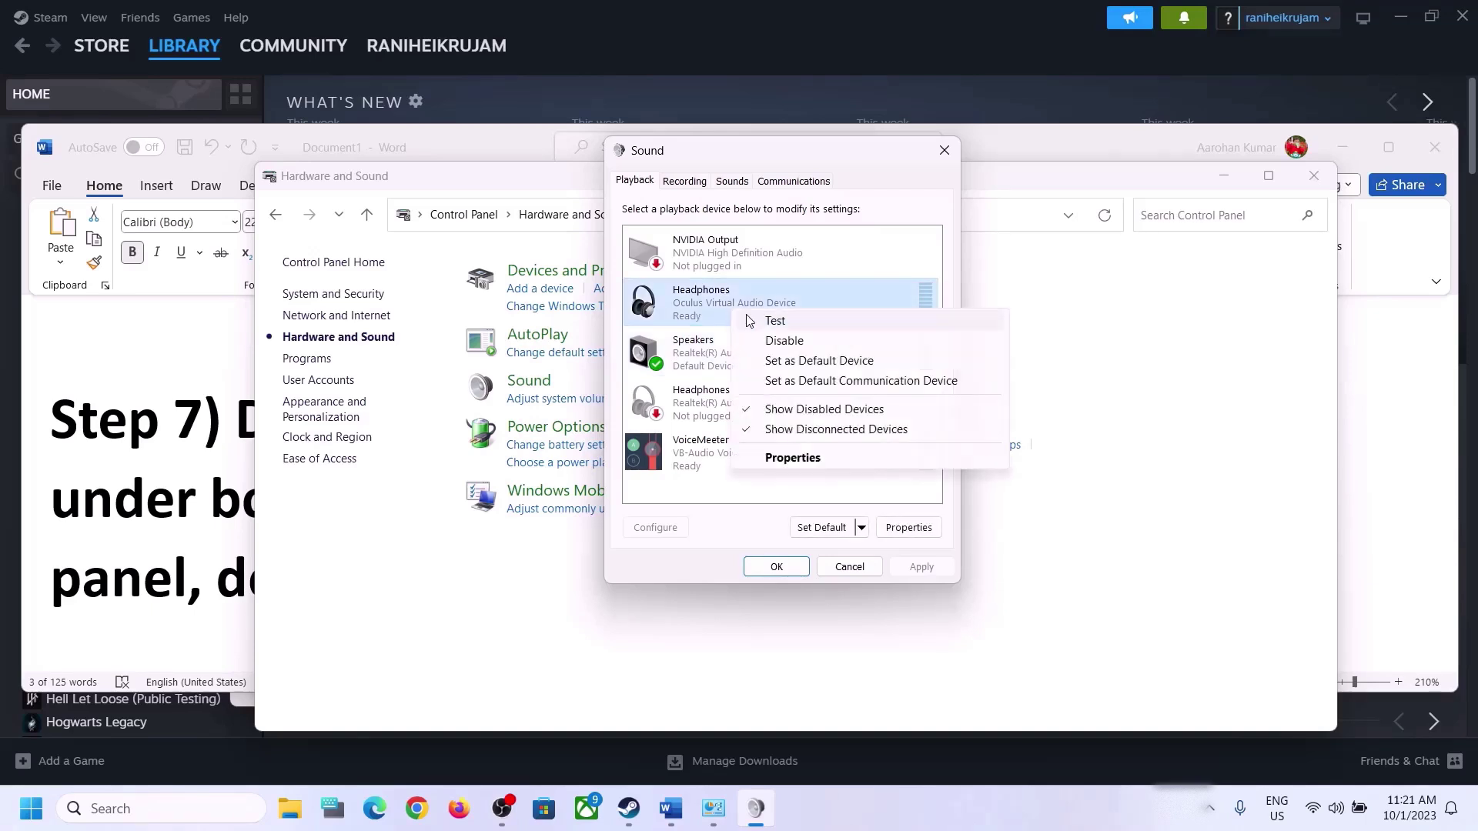
left_click(783, 341)
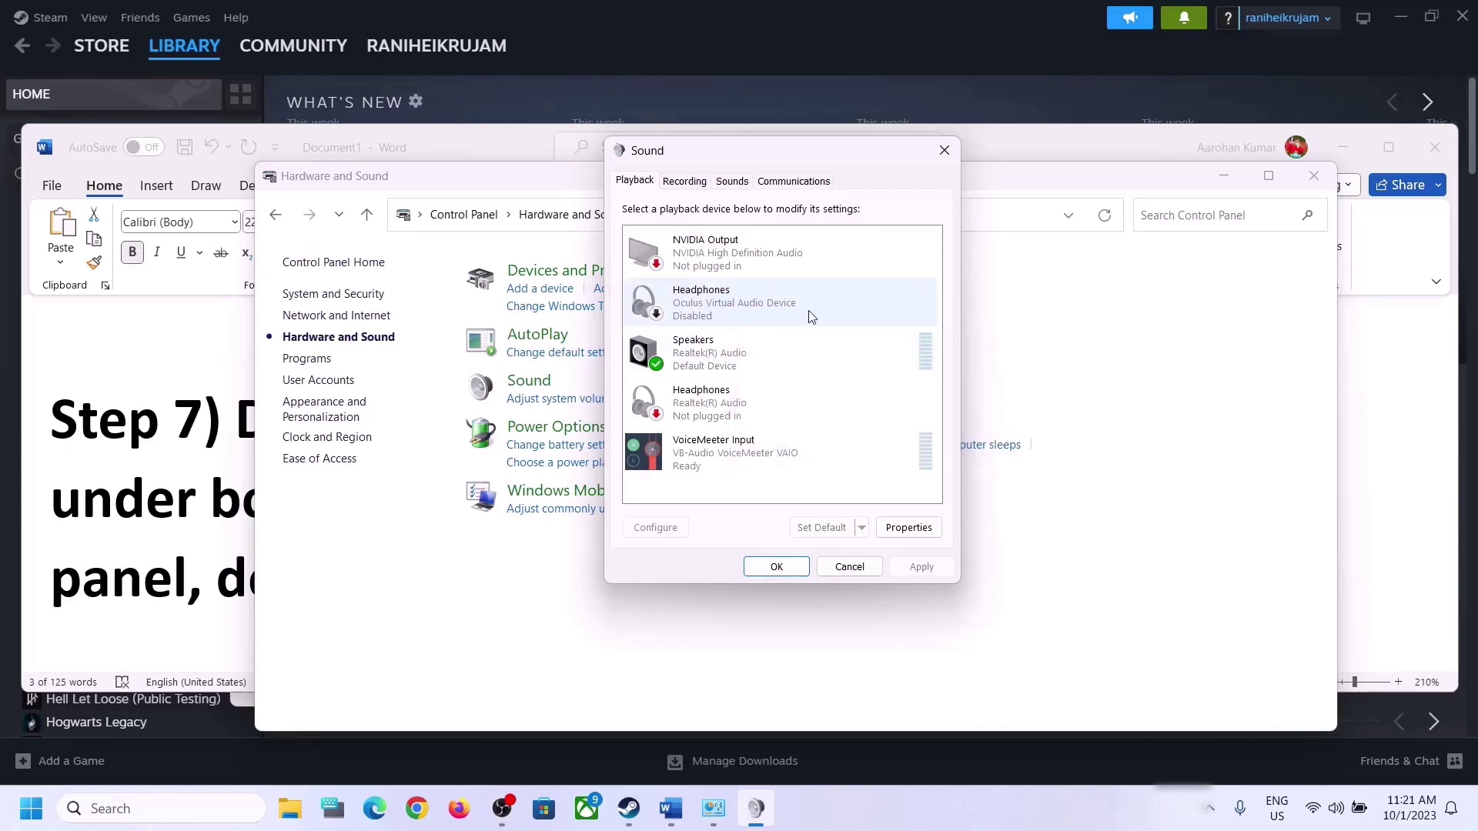
left_click(693, 420)
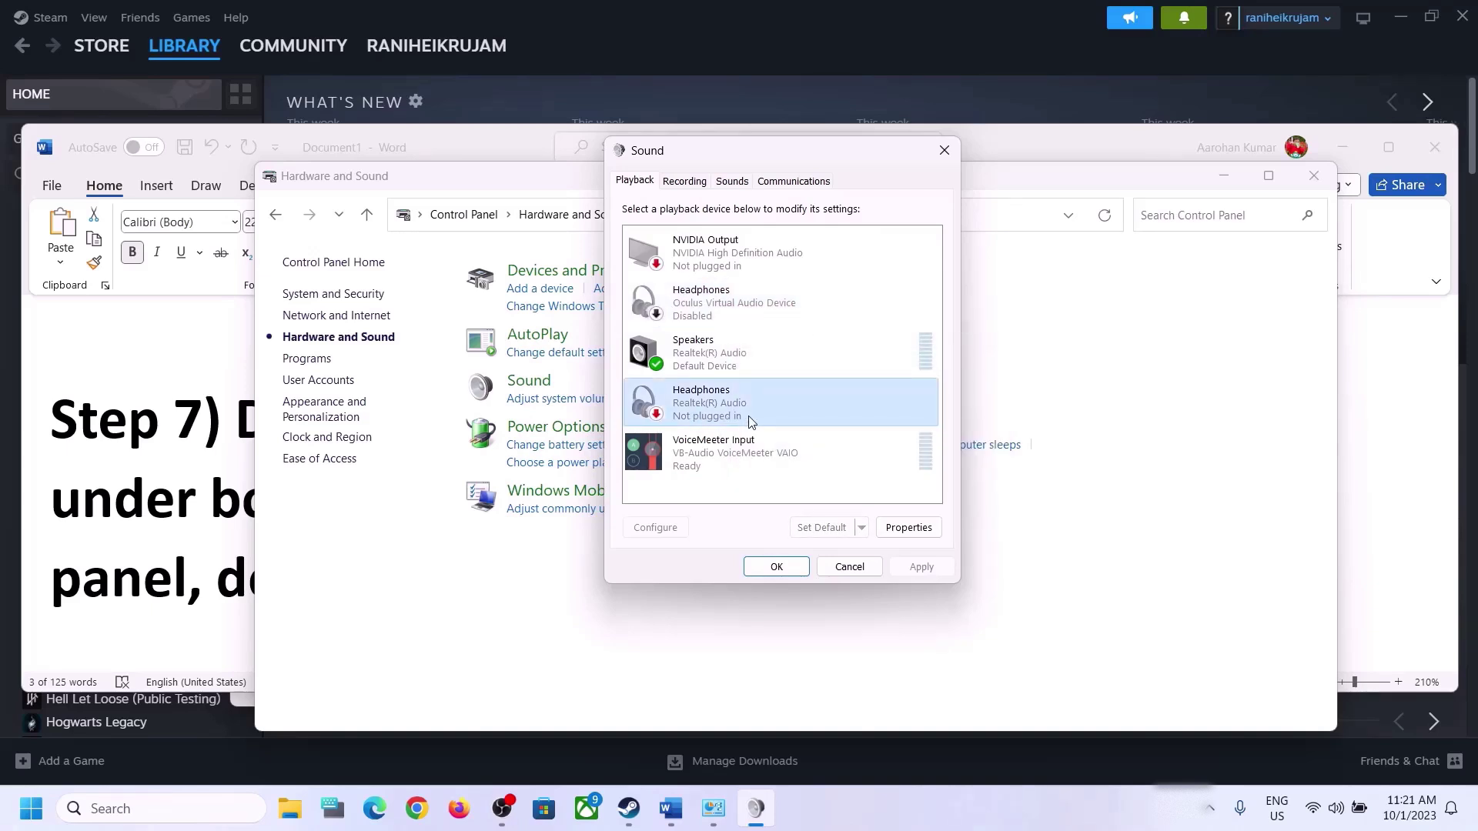
right_click(716, 415)
left_click(762, 441)
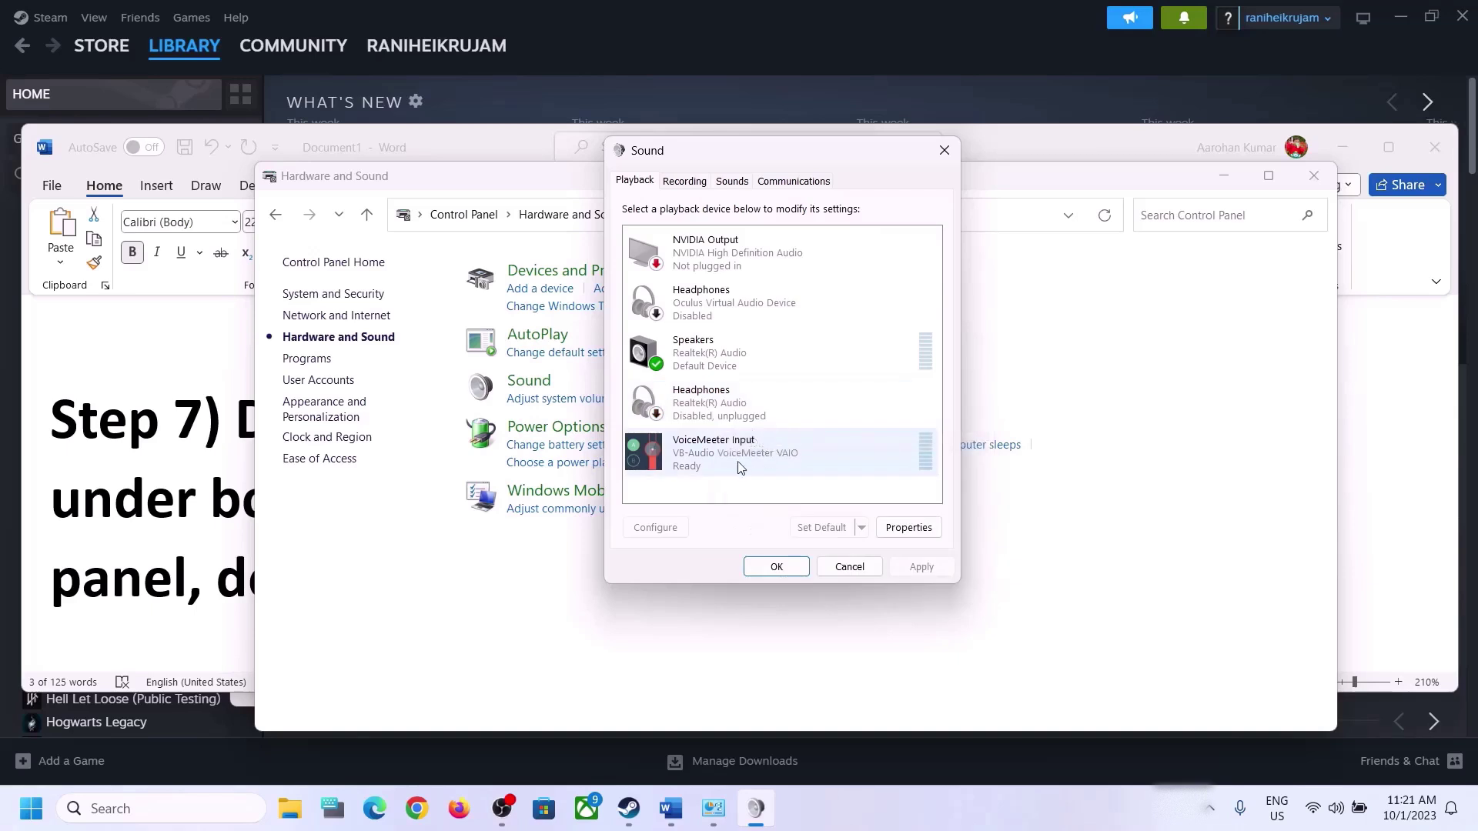
- Disable the VoiceMeeter Input and NVIDIA Output playback devices
left_click(723, 462)
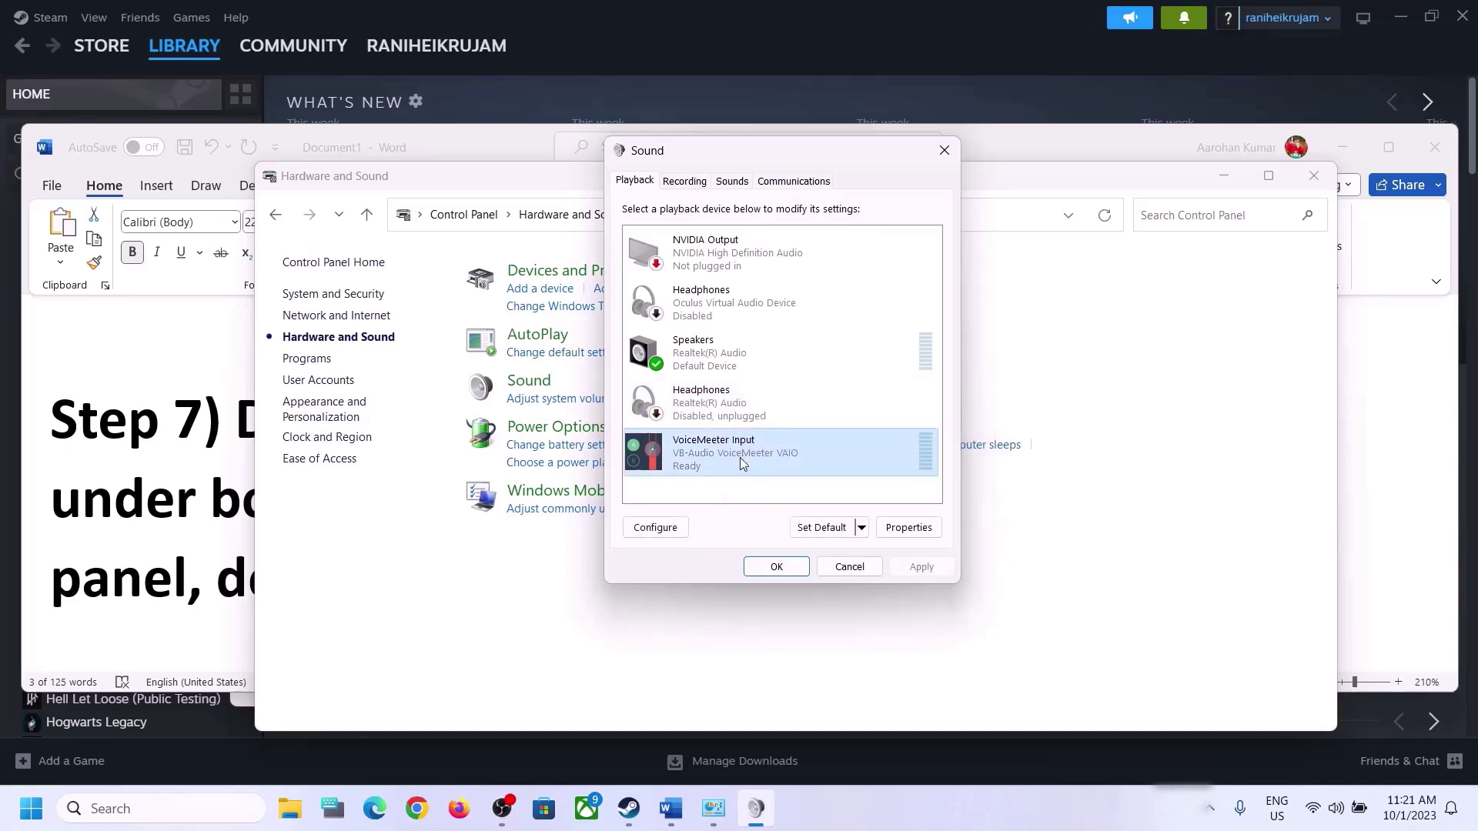
right_click(741, 461)
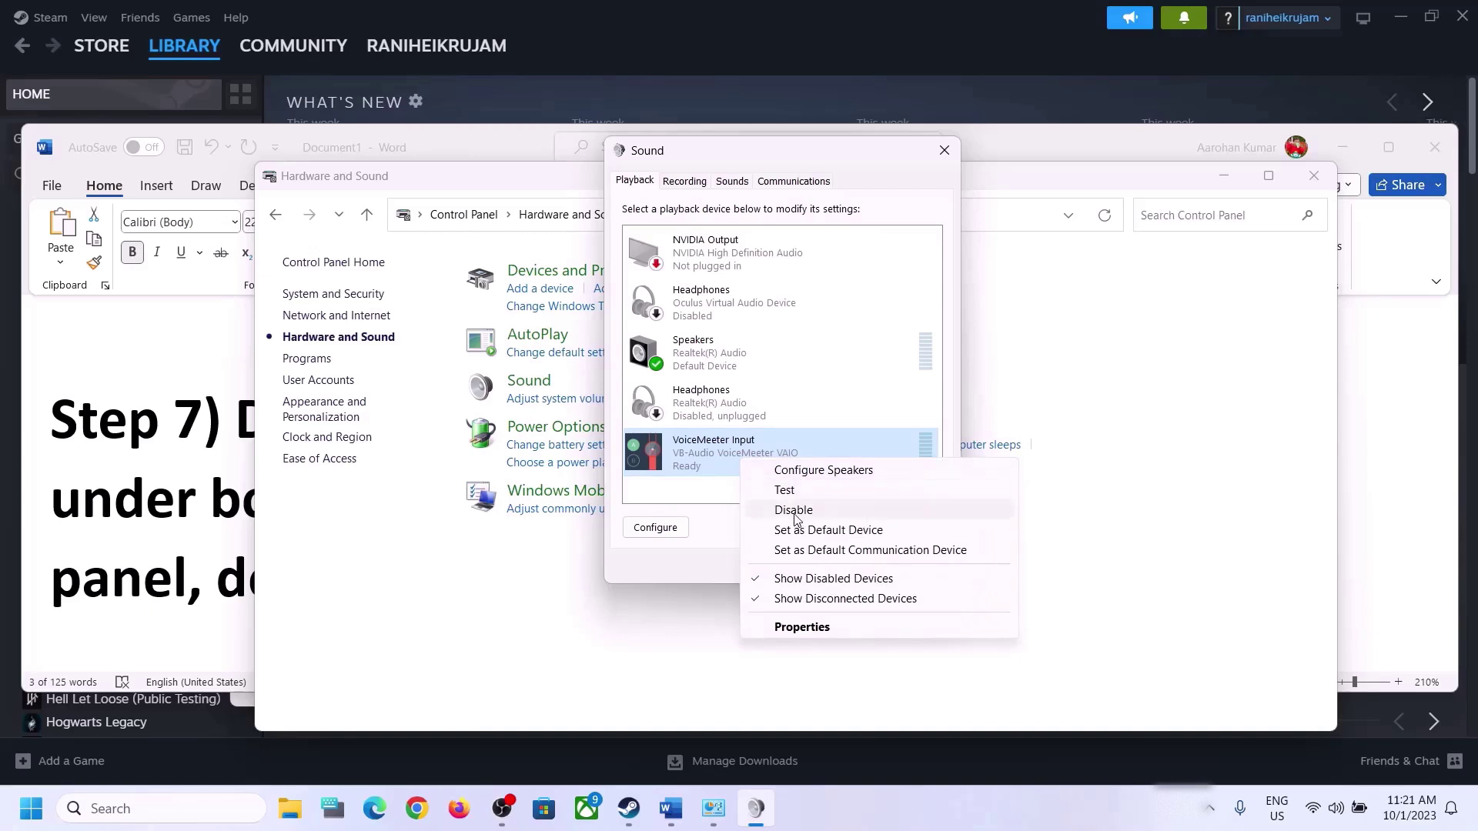
left_click(795, 511)
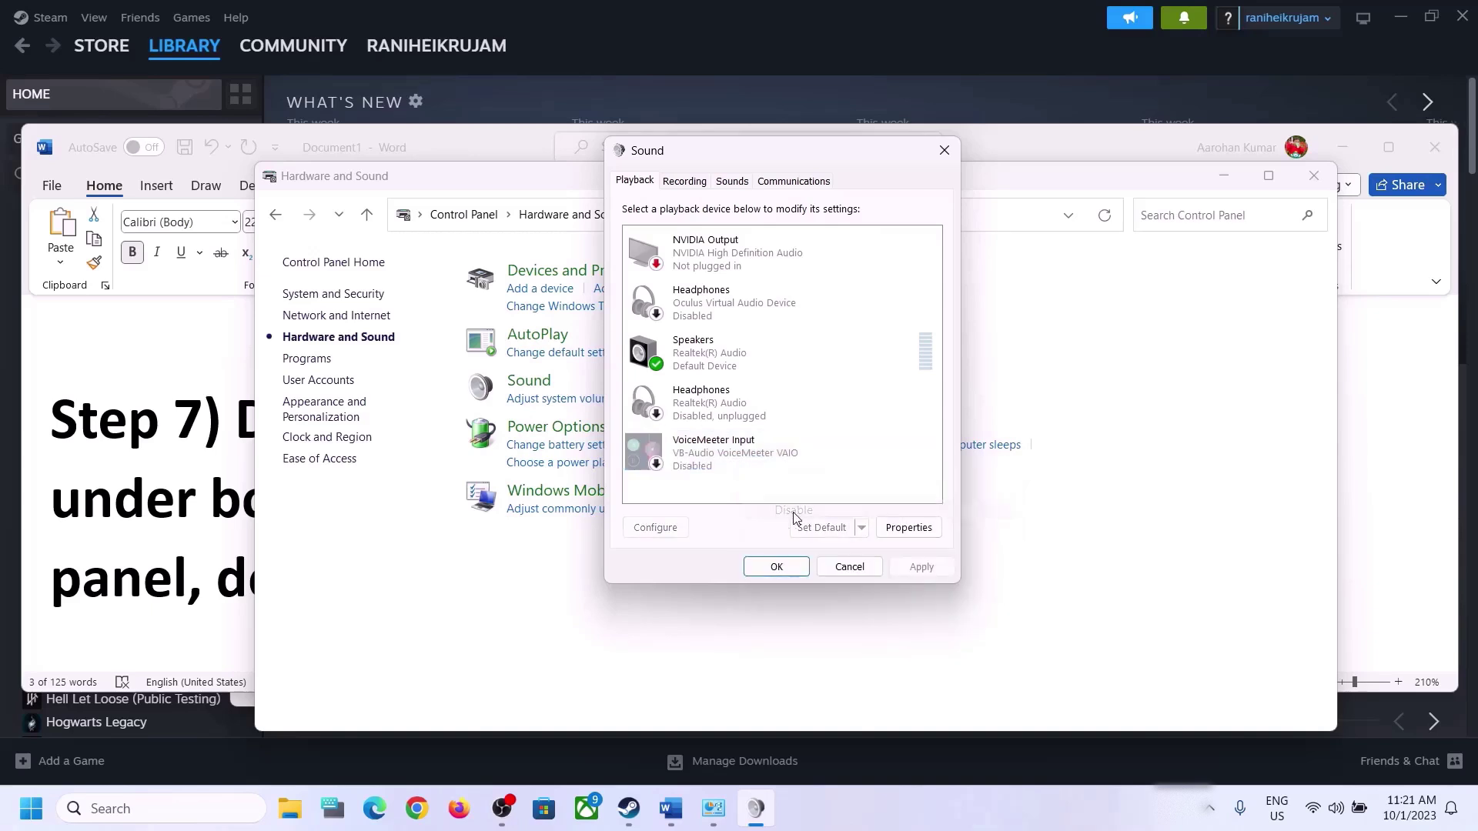
left_click(704, 365)
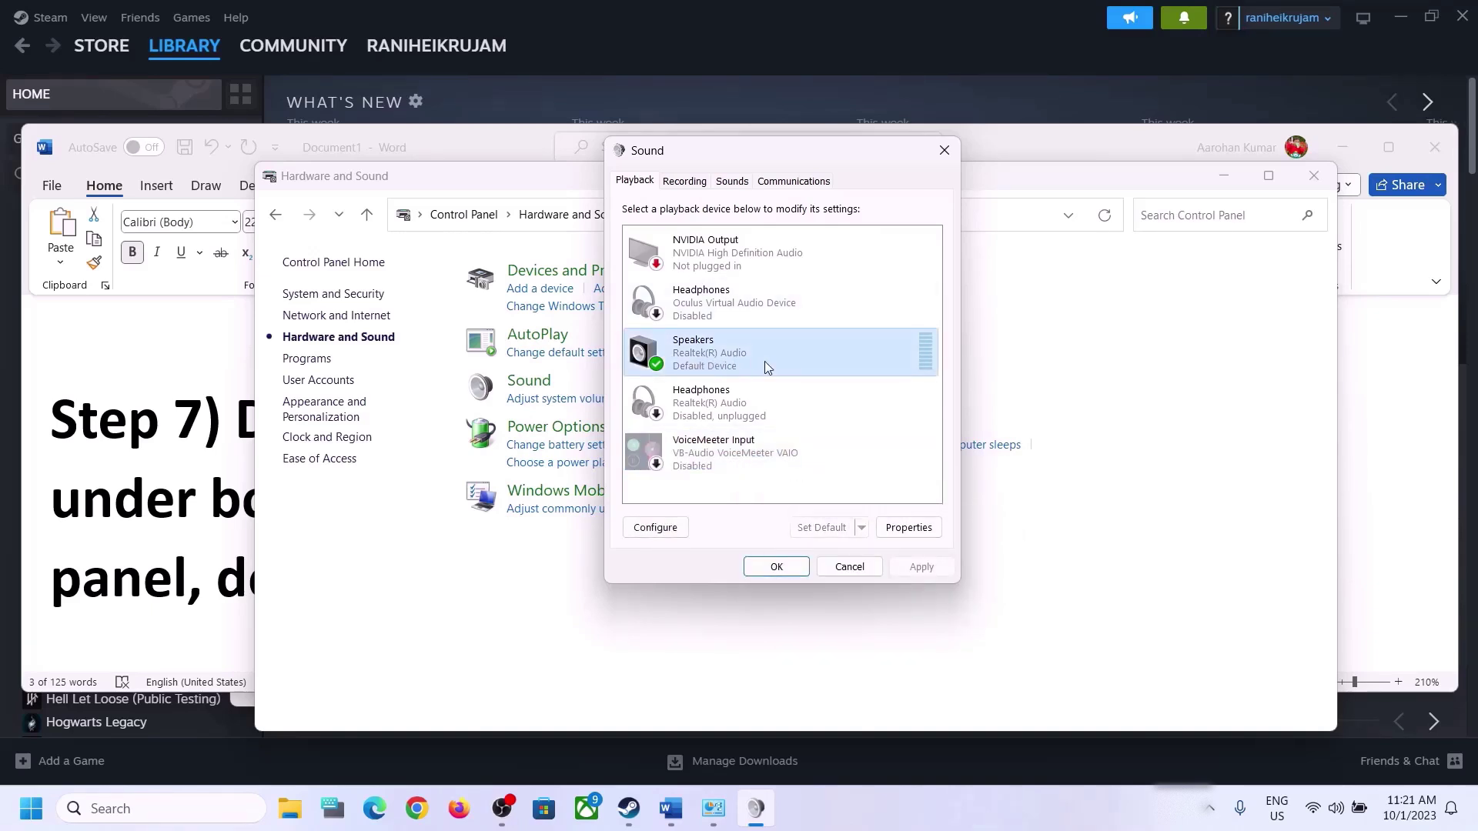
left_click(748, 252)
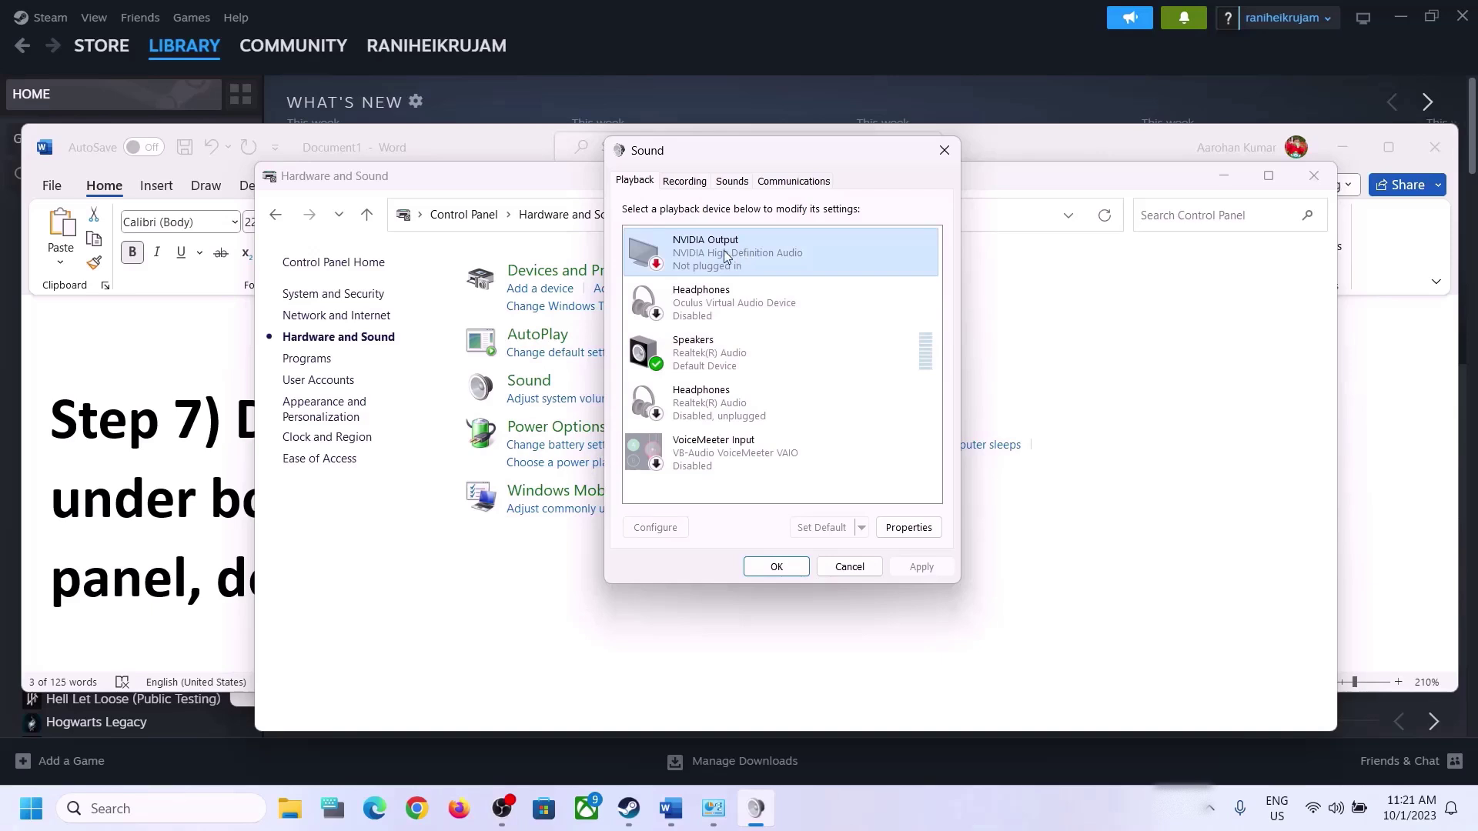
right_click(722, 251)
left_click(770, 284)
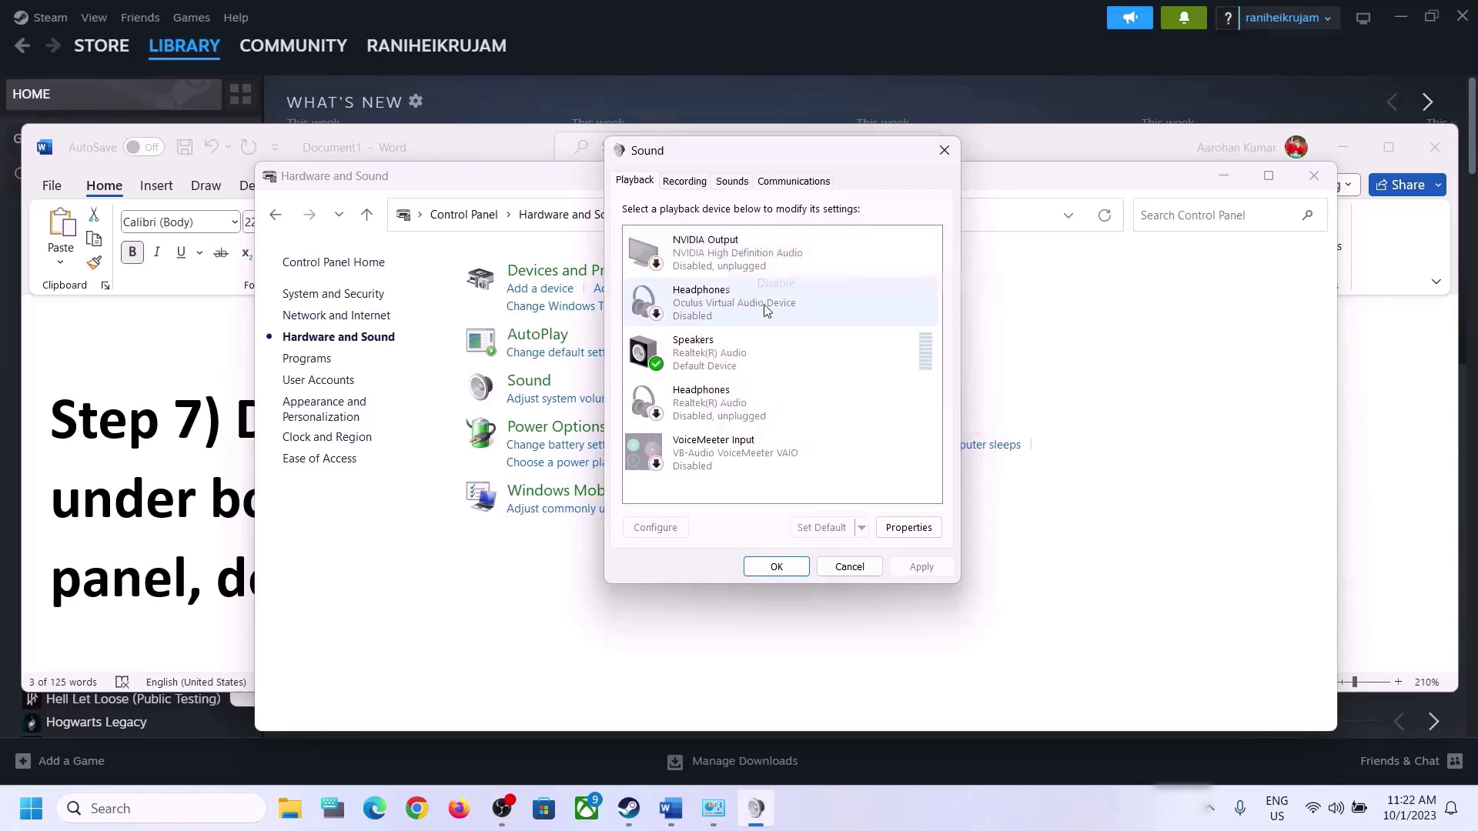
- Check the available options for the Realtek Speakers without choosing any, and close the Sound dialog
left_click(690, 369)
right_click(720, 360)
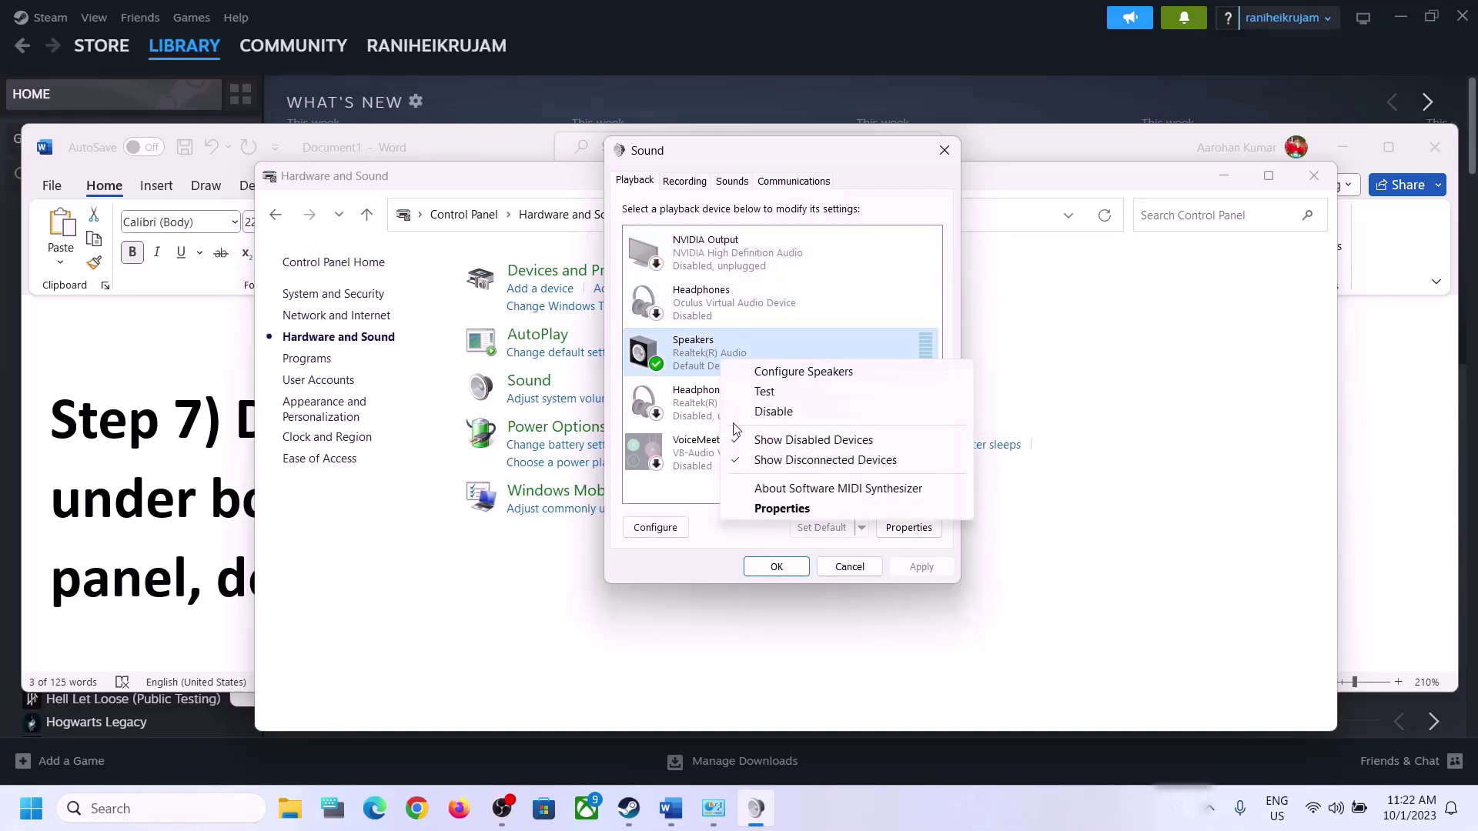
left_click(671, 363)
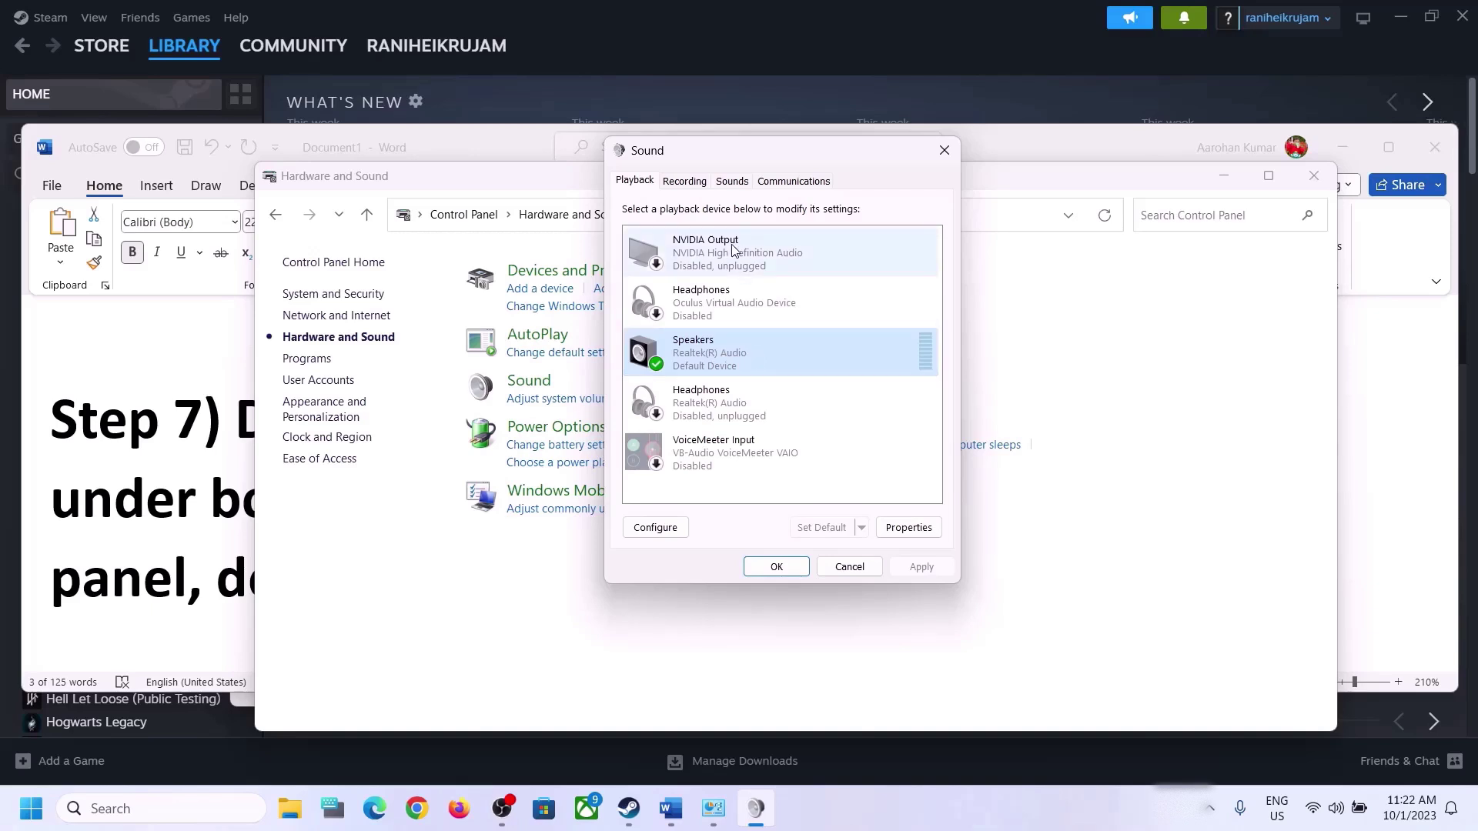
left_click(944, 150)
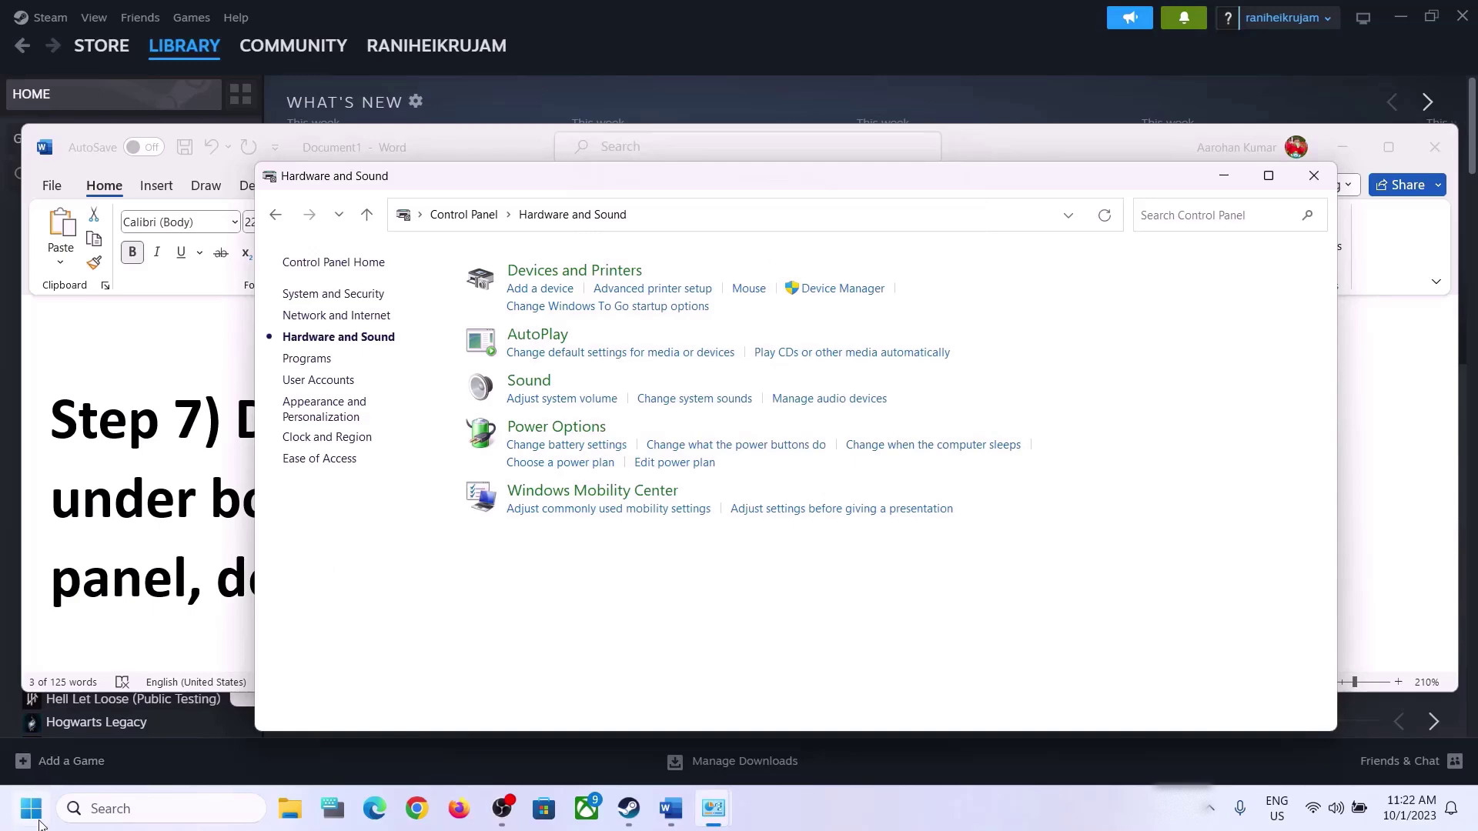
- Open Device Manager and expand the Sound, video and game controllers category
right_click(31, 809)
left_click(103, 378)
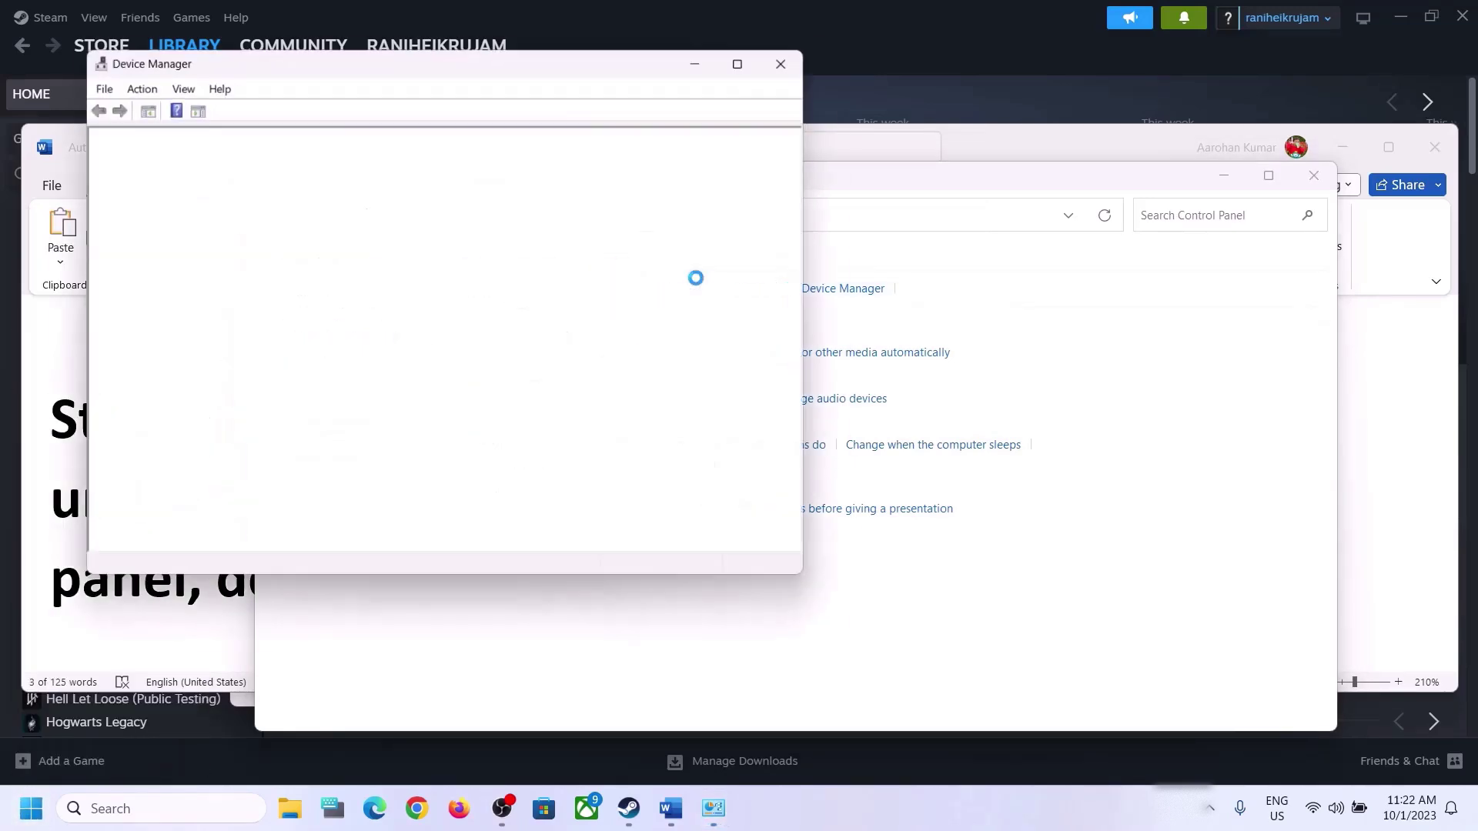
left_click_drag(587, 66, 1025, 134)
scroll(669, 527, "down", 1)
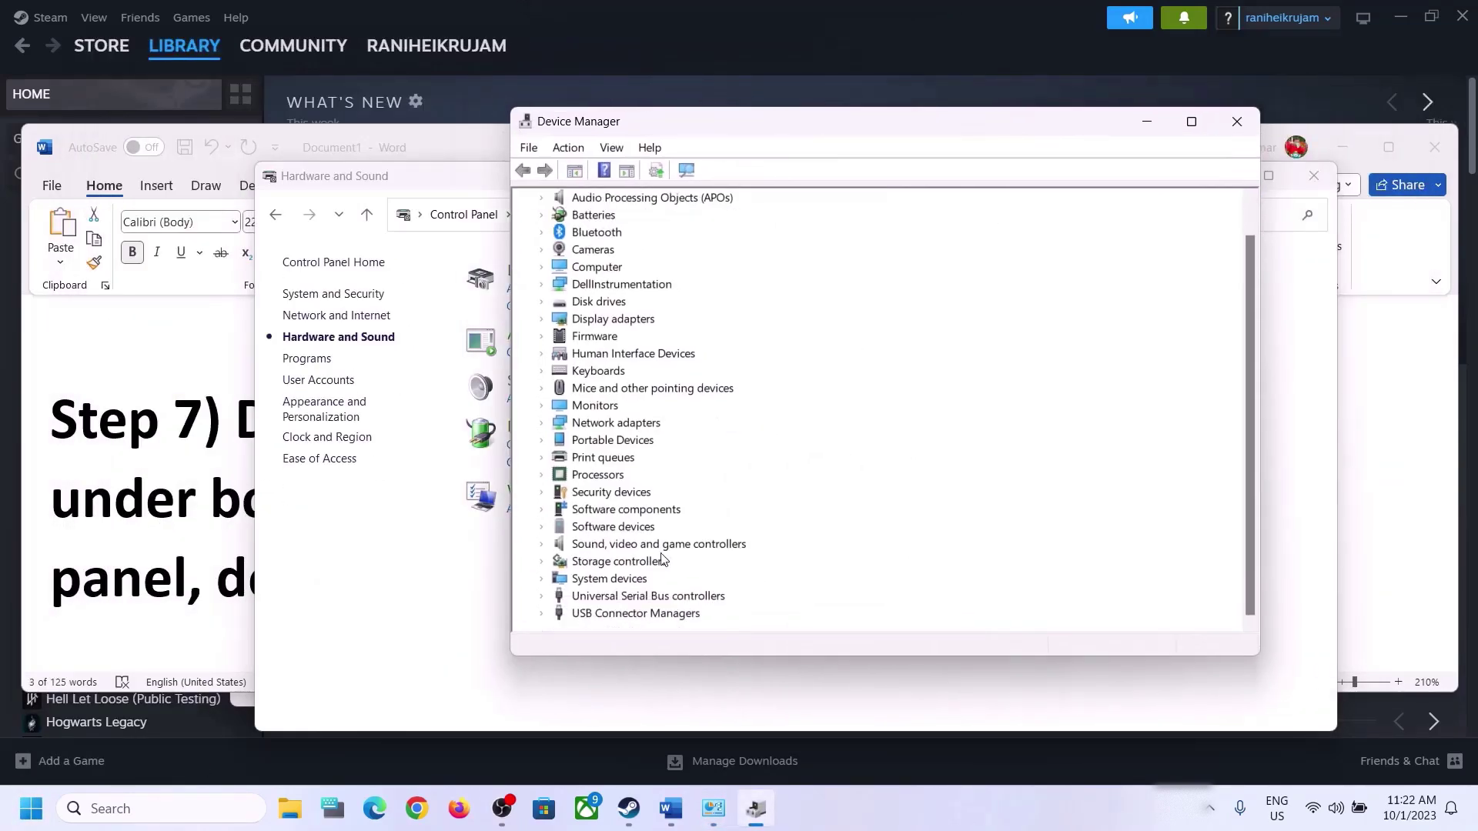
left_click(659, 545)
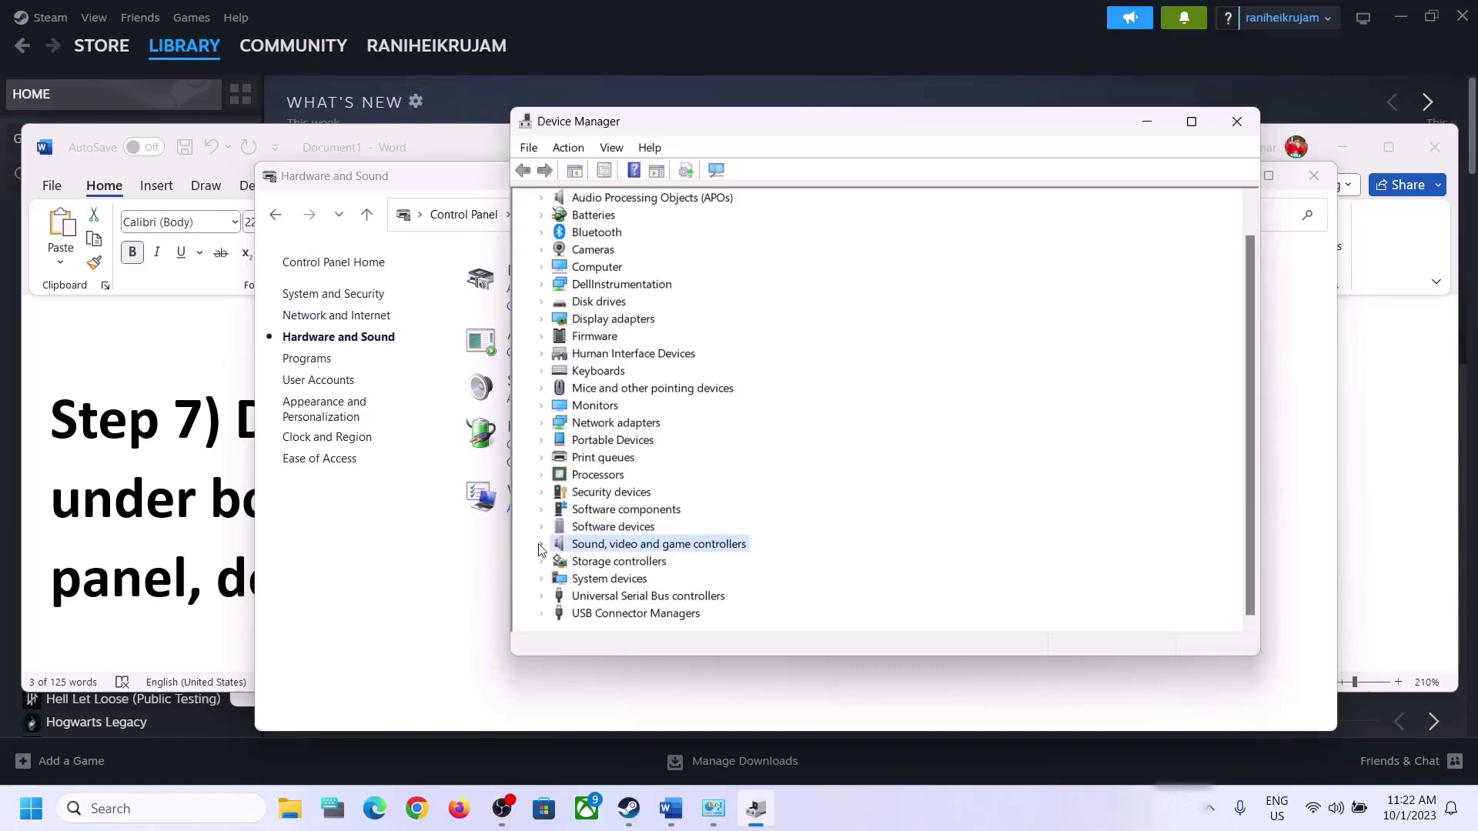
left_click(541, 545)
scroll(751, 547, "down", 1)
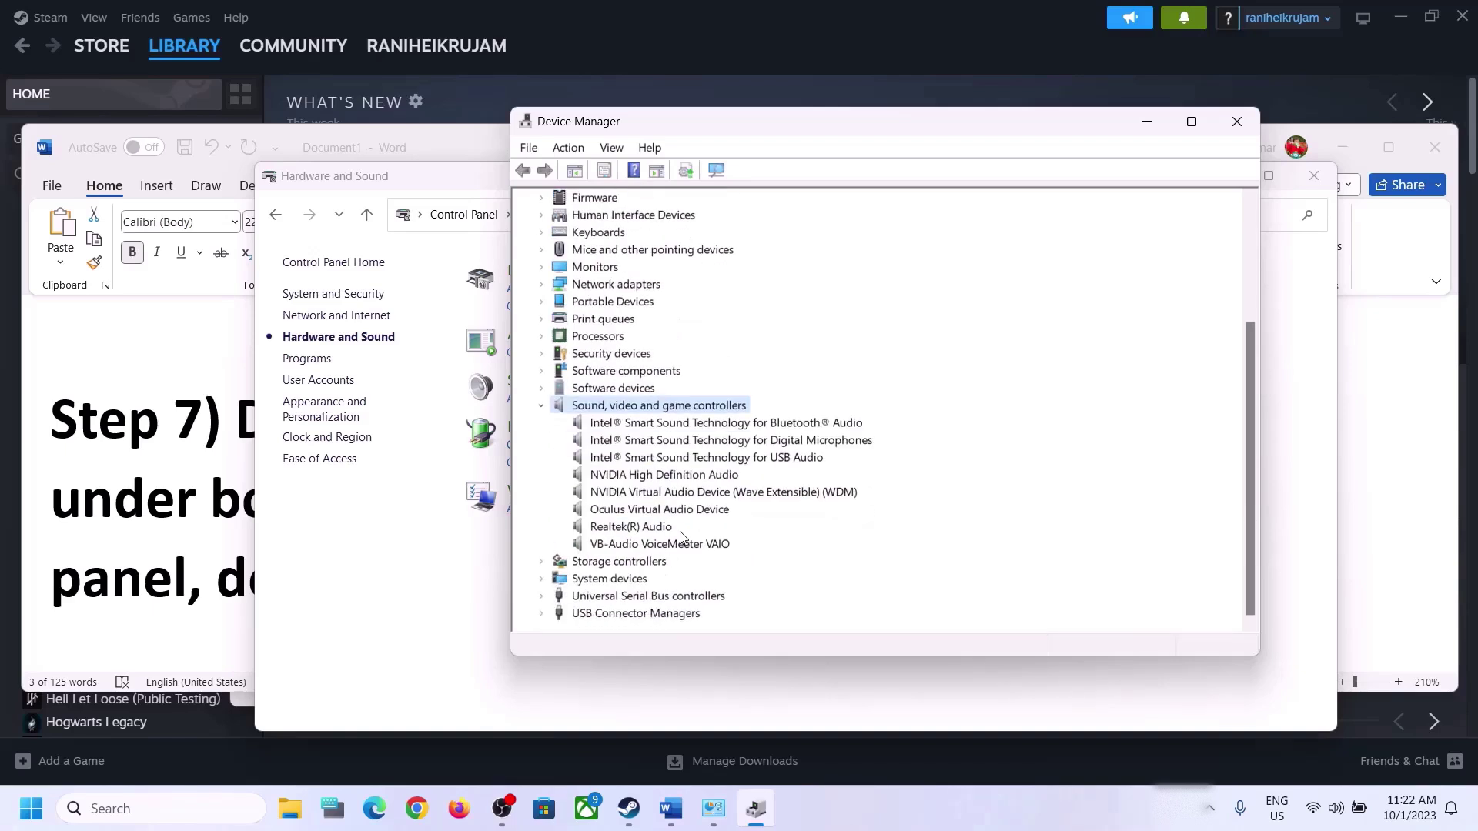
- Disable the VB-Audio VoiceMeeter VAIO device in Device Manager and confirm it
left_click(626, 528)
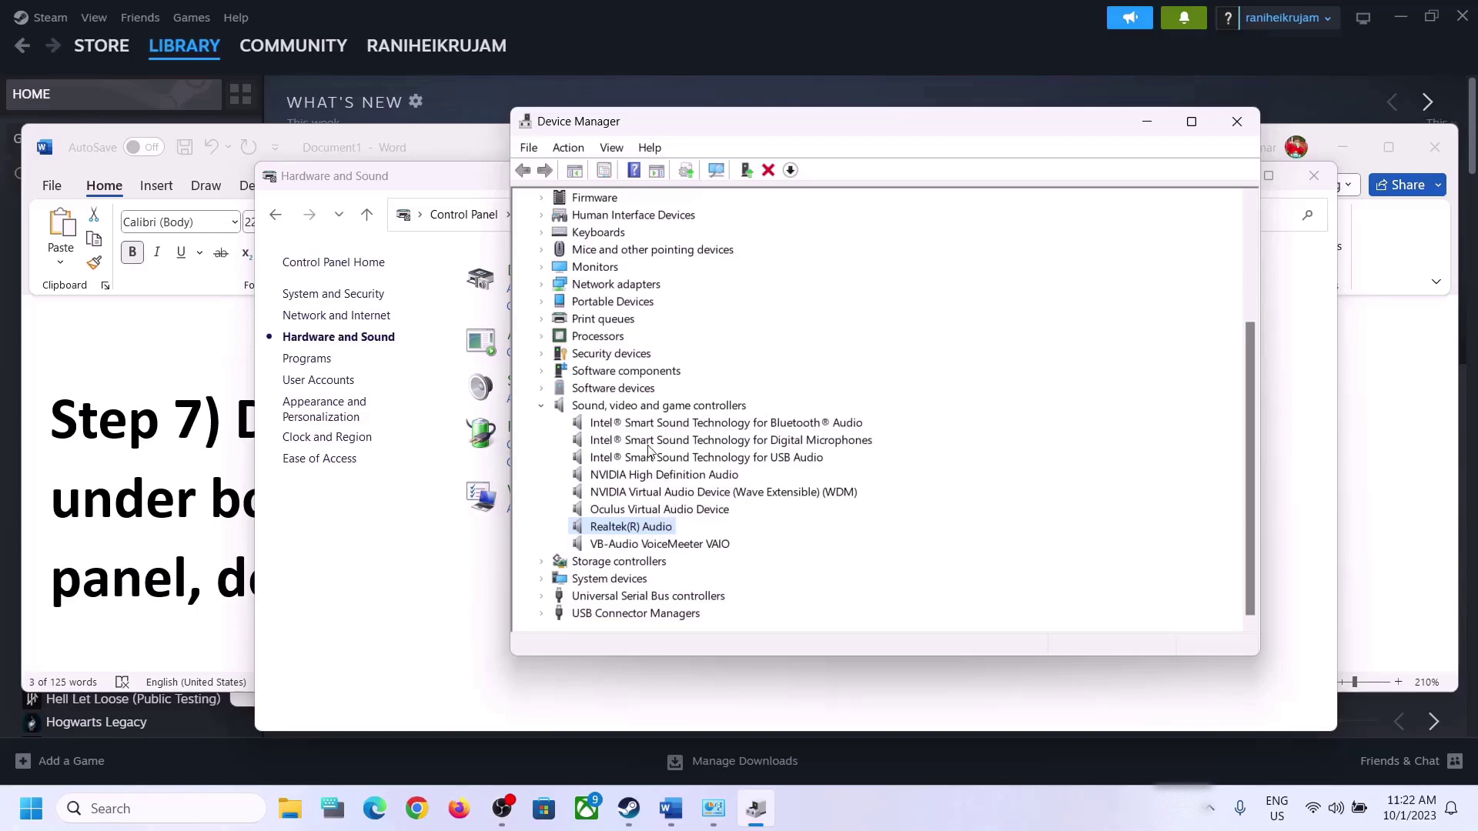
left_click(641, 544)
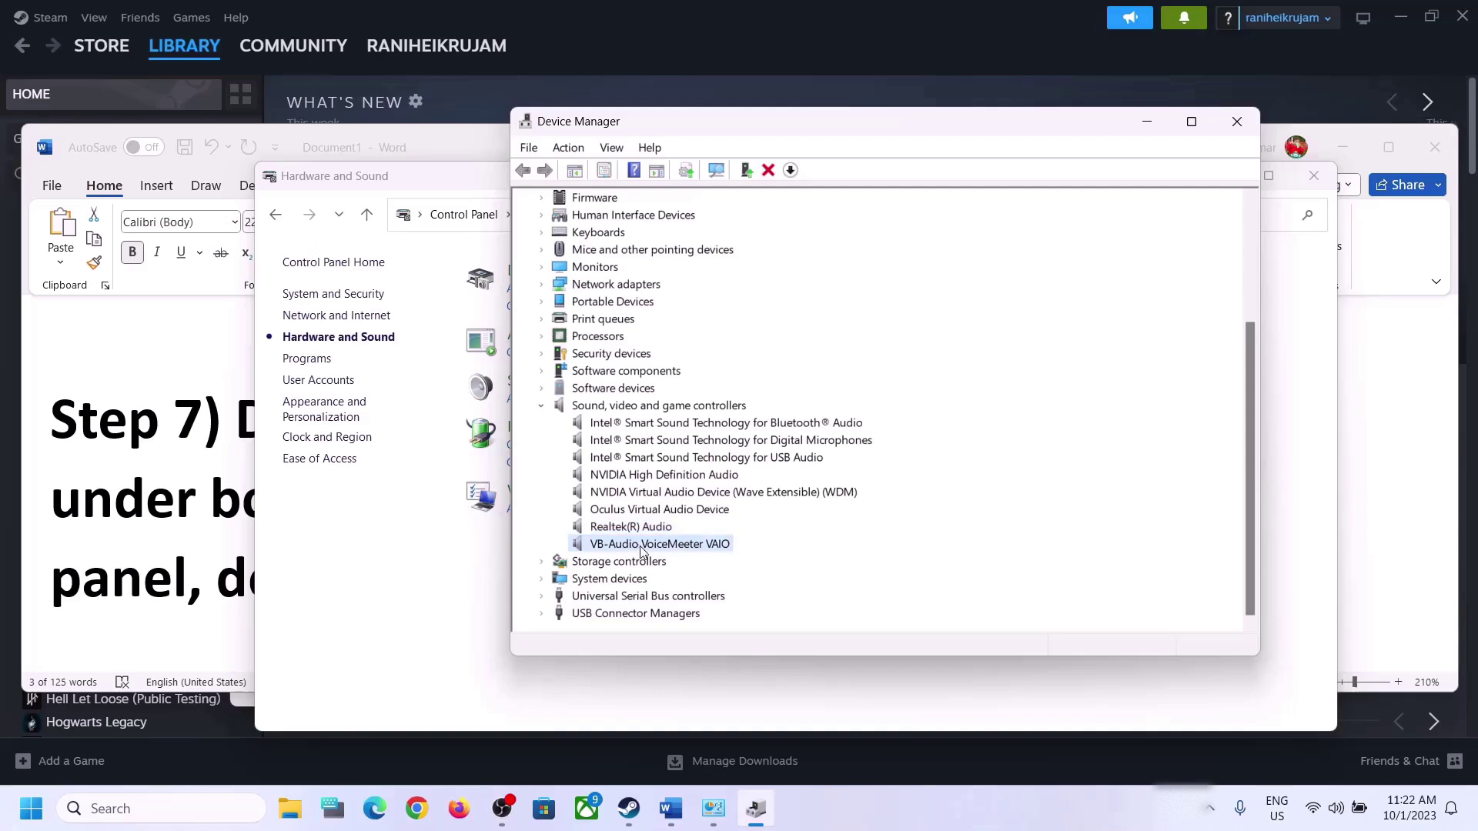
right_click(681, 552)
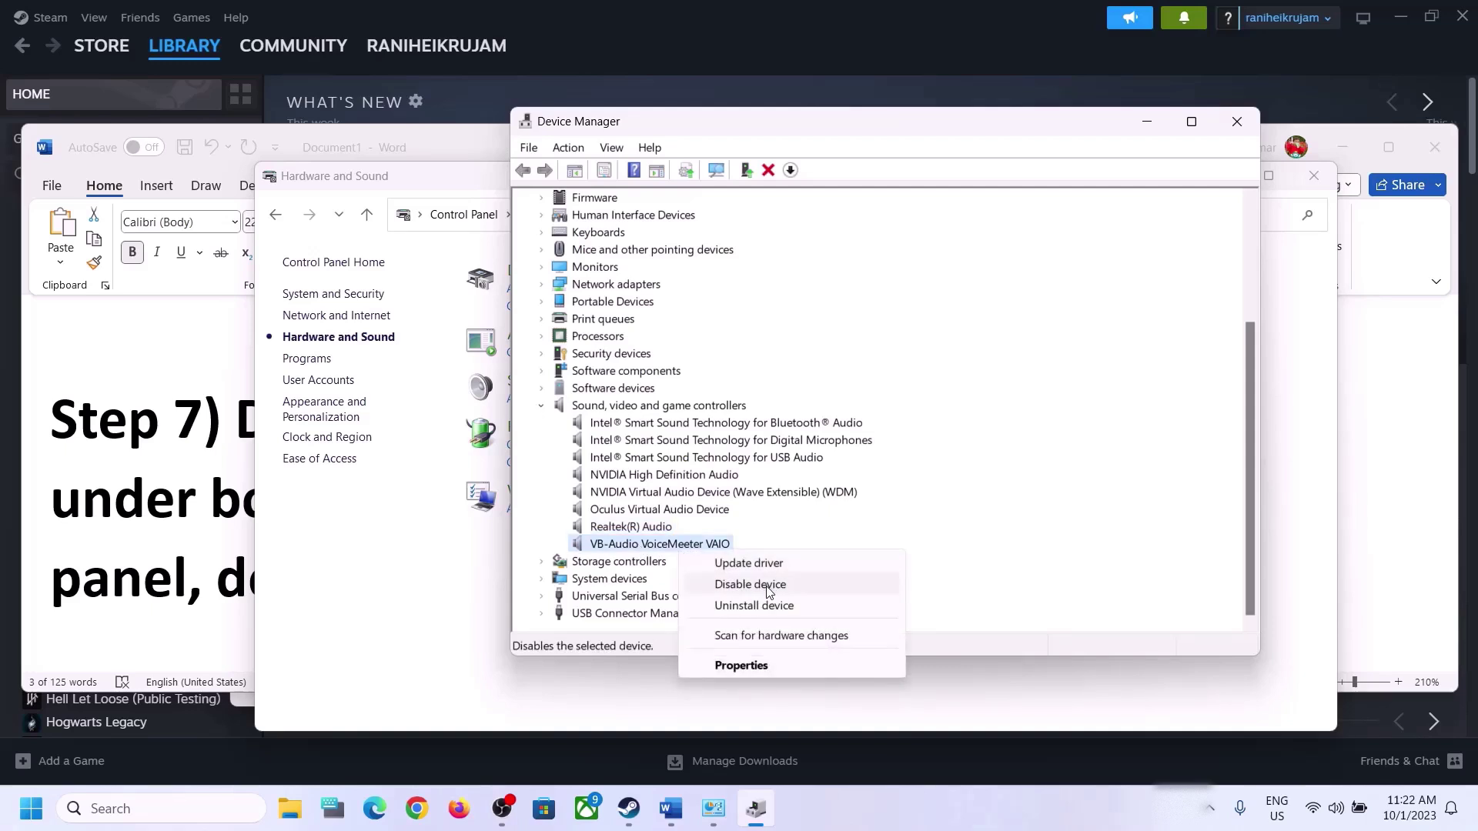
left_click(770, 589)
left_click(785, 428)
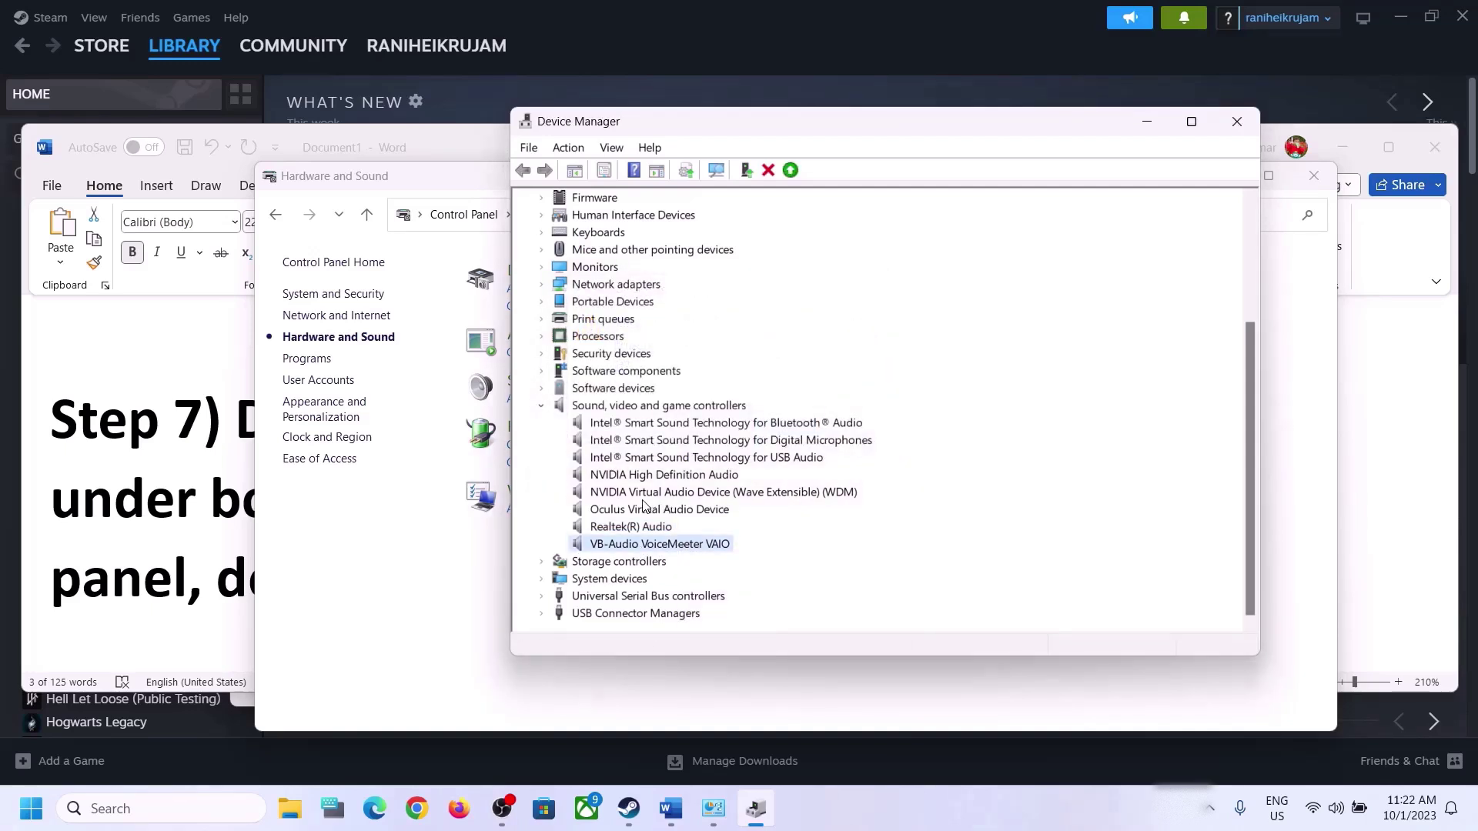
- Disable the Oculus Virtual Audio Device under Sound, video and game controllers and confirm it
left_click(647, 588)
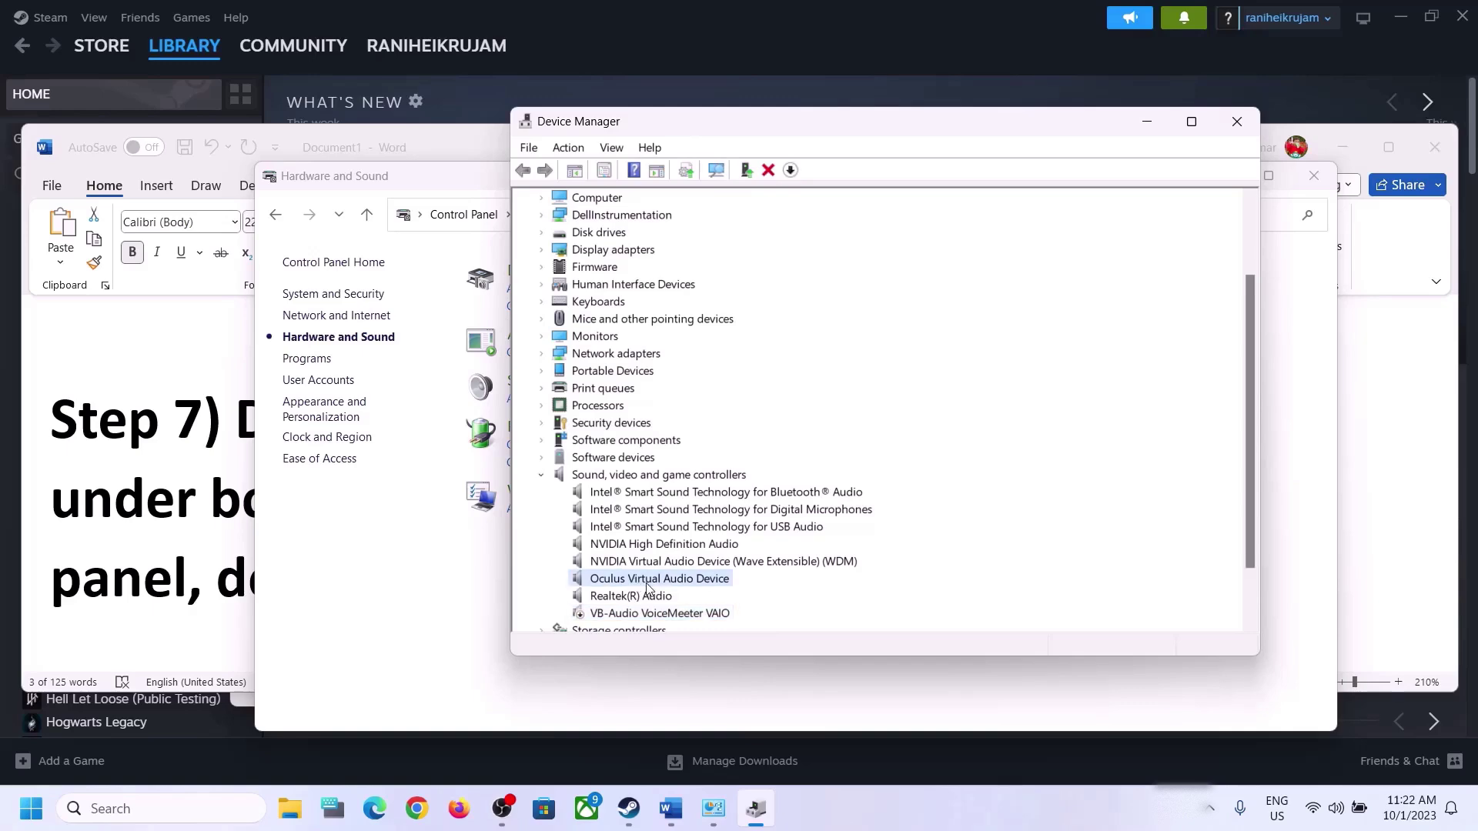
right_click(648, 588)
left_click(723, 619)
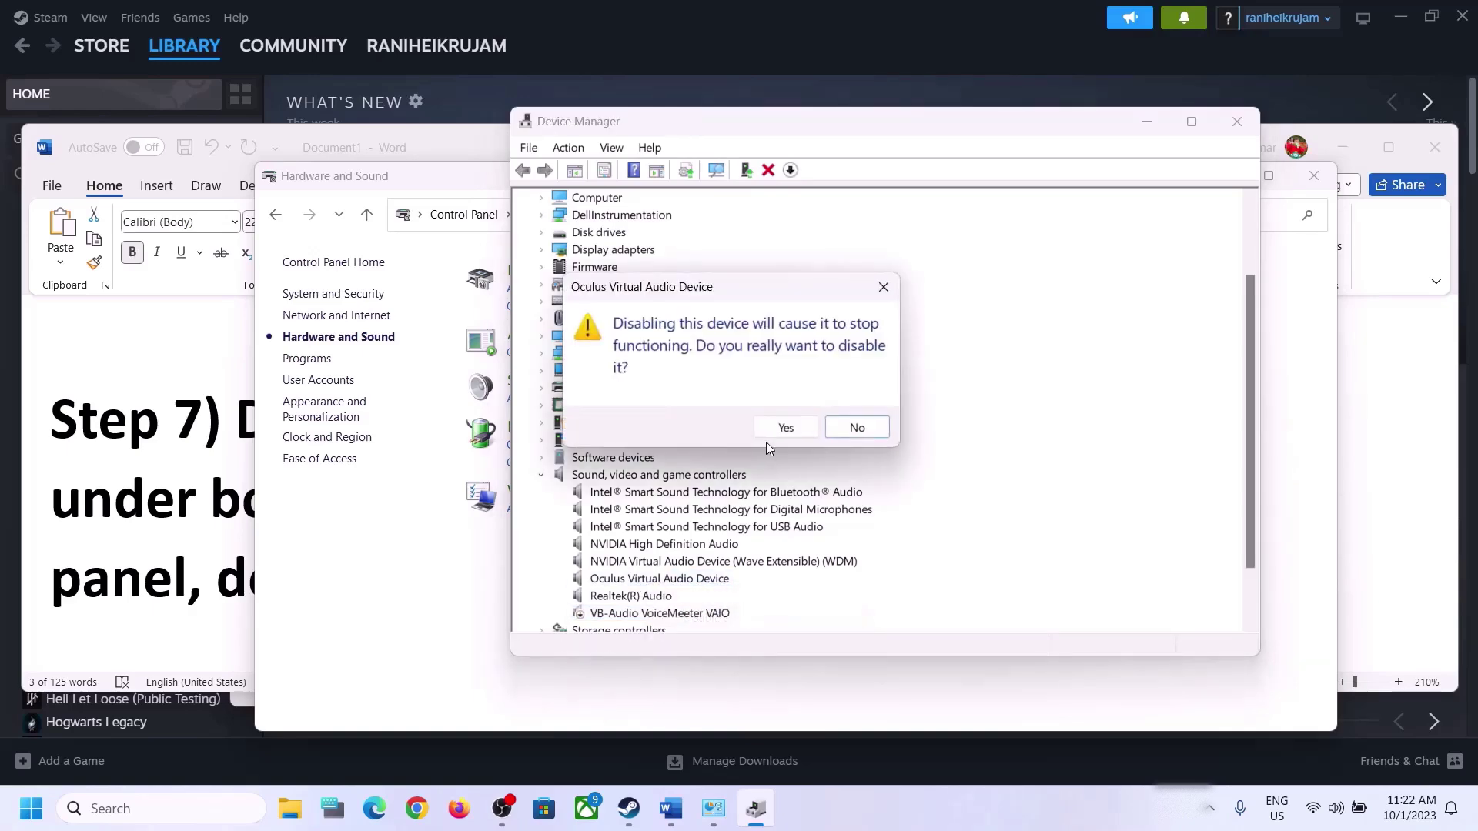
left_click(772, 429)
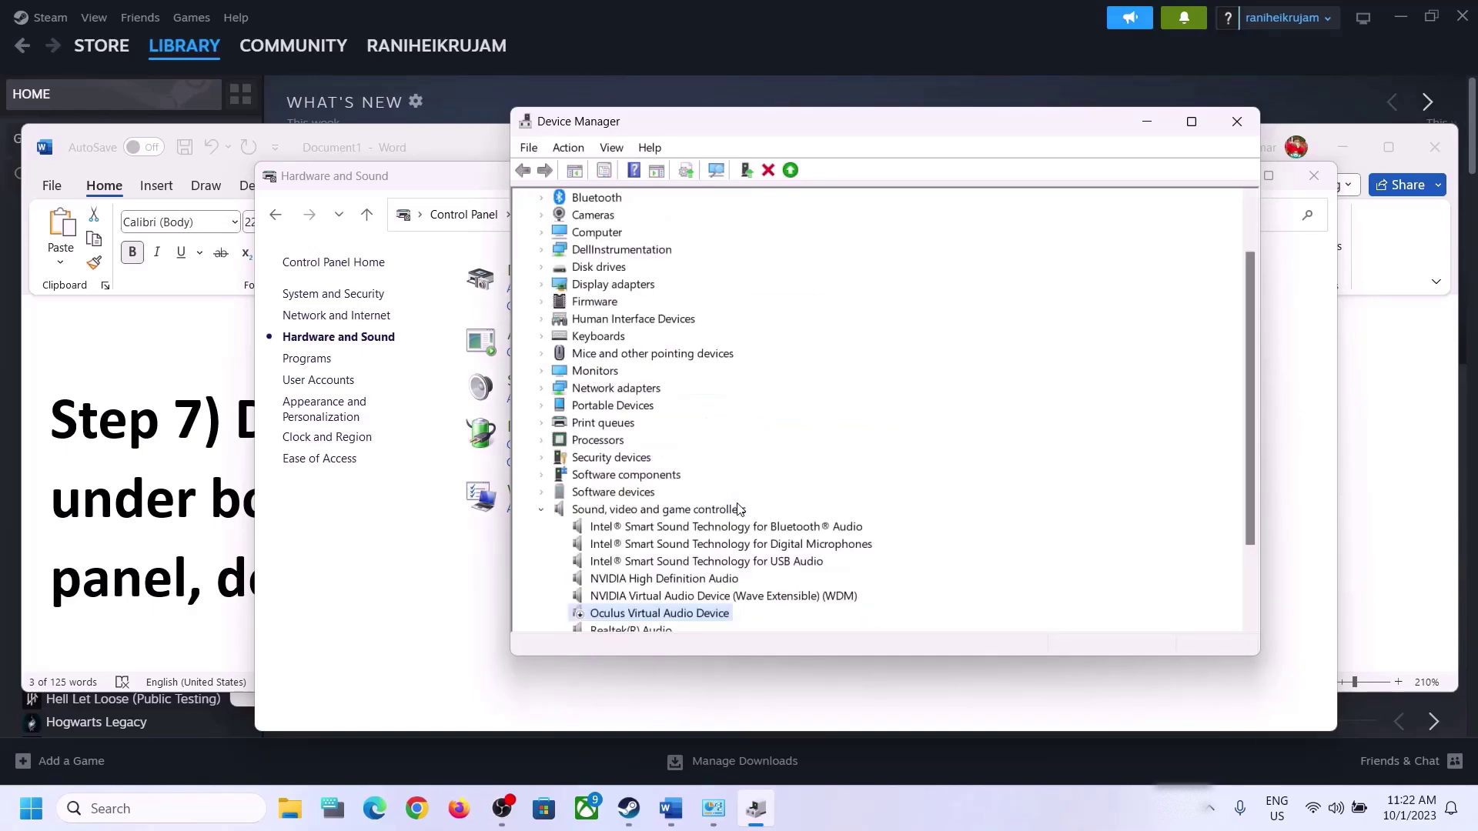
- Disable the NVIDIA Virtual Audio Device (Wave Extensible) (WDM) and confirm it
scroll(737, 509, "down", 2)
left_click(662, 493)
right_click(662, 492)
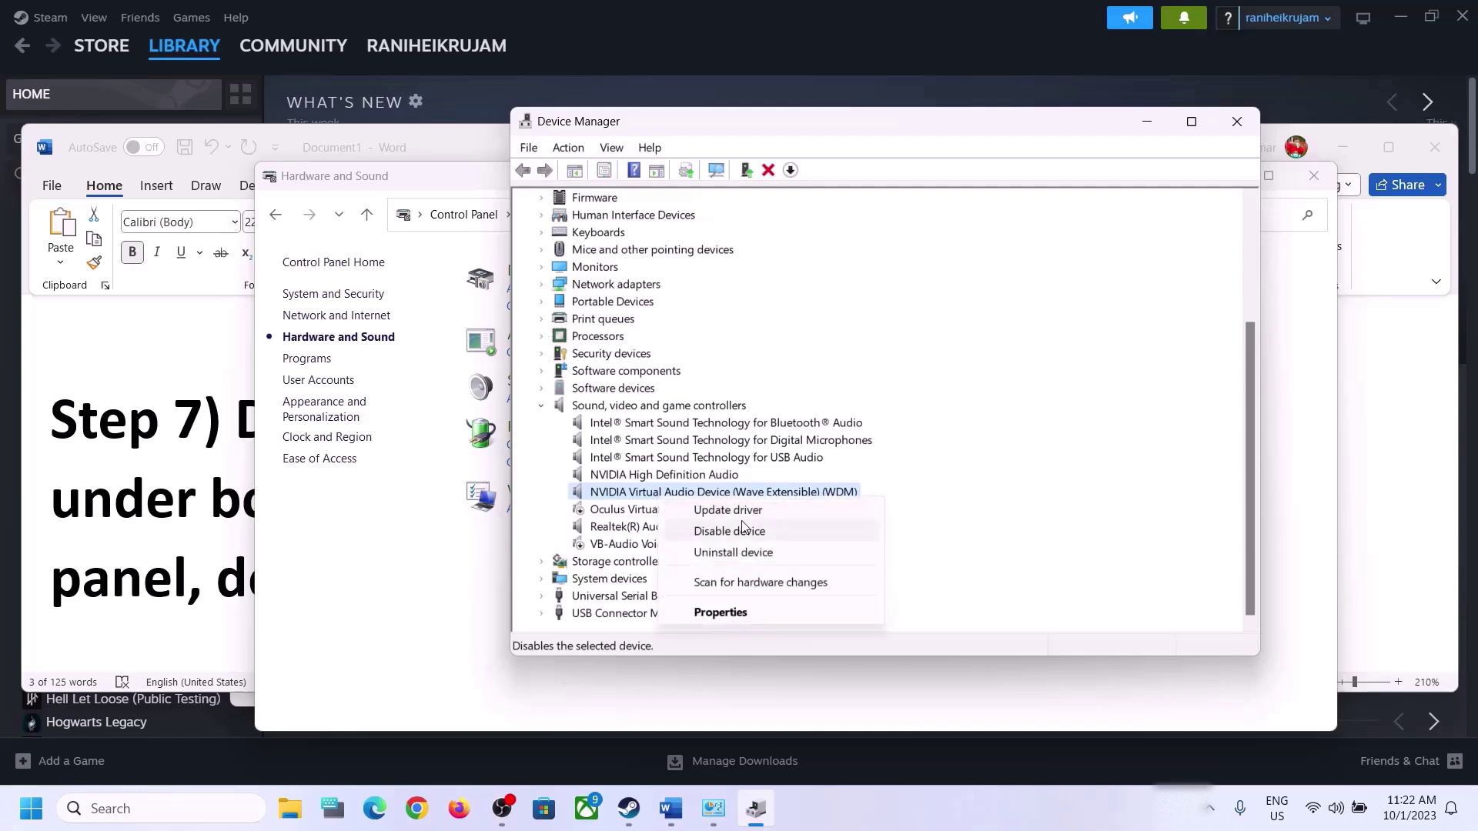
left_click(743, 529)
left_click(776, 428)
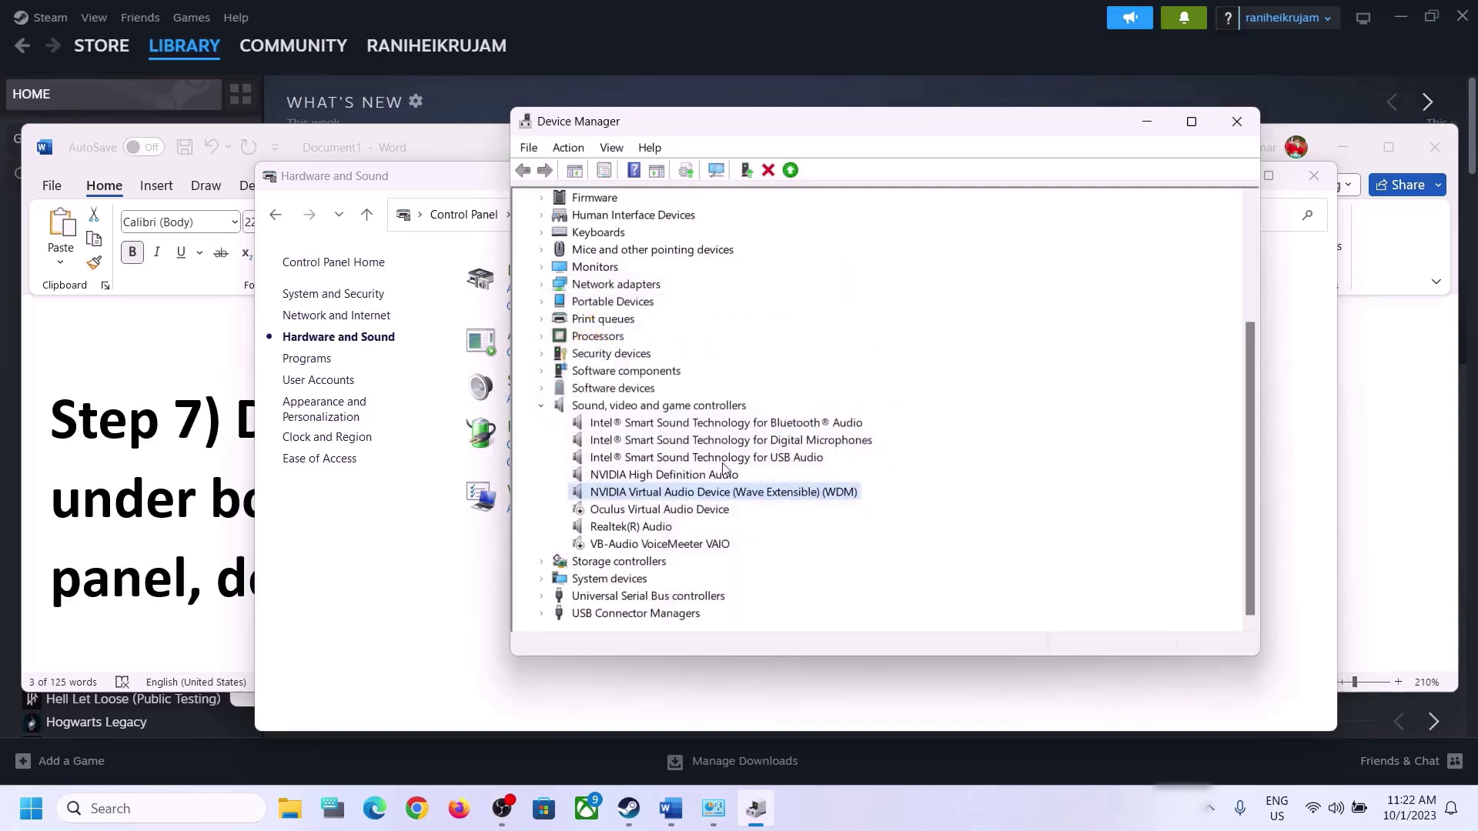
- Disable the NVIDIA High Definition Audio device and confirm it
left_click(638, 595)
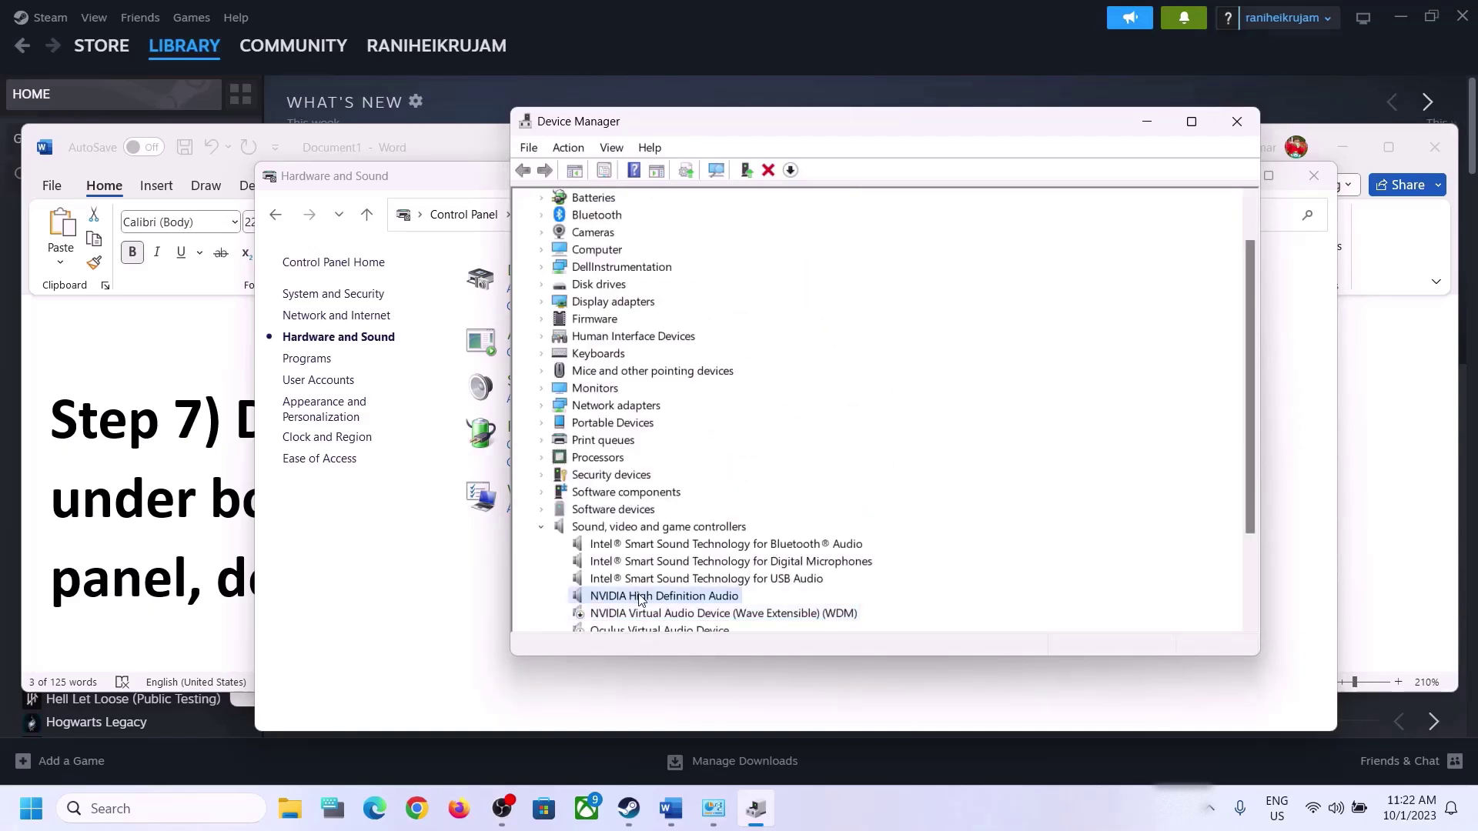
right_click(639, 595)
left_click(722, 633)
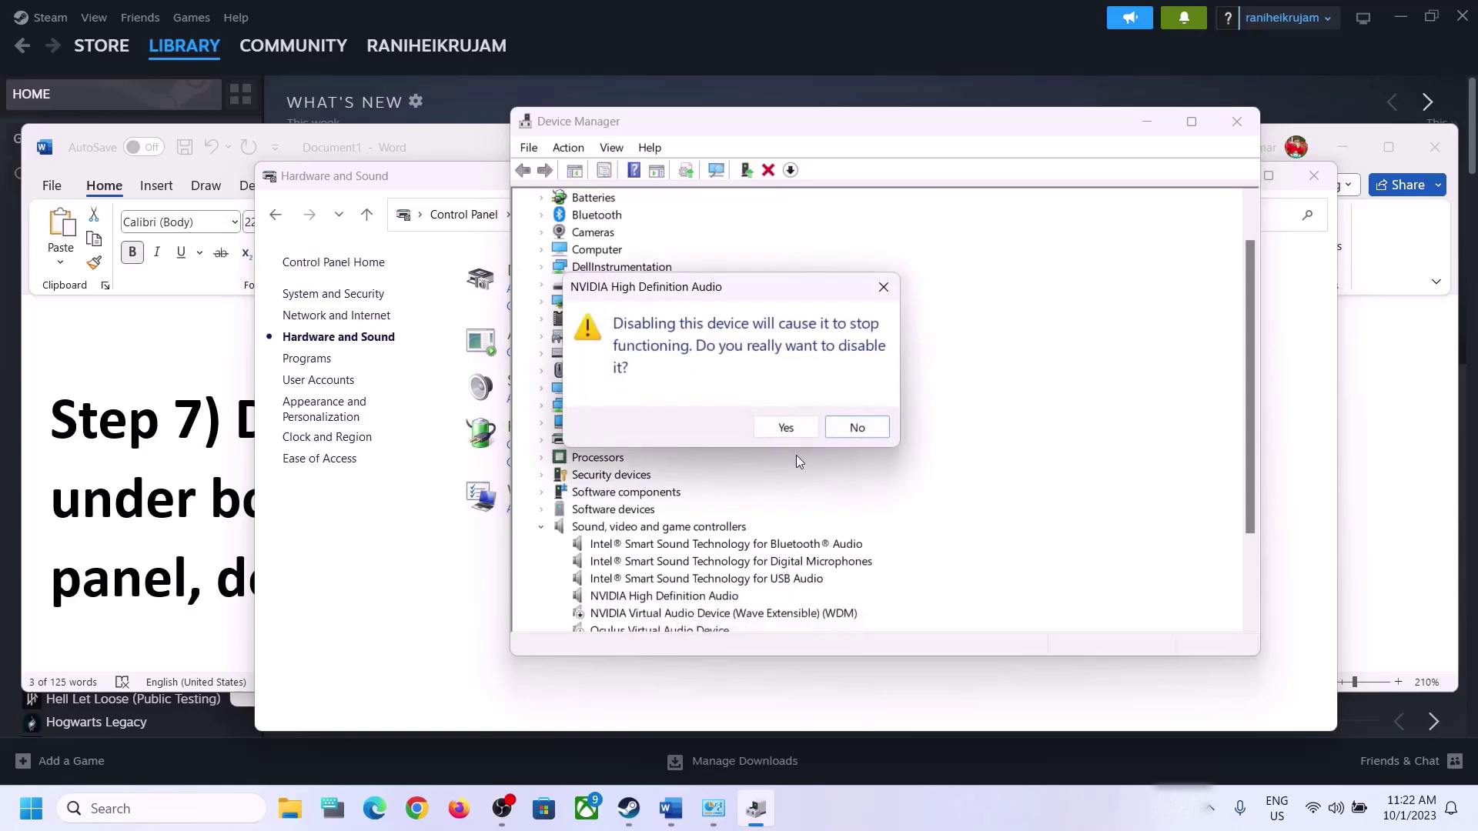
left_click(793, 428)
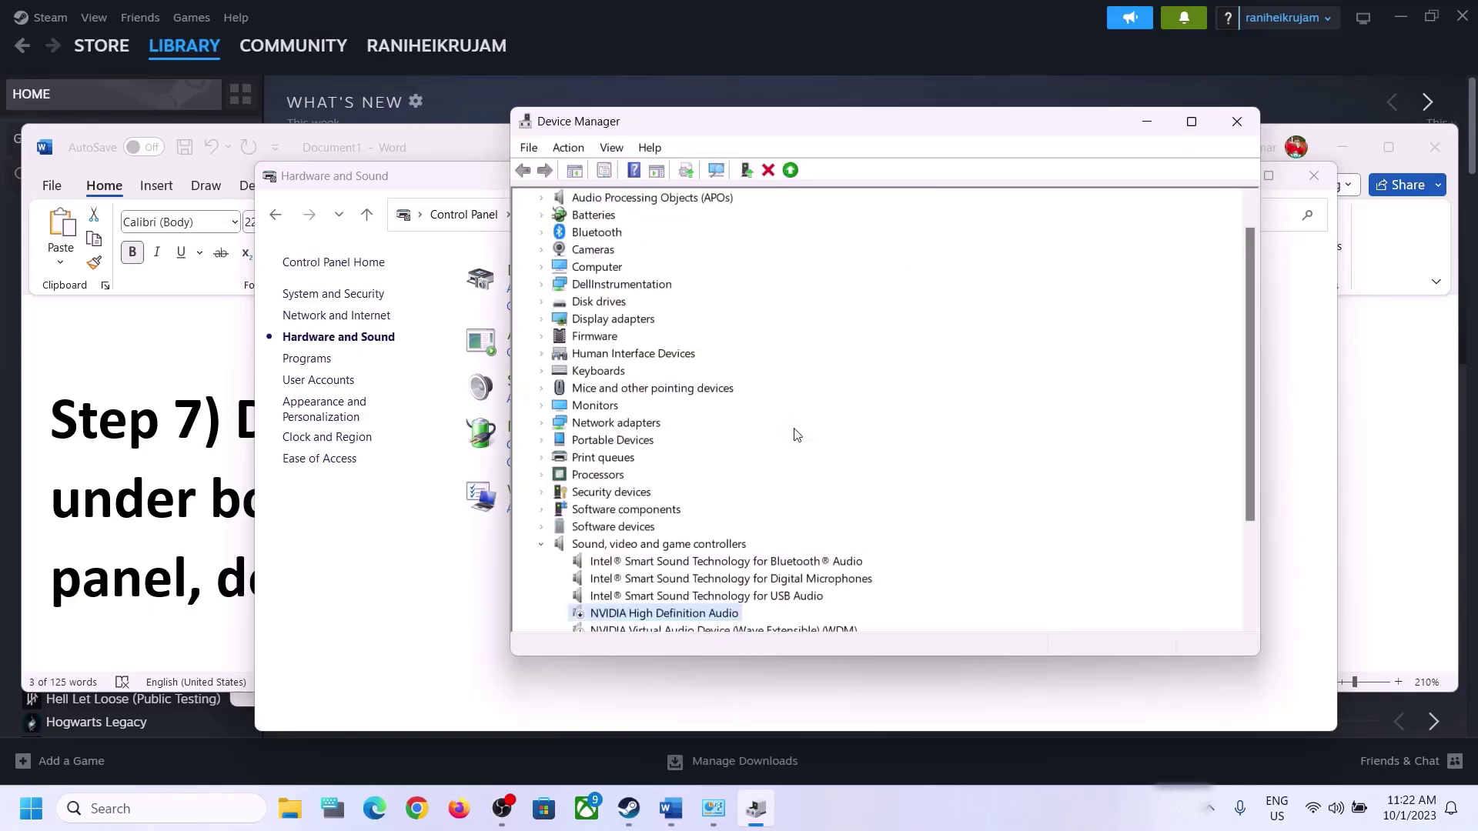
scroll(797, 443, "down", 3)
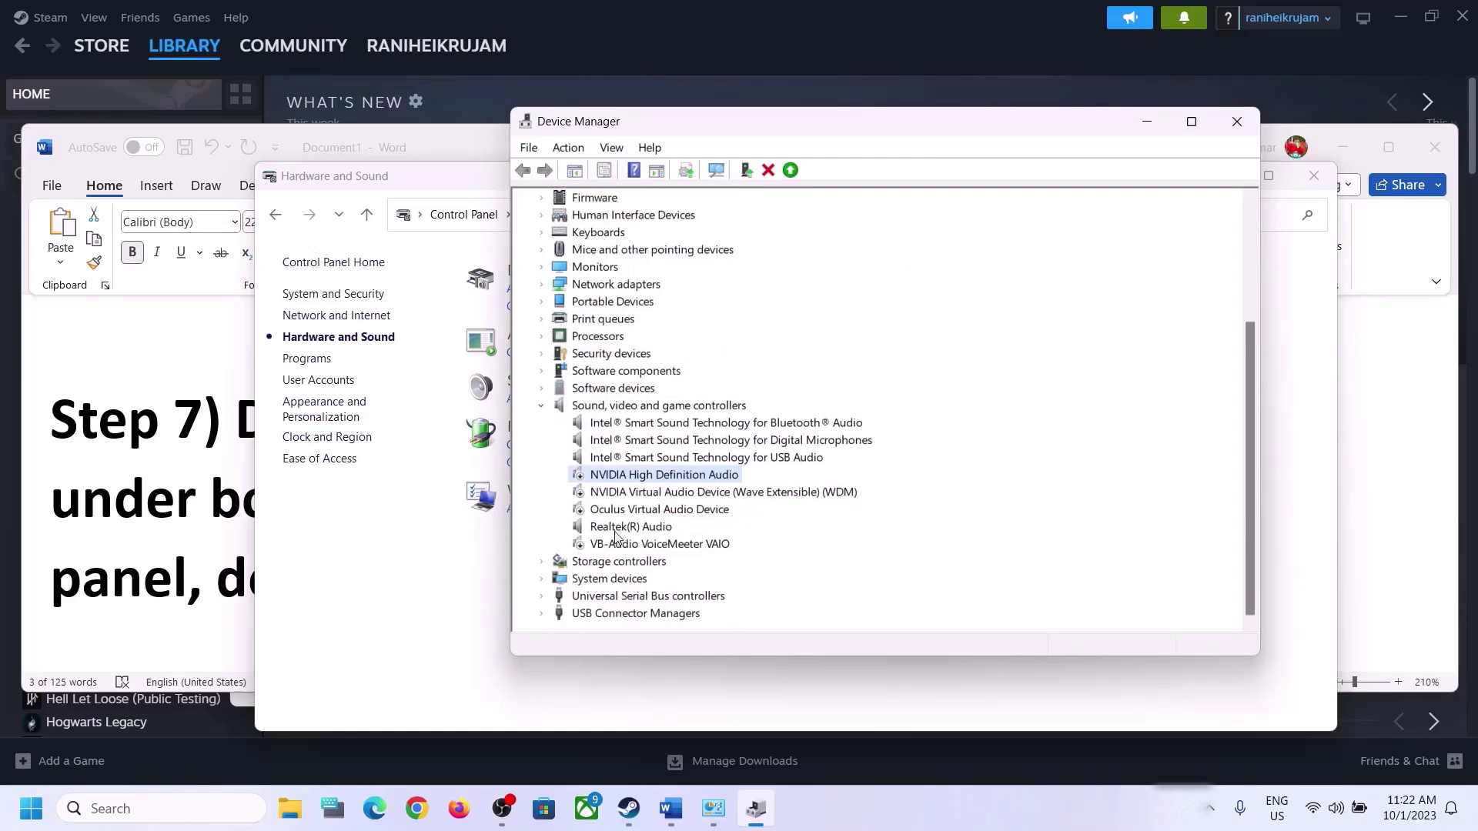
- Close Device Manager and go to Step 8, Uncheck Handsfree Telephony, in the Word checklist
left_click(615, 530)
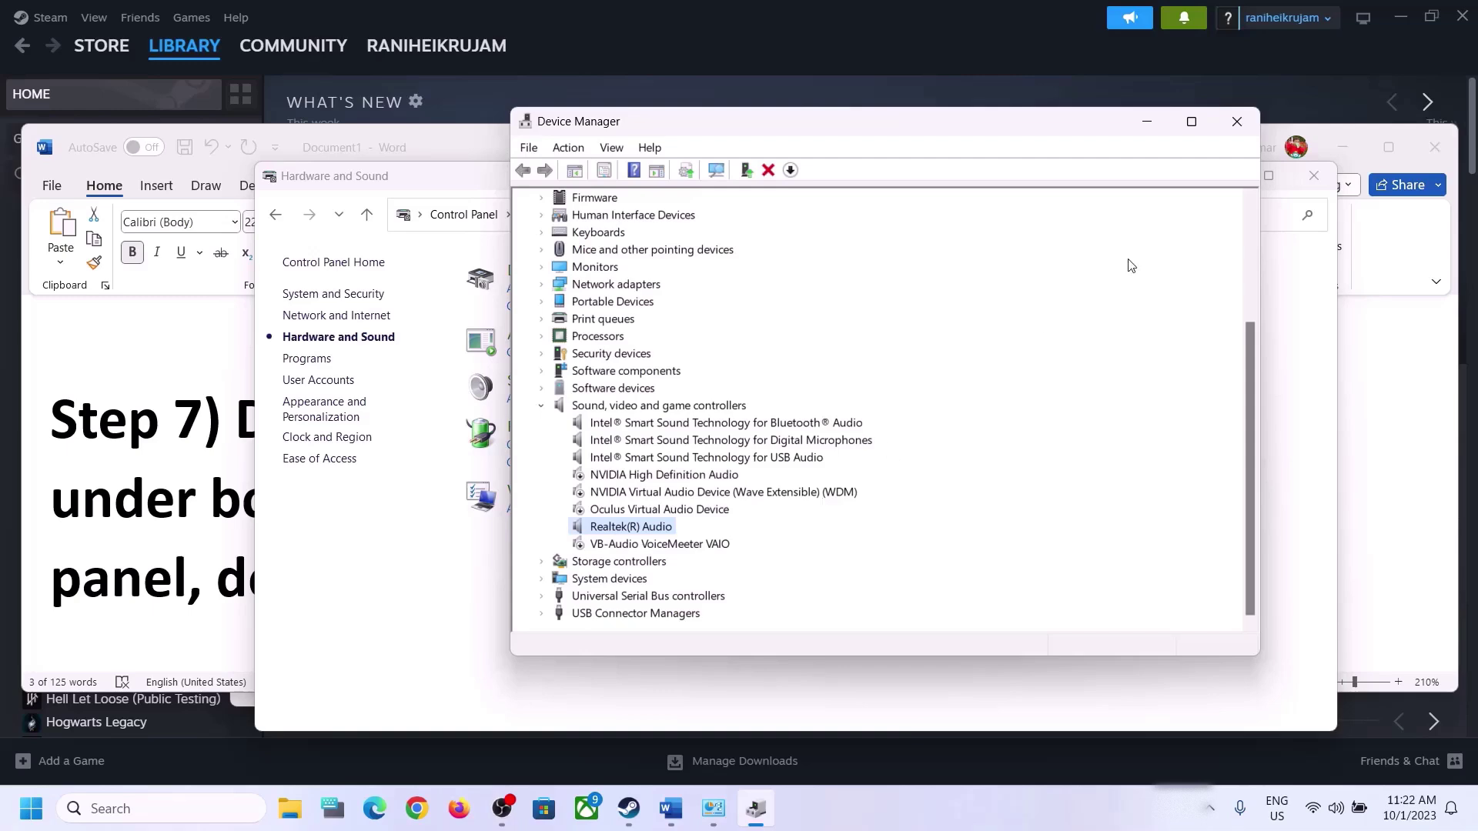
left_click(1237, 122)
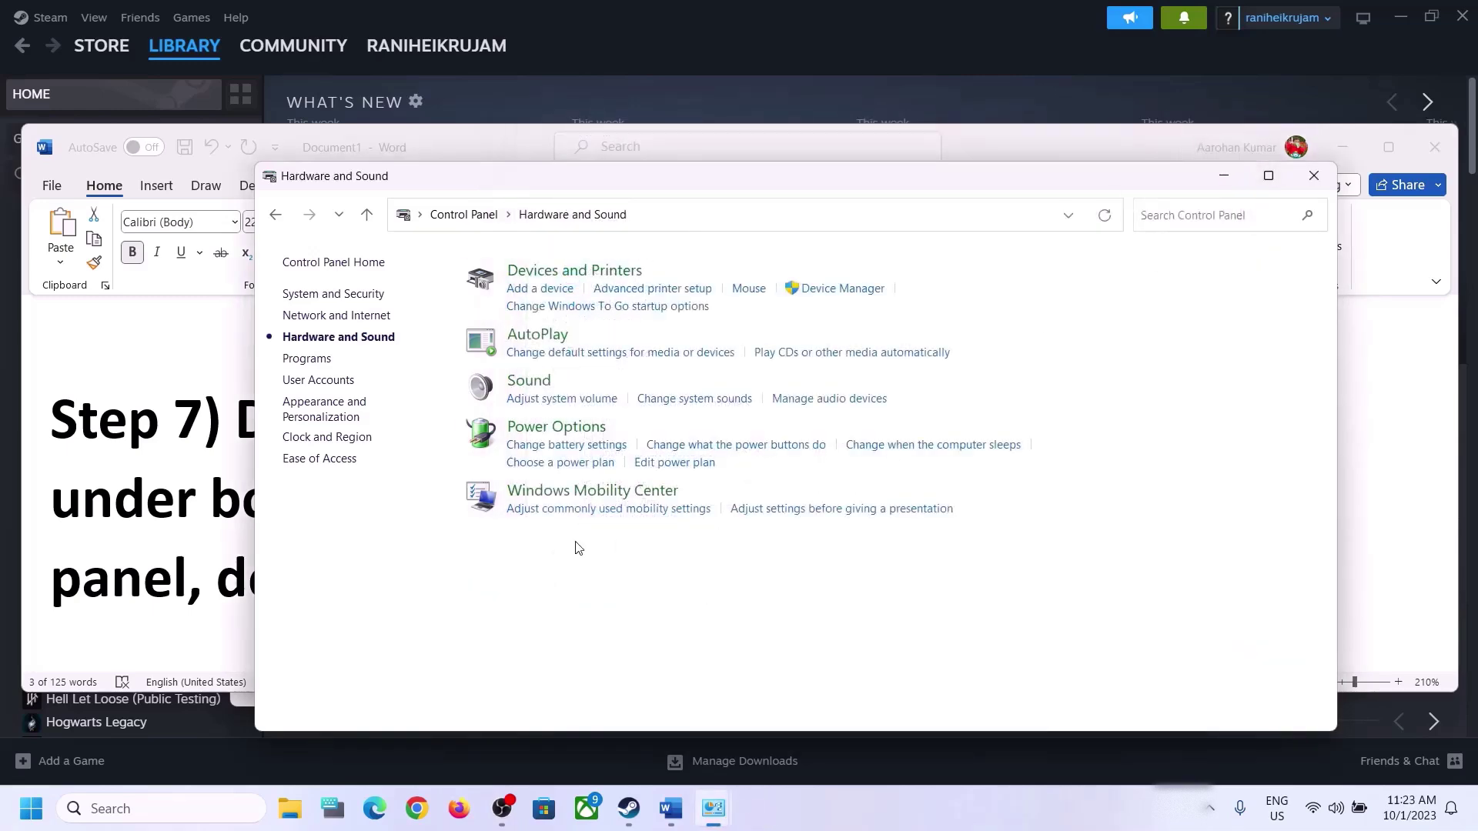
left_click(120, 517)
scroll(574, 547, "down", 3)
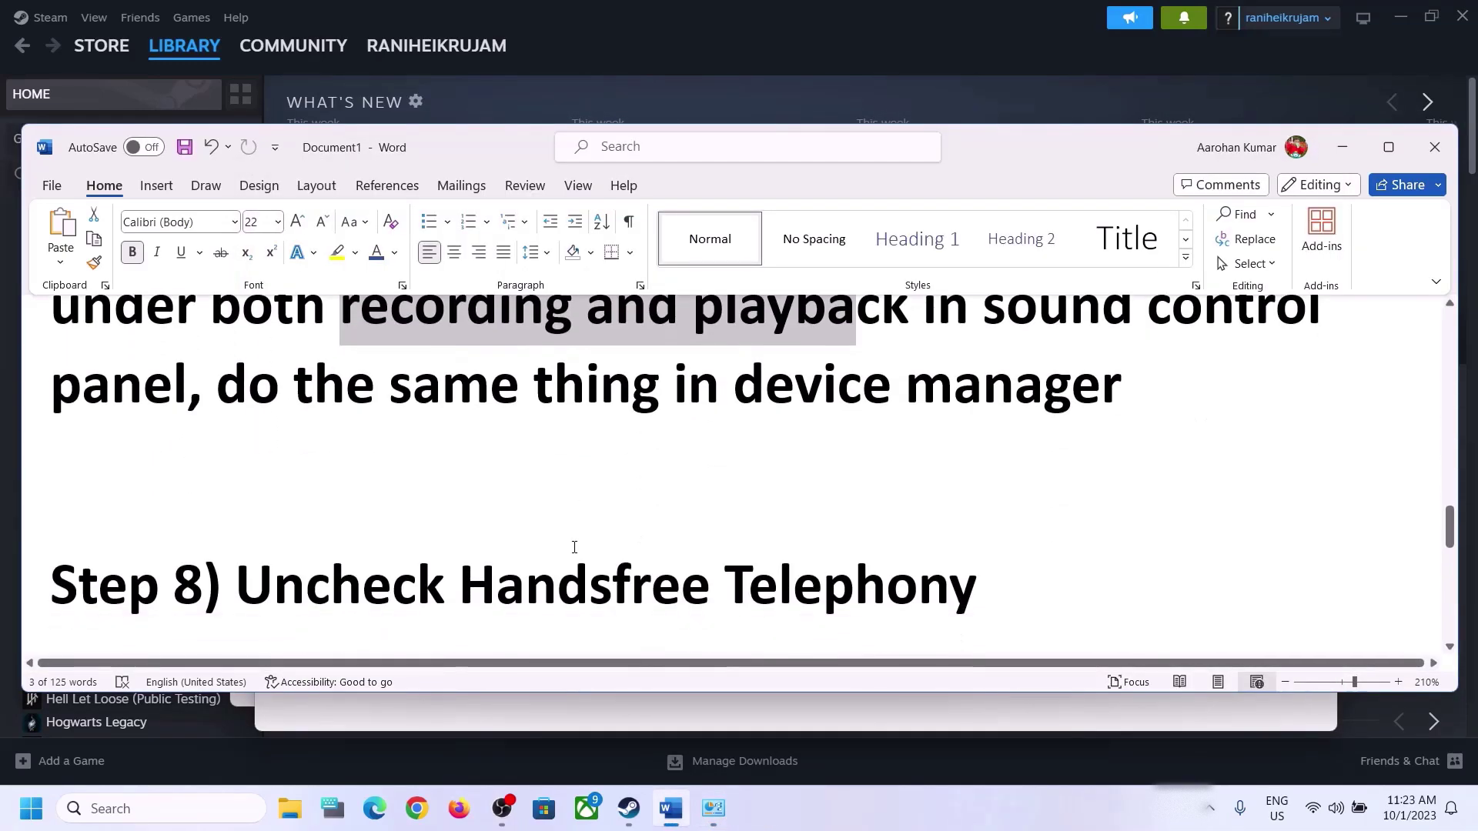
scroll(574, 546, "down", 2)
scroll(415, 462, "down", 1)
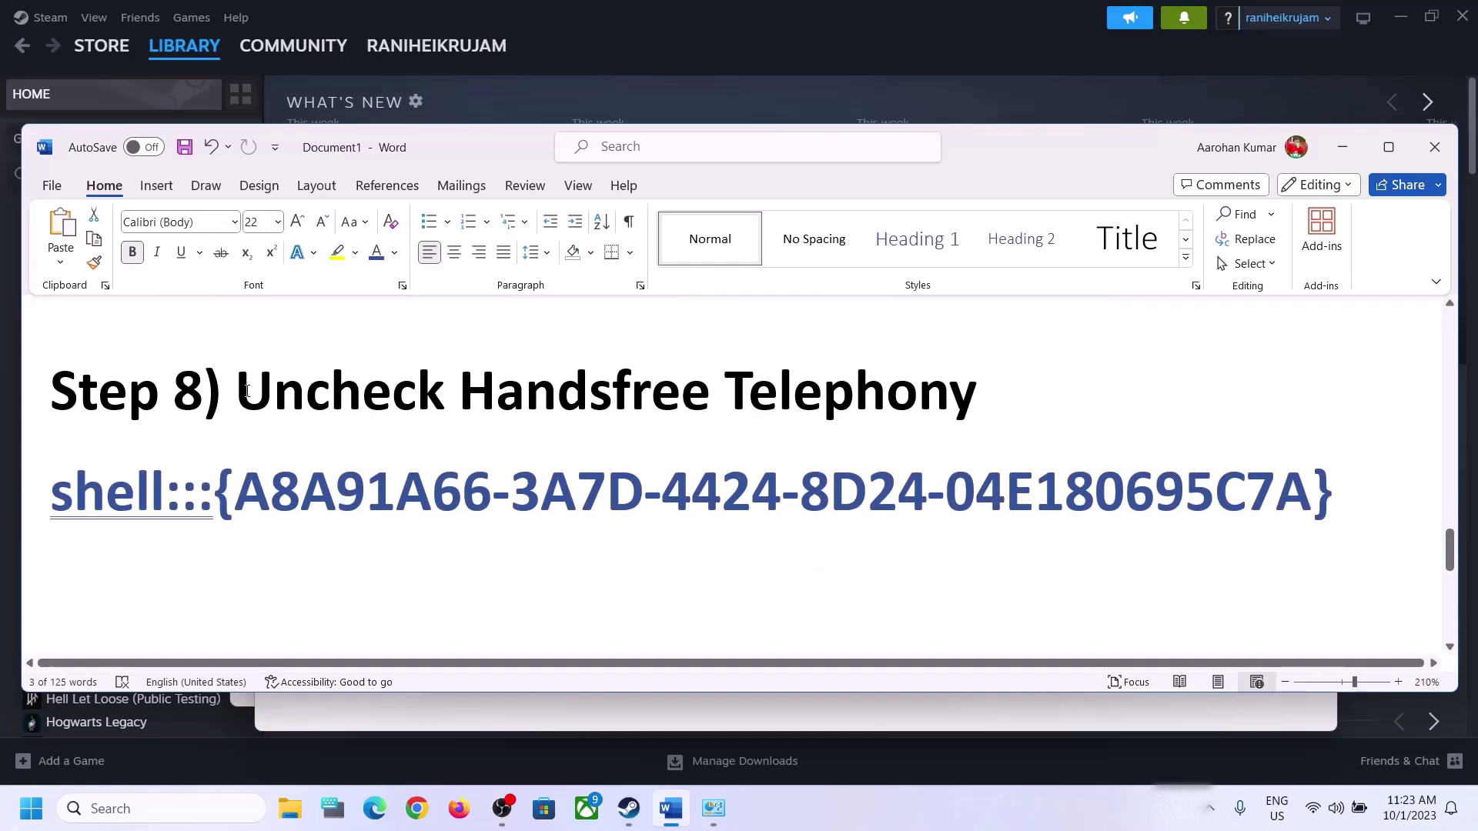
left_click_drag(245, 391, 901, 395)
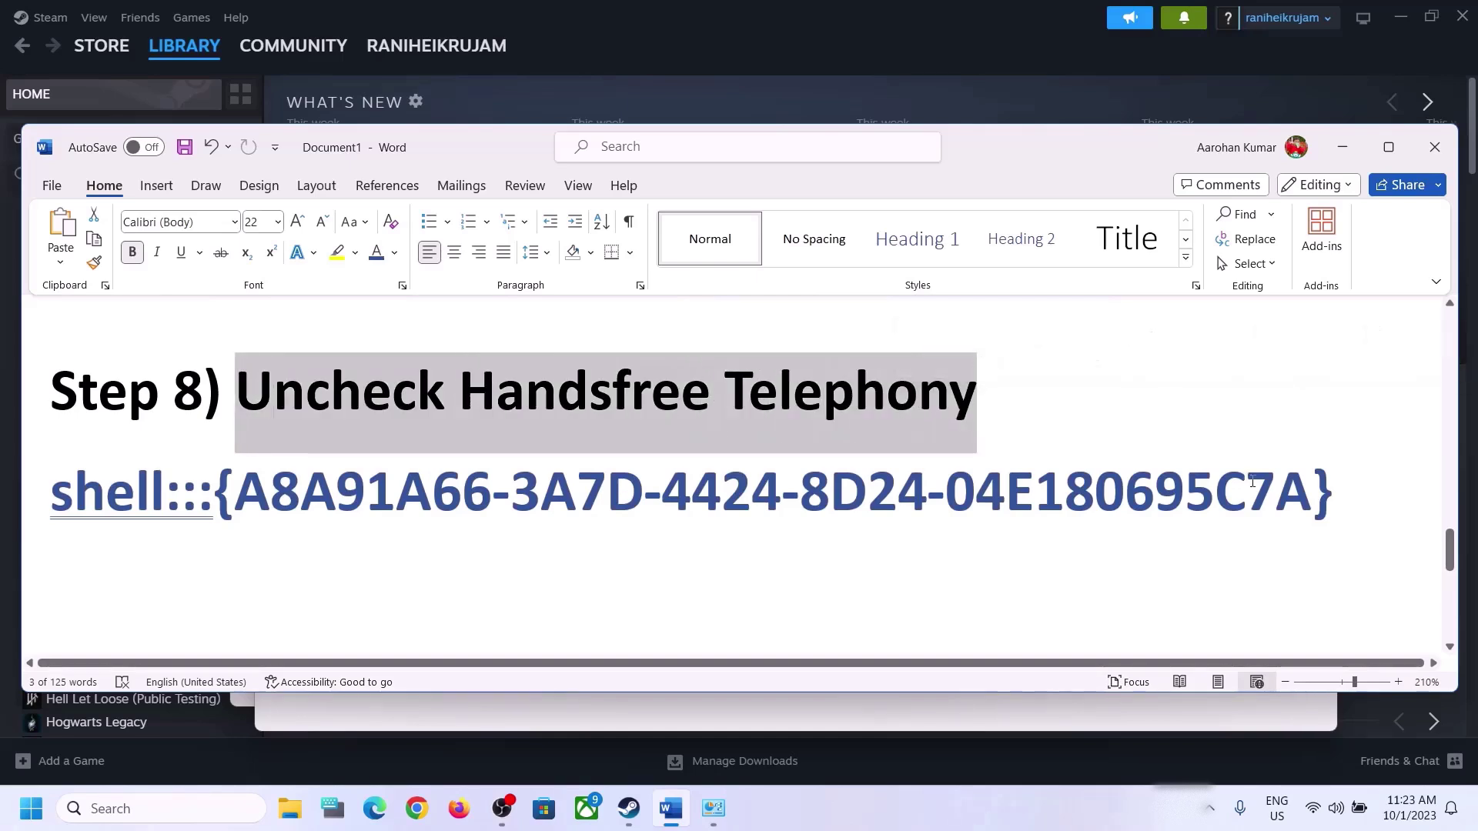
- Copy the shell:::{A8A91A66-3A7D-4424-8D24-04E180695C7A} command from Step 8 of the checklist
left_click_drag(1358, 485, 50, 493)
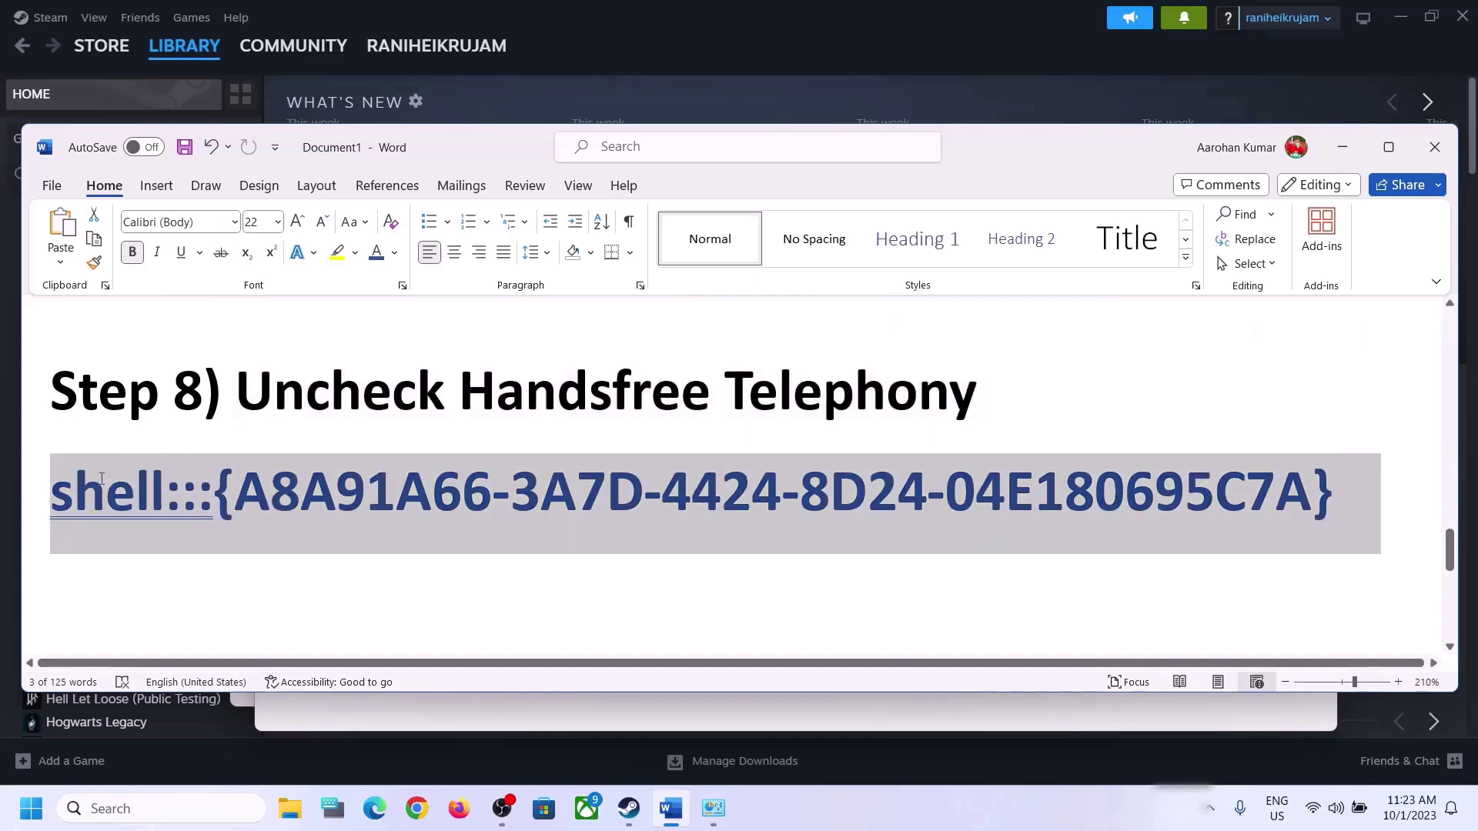
right_click(141, 499)
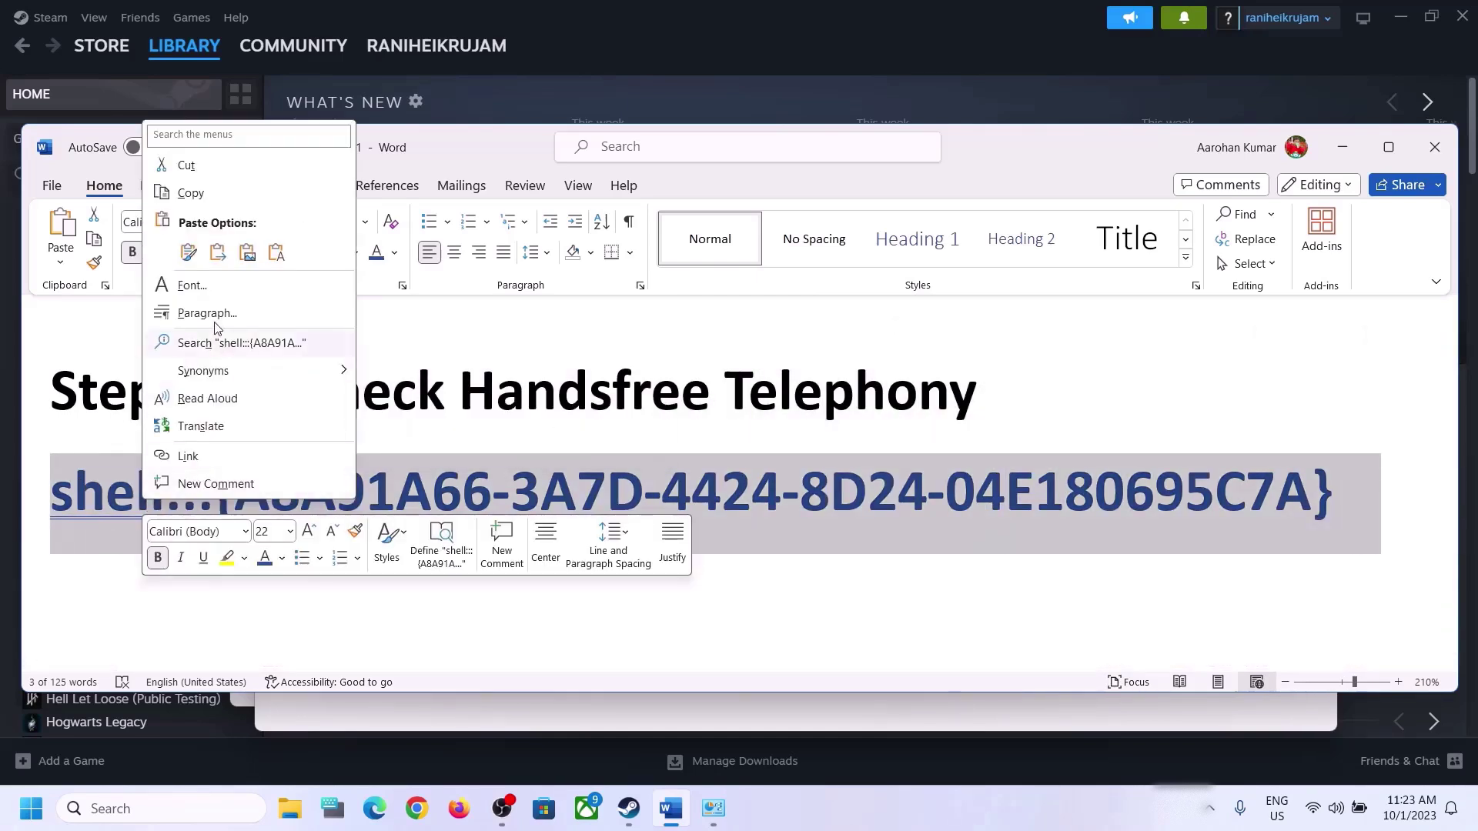
left_click(197, 193)
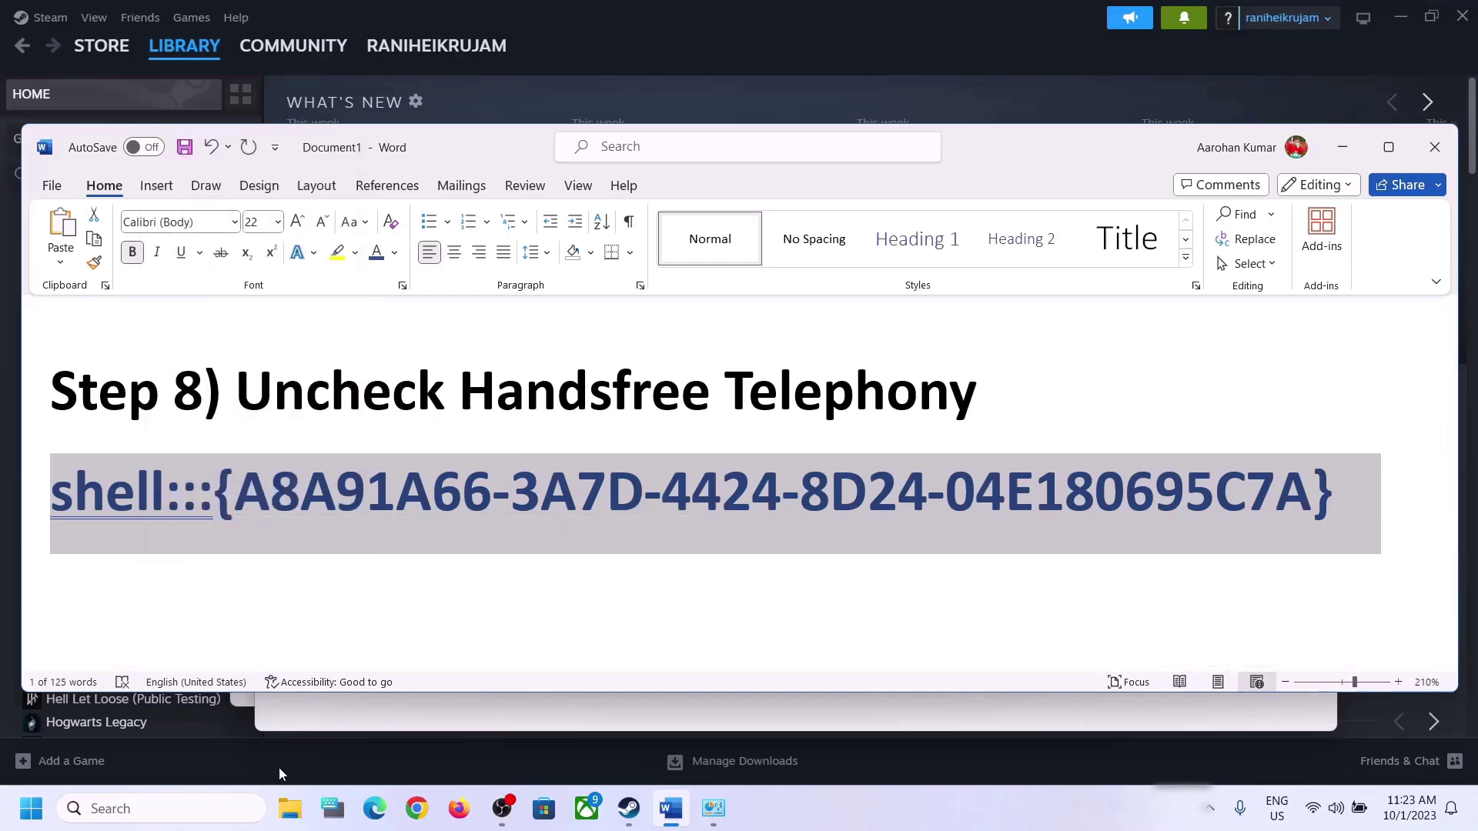
- Open Devices and Printers by running shell:::{A8A91A66-3A7D-4424-8D24-04E180695C7A} in the Run dialog
left_click(210, 806)
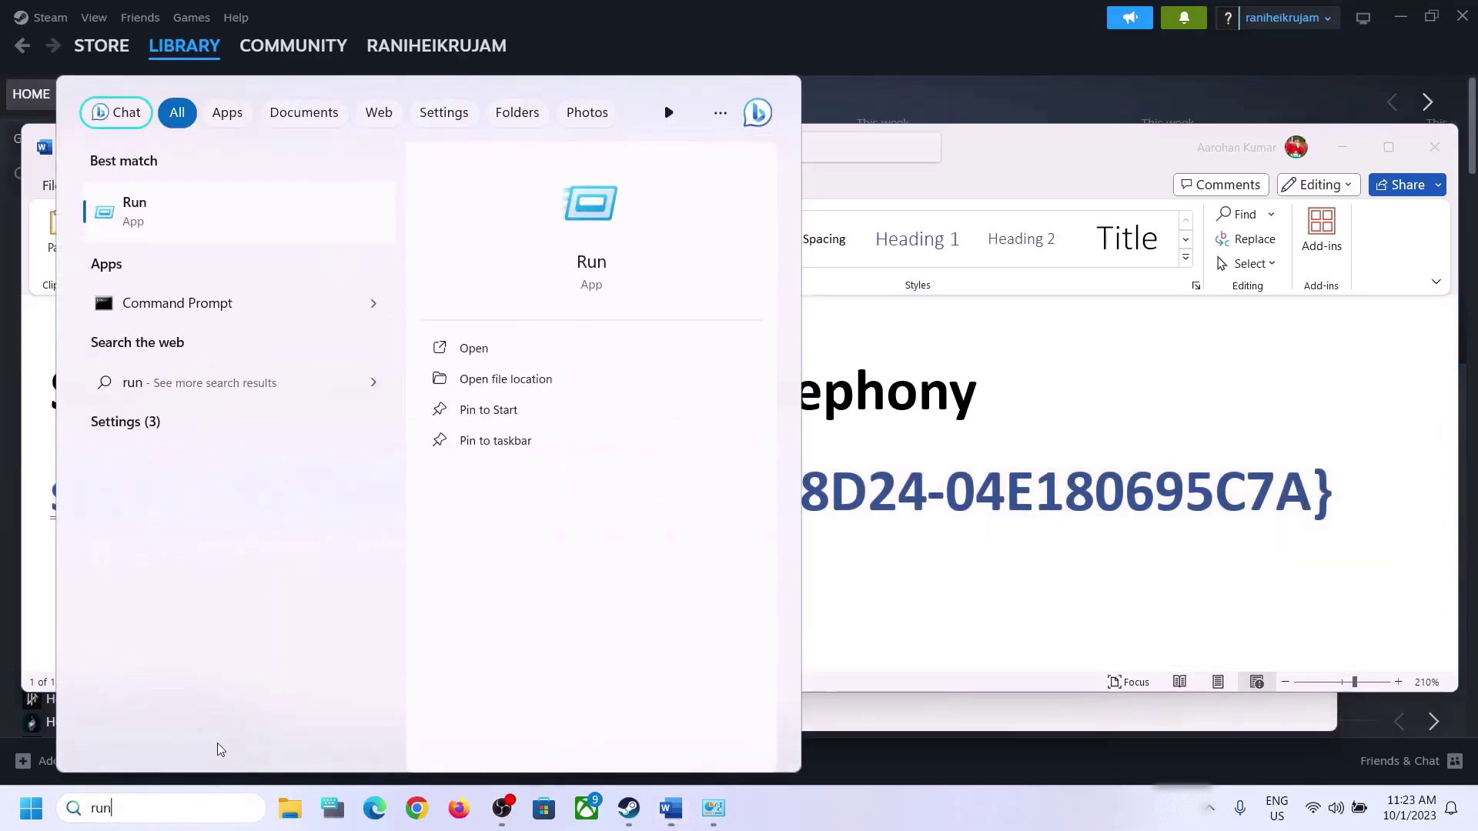
left_click(145, 217)
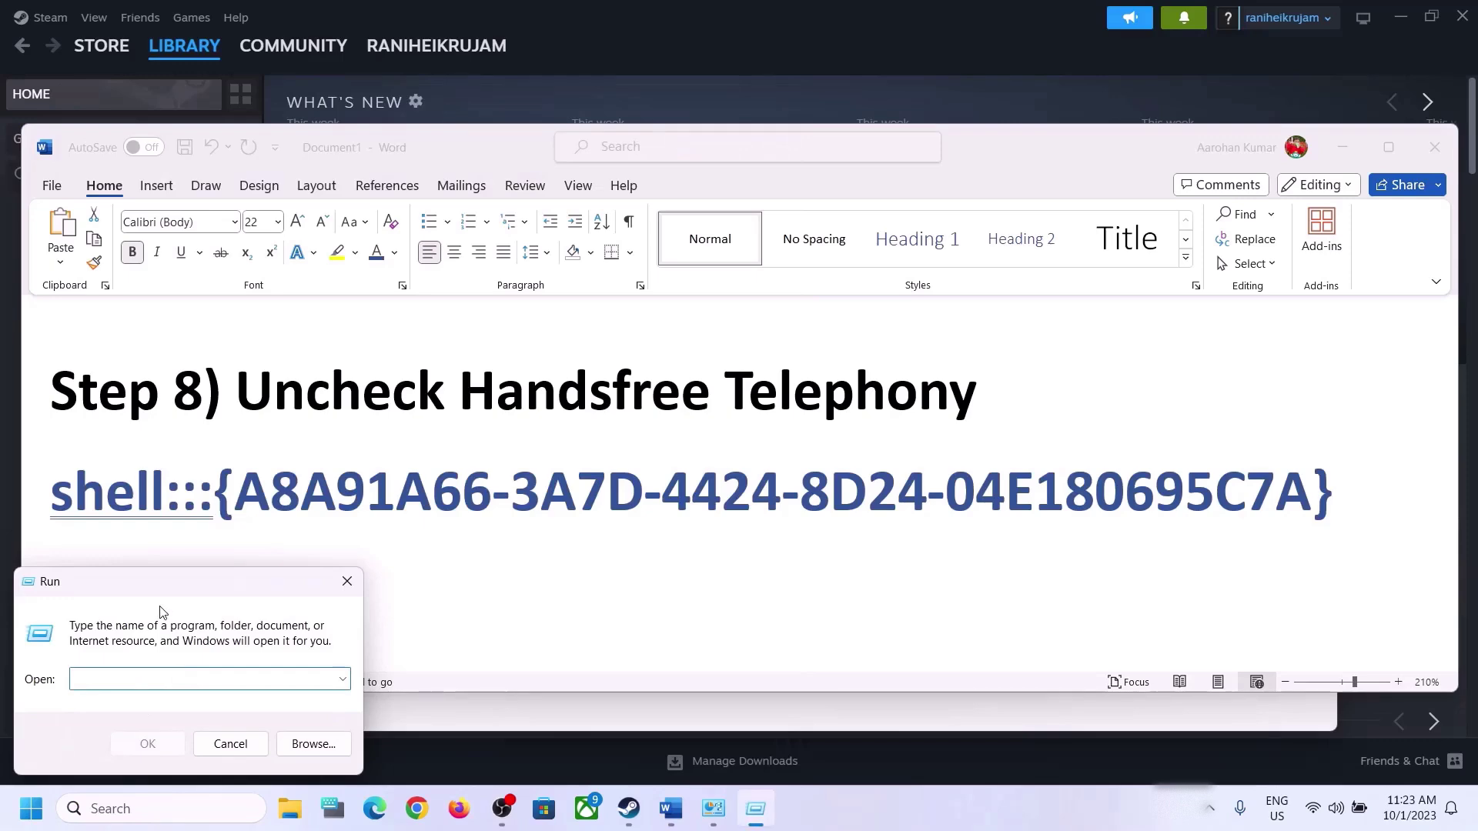
type("shell:::{A8A91A66-3A7D-4424-8D24-04E180695C7A}")
left_click(165, 745)
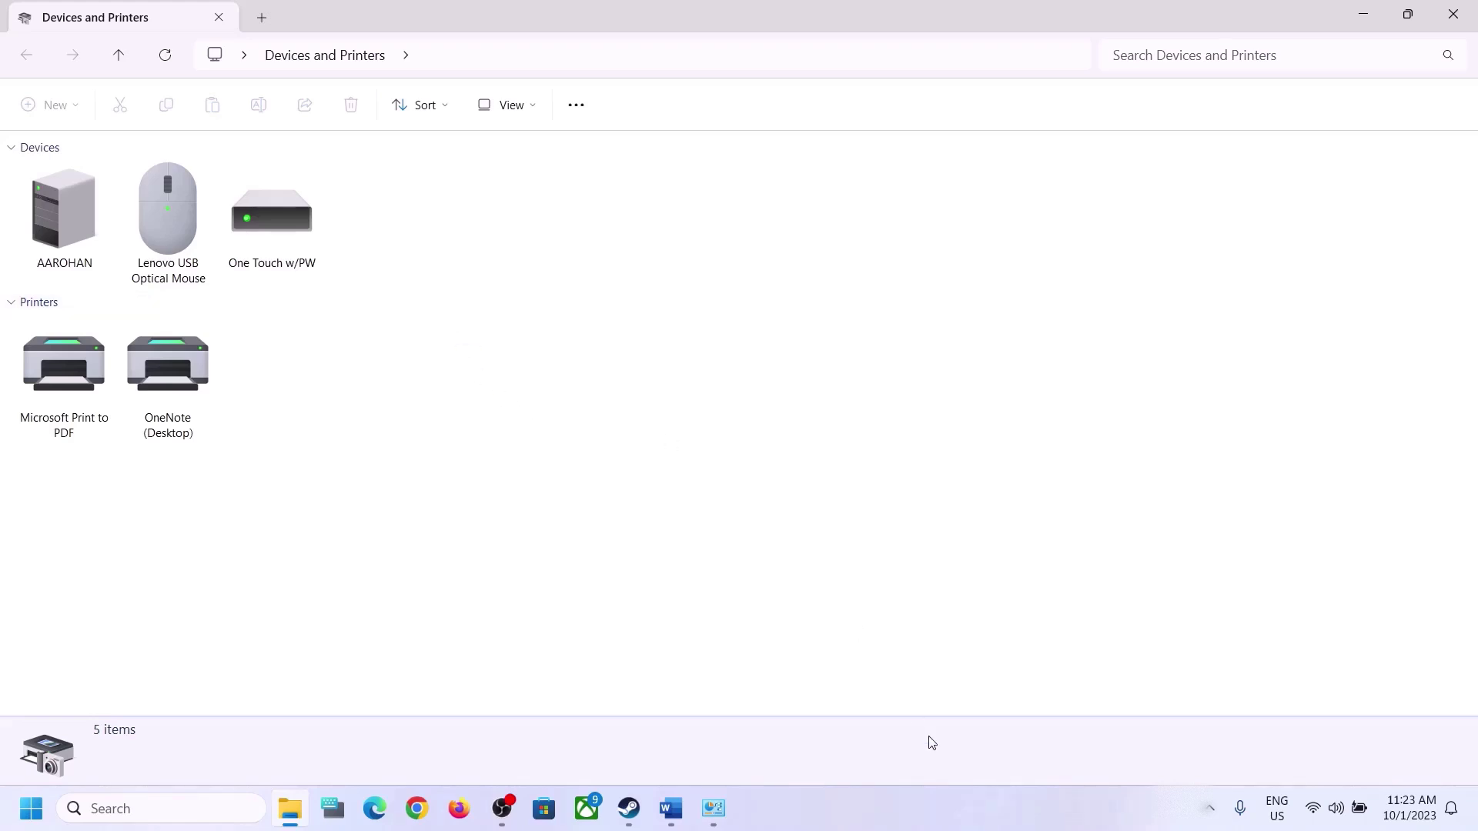
left_click(948, 812)
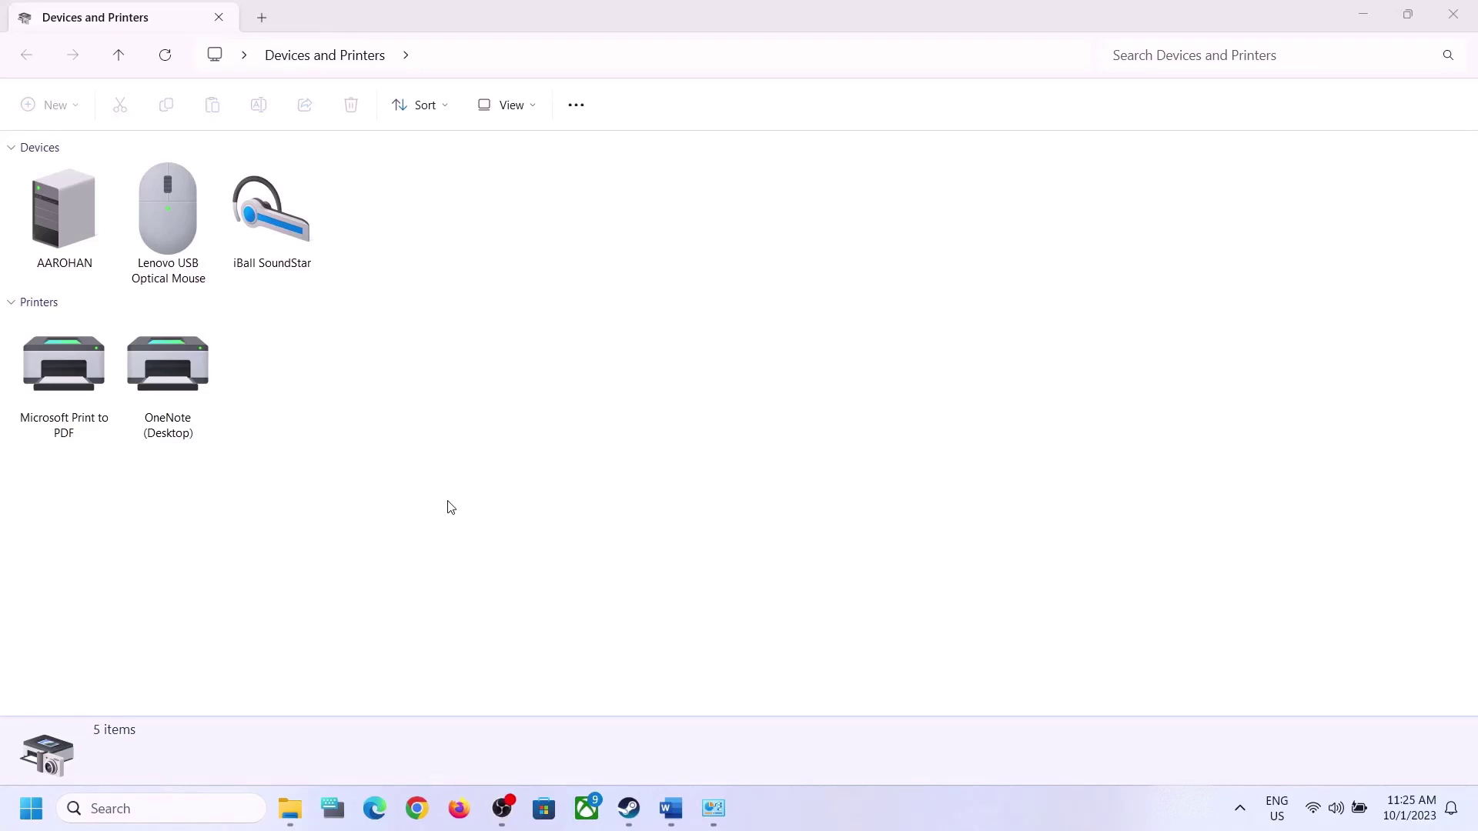
- Open the iBall SoundStar headset's properties at its Bluetooth services and check them against Step 8 of the checklist
right_click(278, 228)
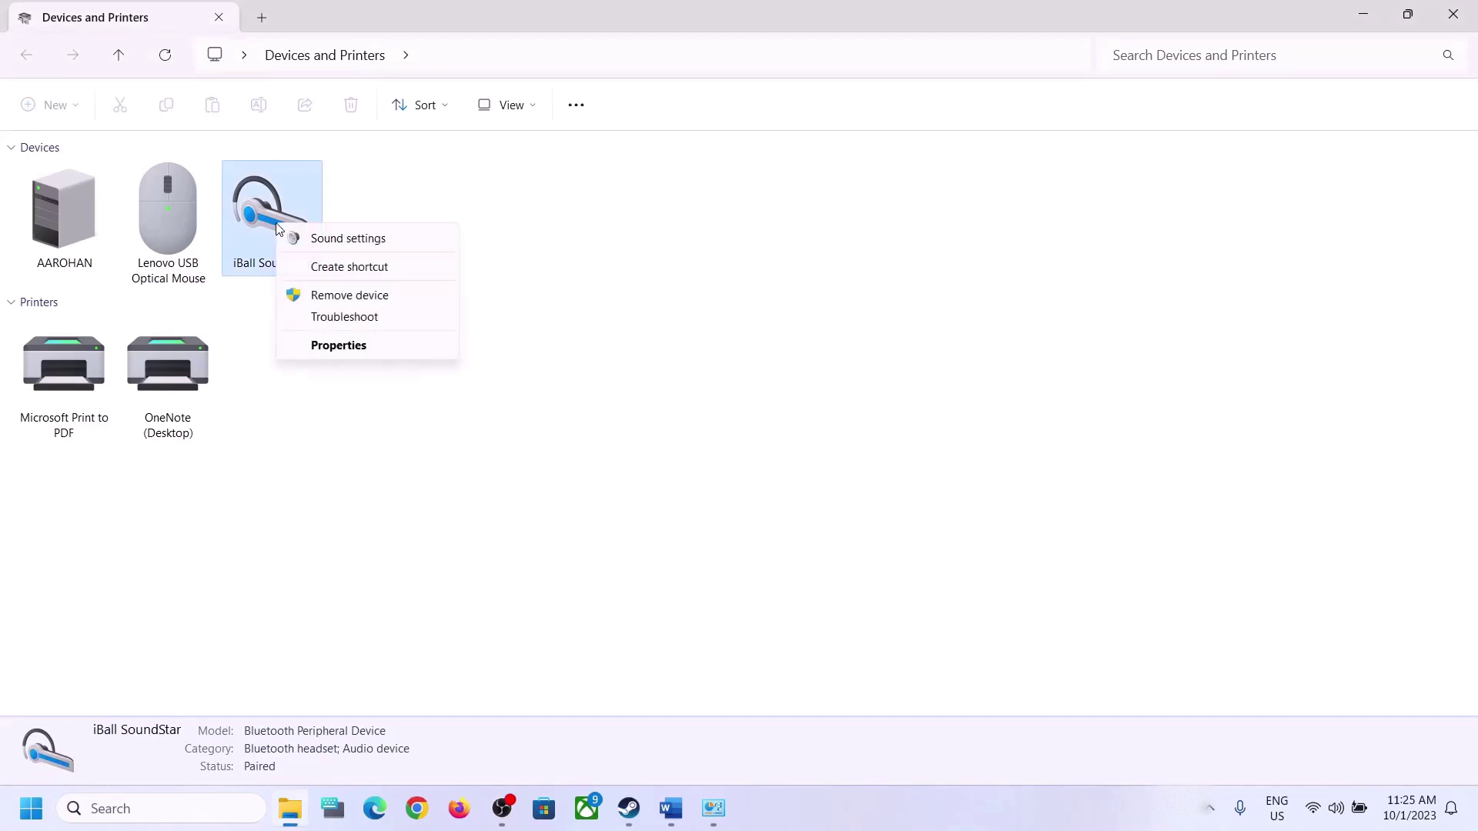
left_click(350, 345)
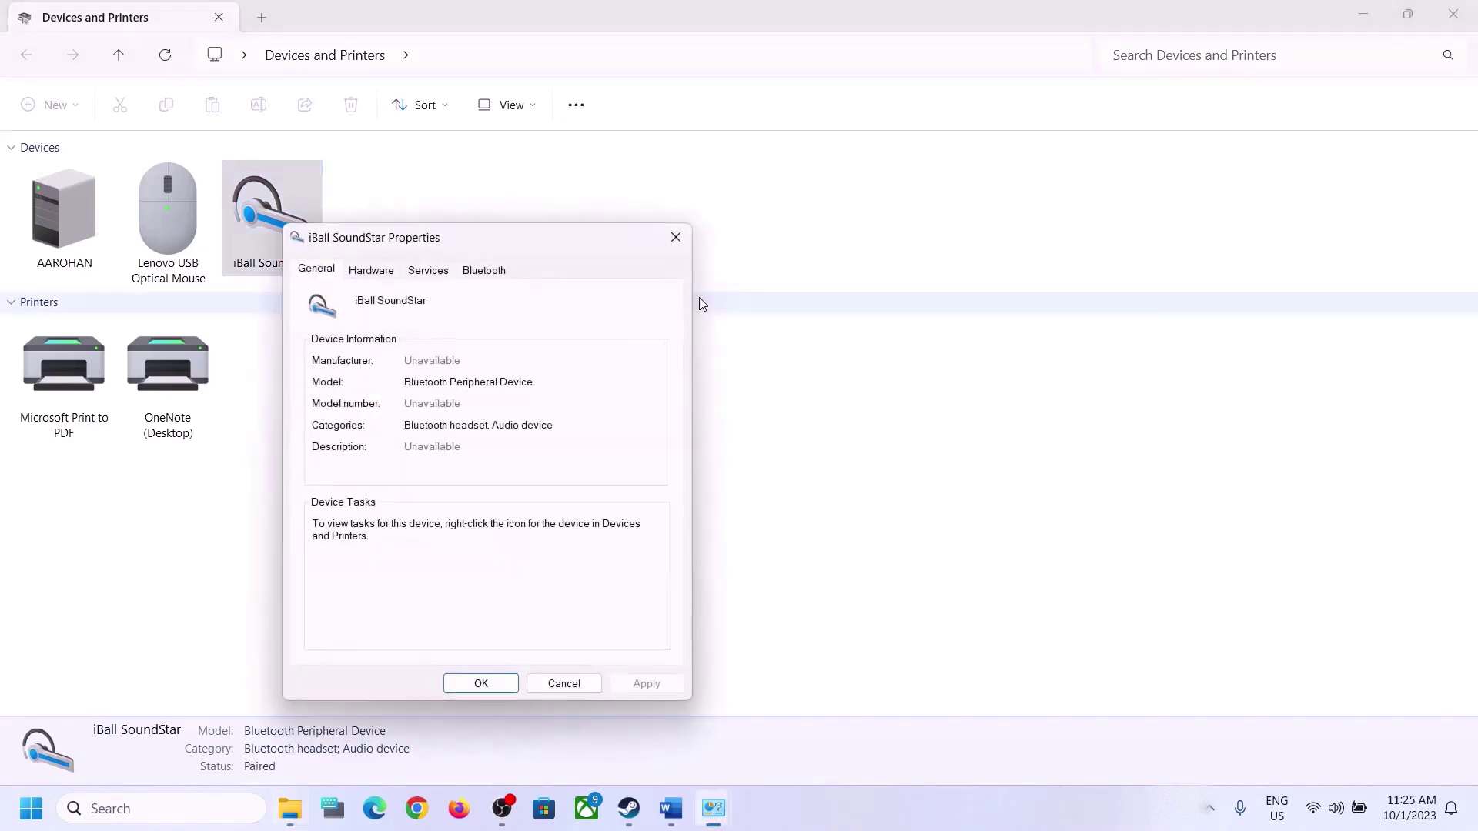
left_click_drag(542, 249, 779, 241)
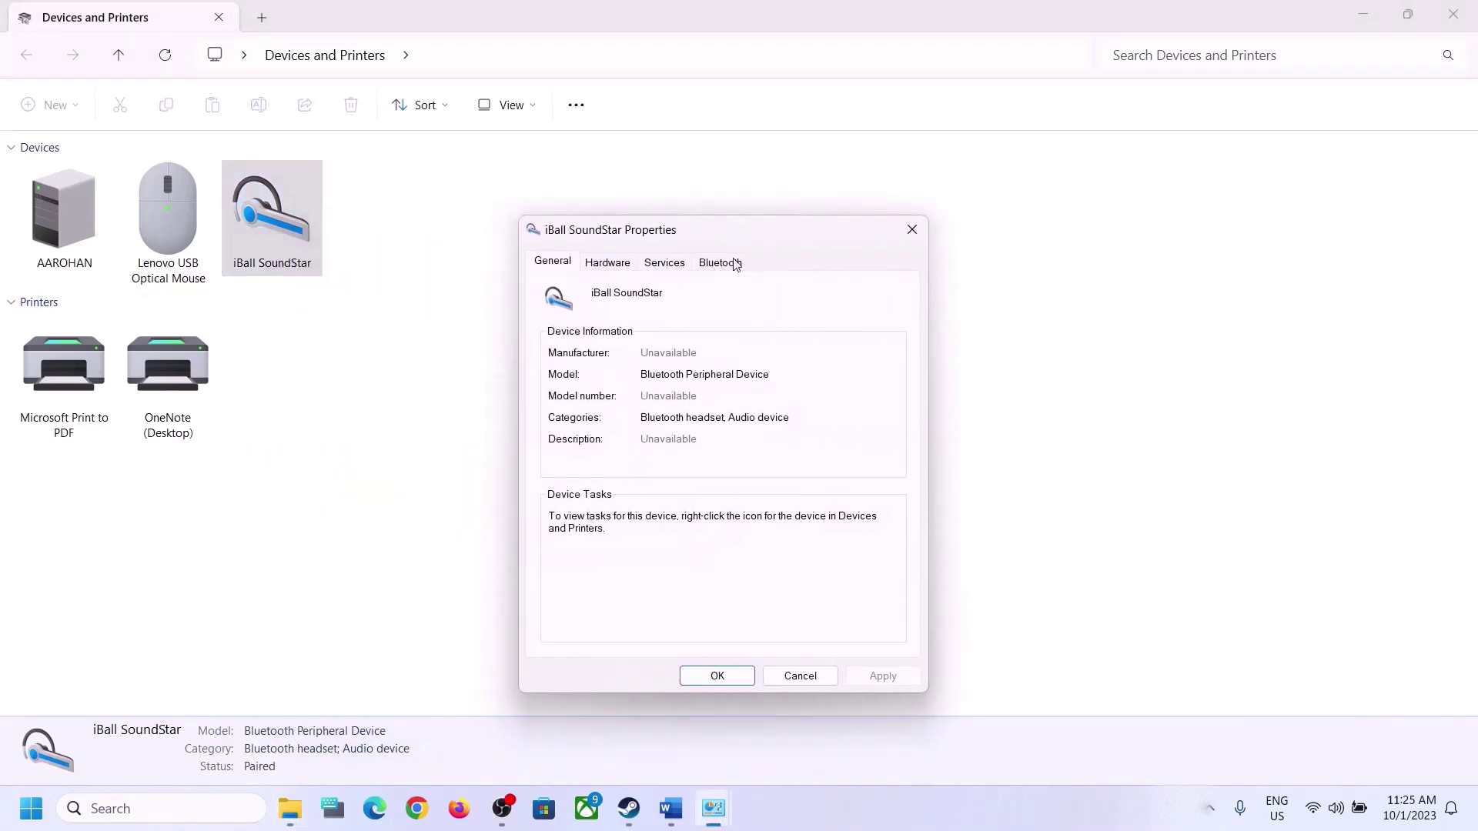
left_click(668, 271)
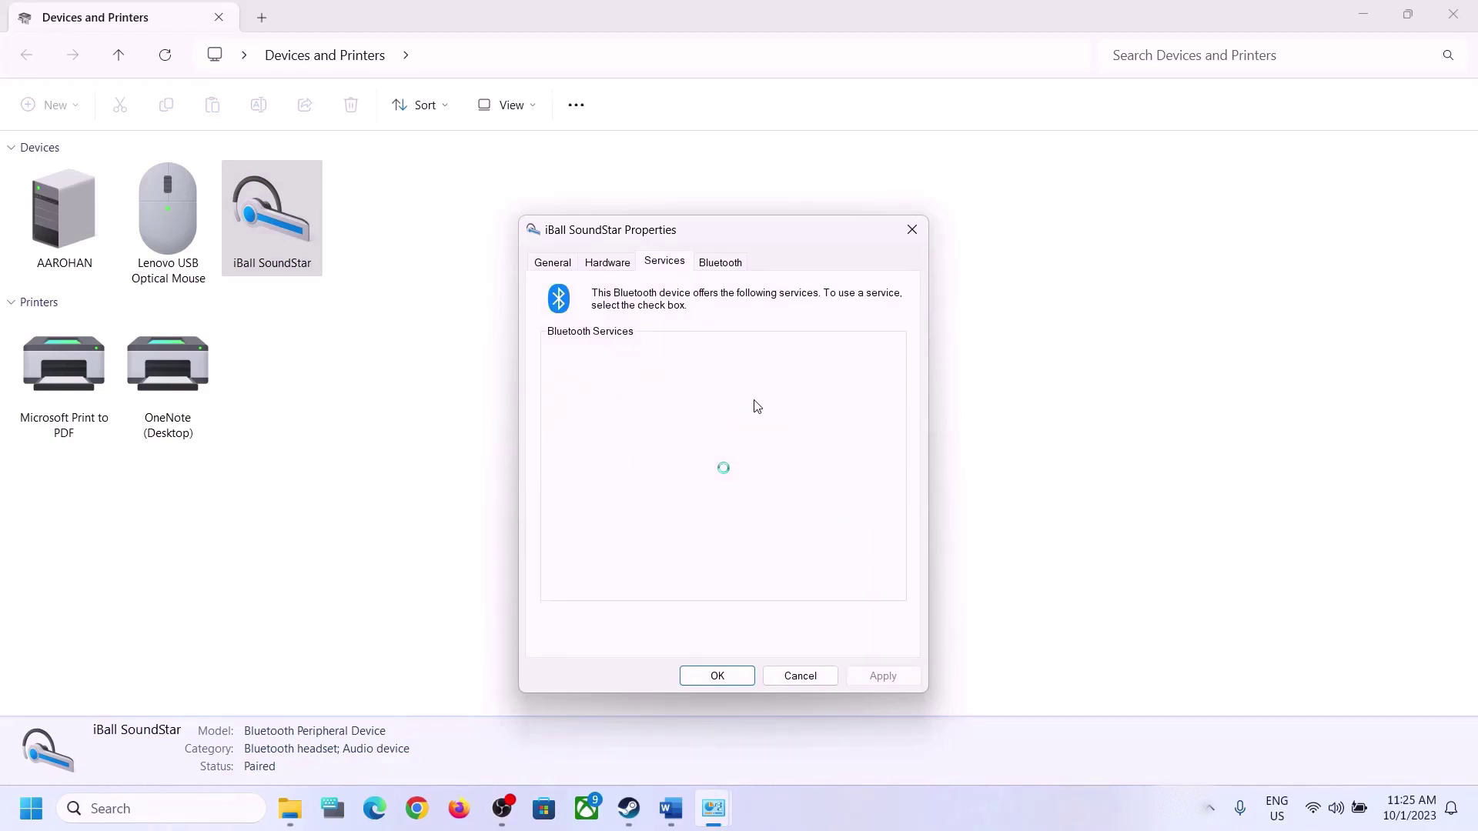
left_click(678, 807)
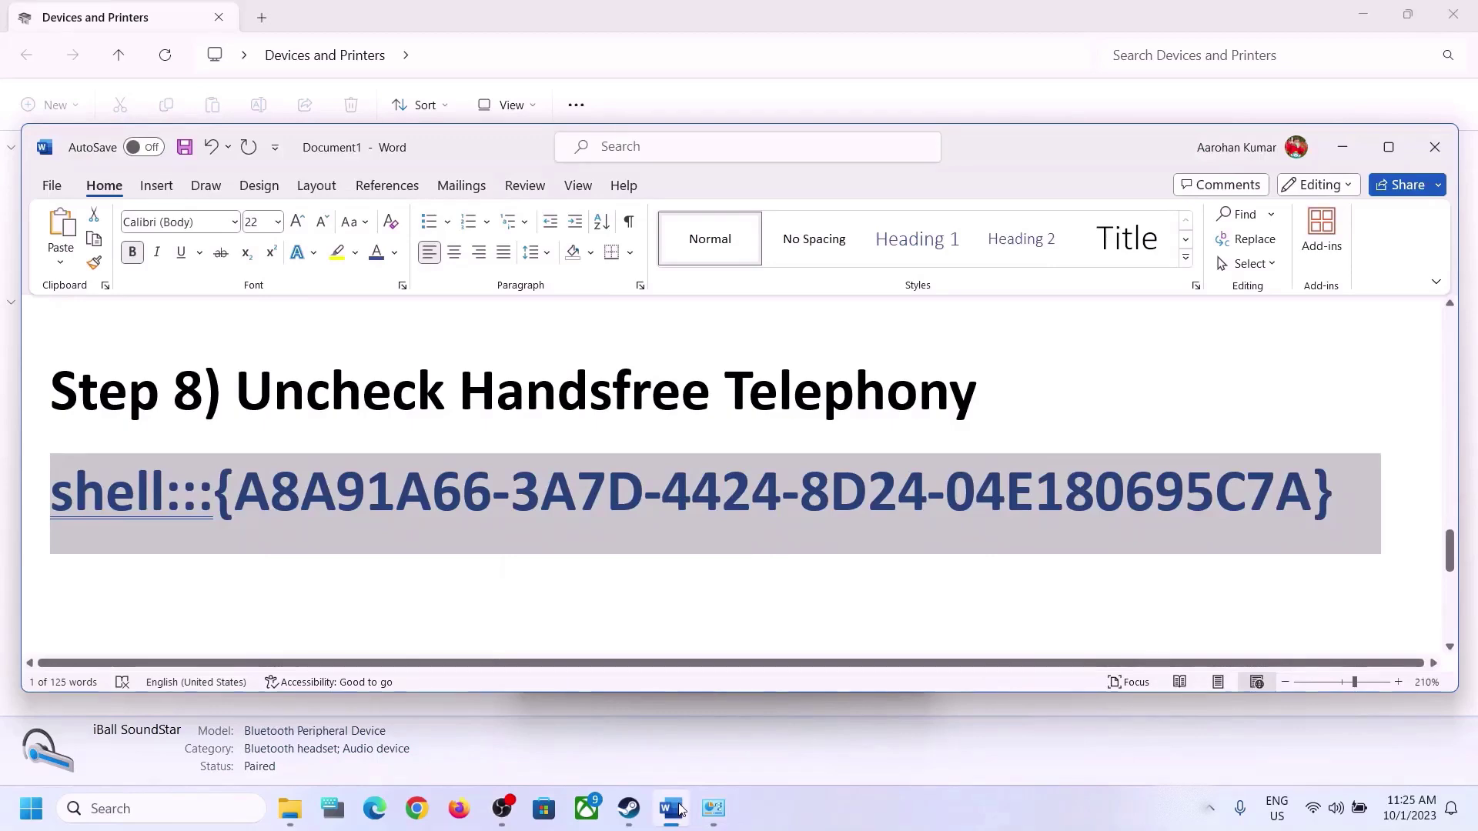
left_click(678, 808)
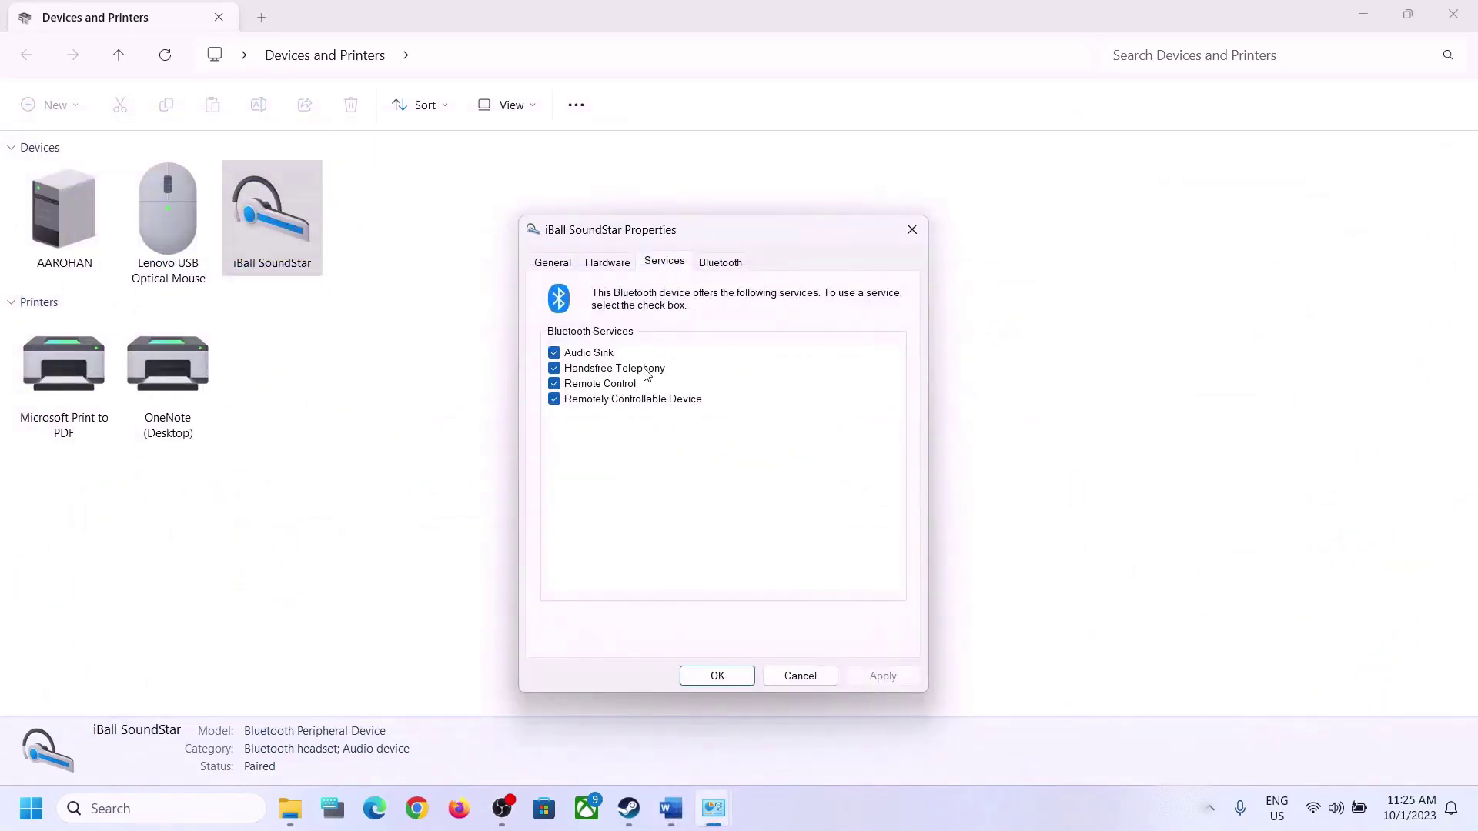
- Turn off the Handsfree Telephony service for the iBall SoundStar, apply the change and close its properties
left_click(554, 368)
left_click(893, 676)
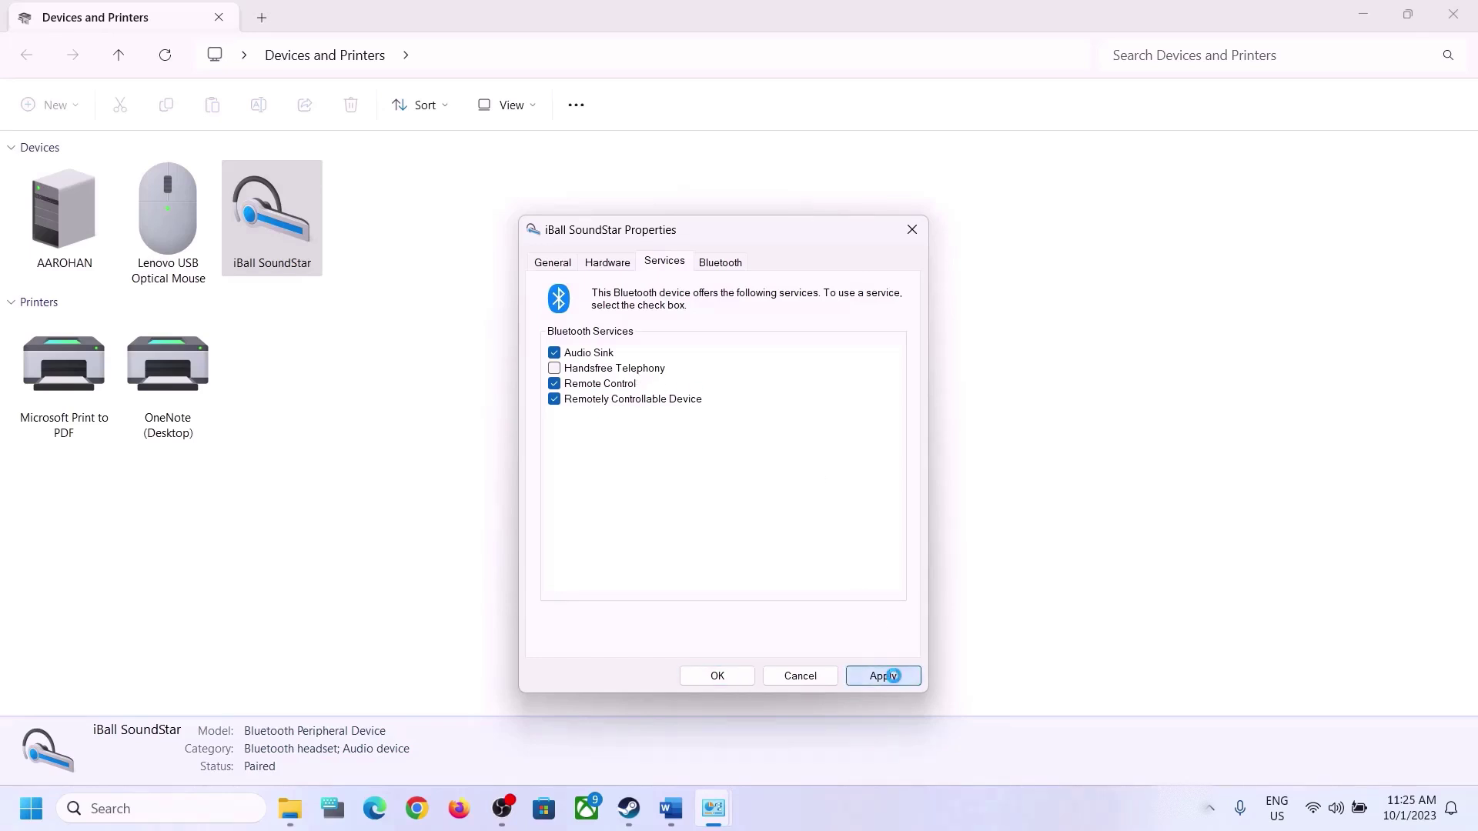
left_click(726, 679)
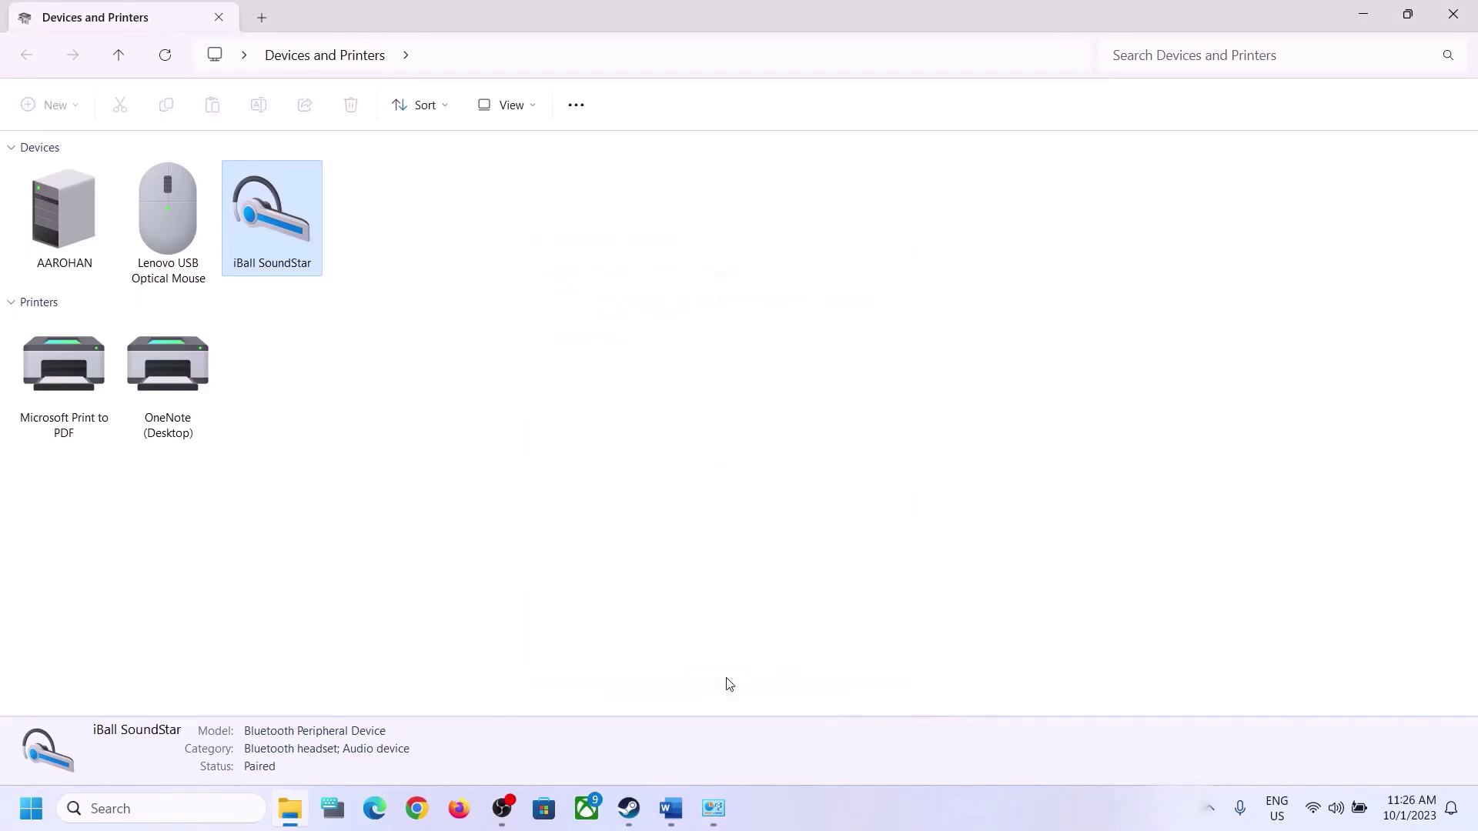
- Return to the Word checklist and read Step 9 about disconnecting or disabling microphones
left_click(673, 814)
scroll(321, 425, "down", 5)
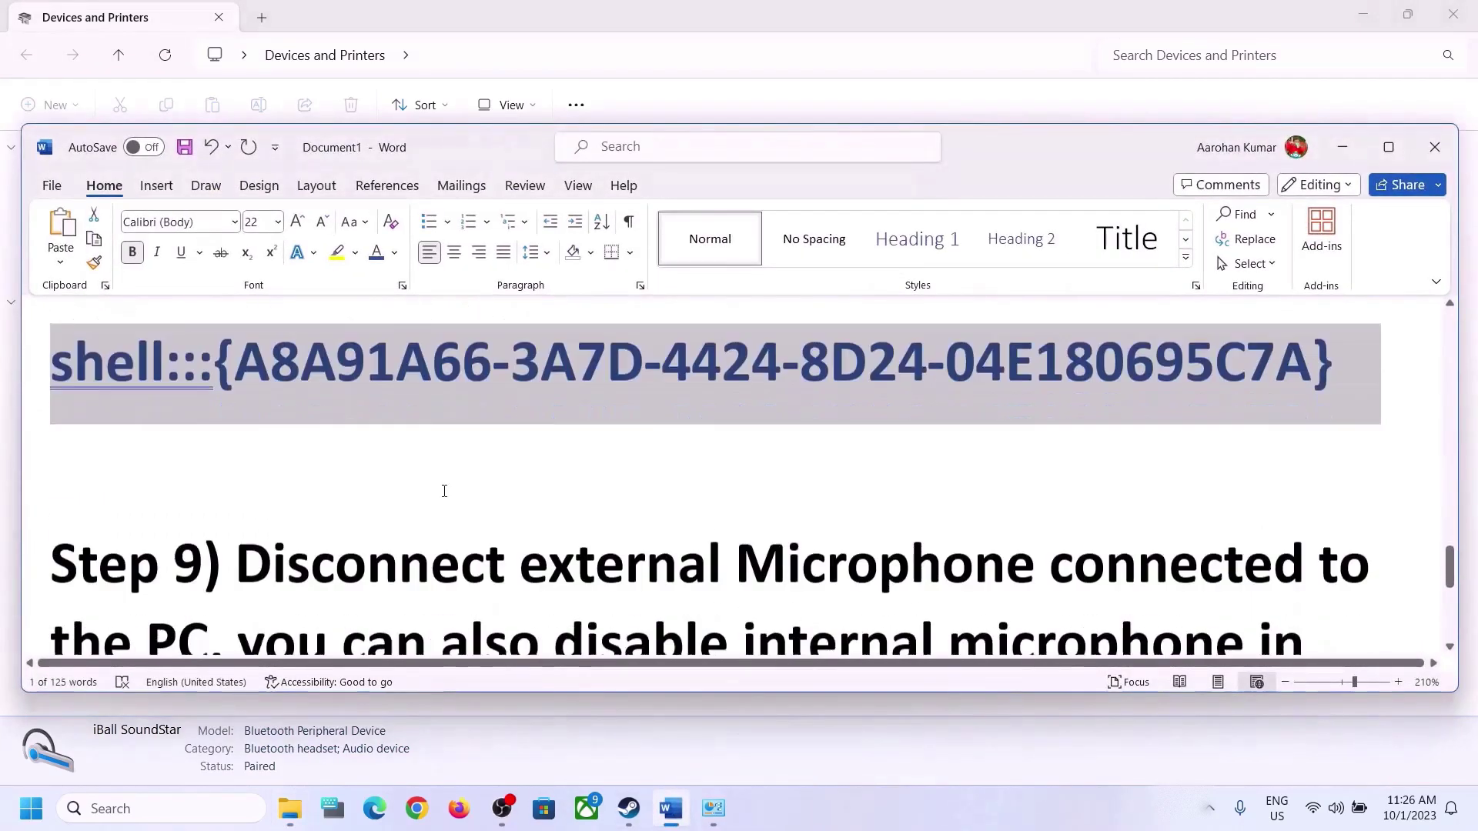
left_click_drag(321, 425, 914, 408)
left_click_drag(530, 410, 176, 487)
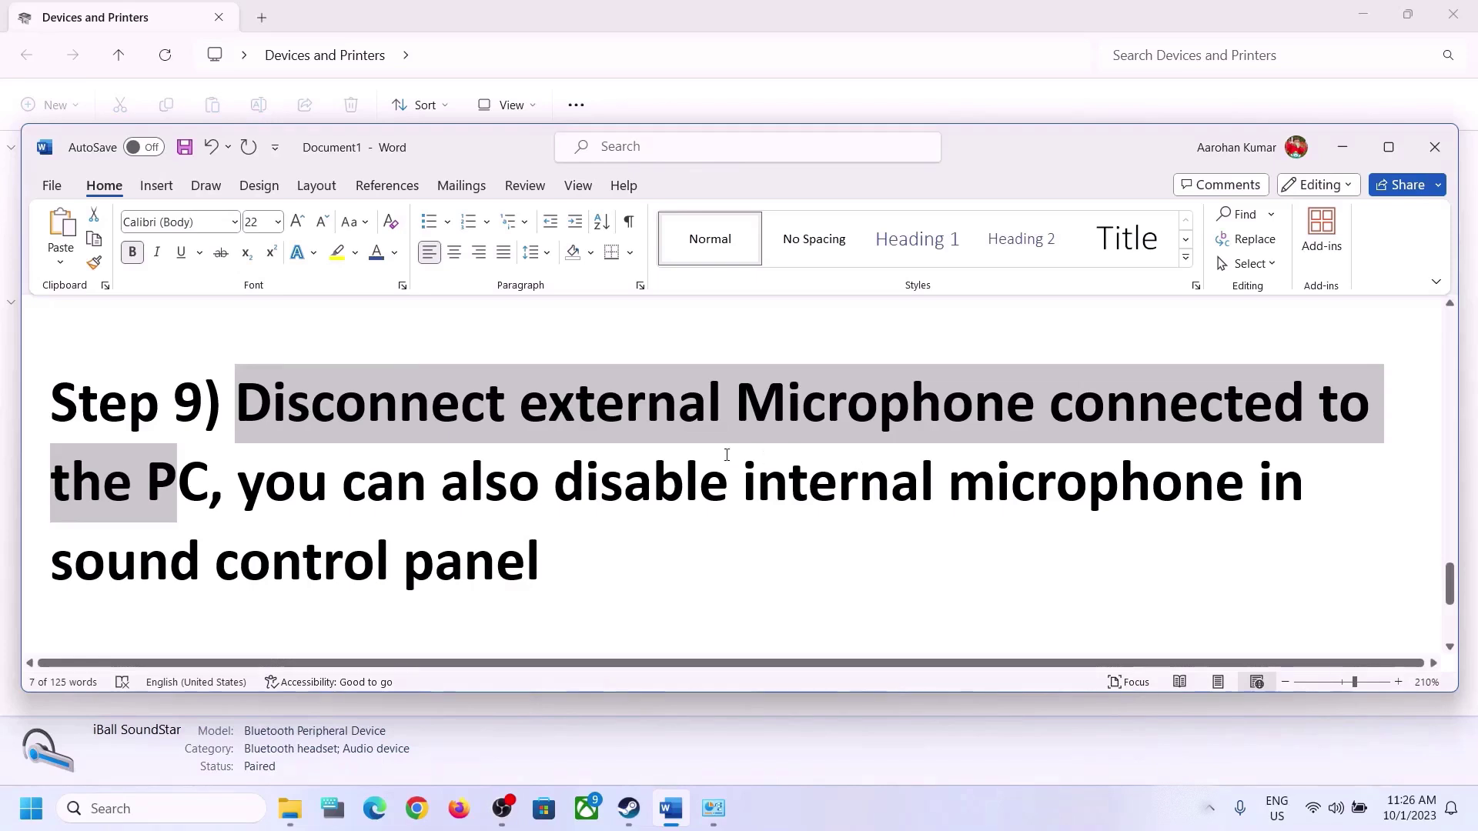
left_click_drag(562, 500, 1255, 486)
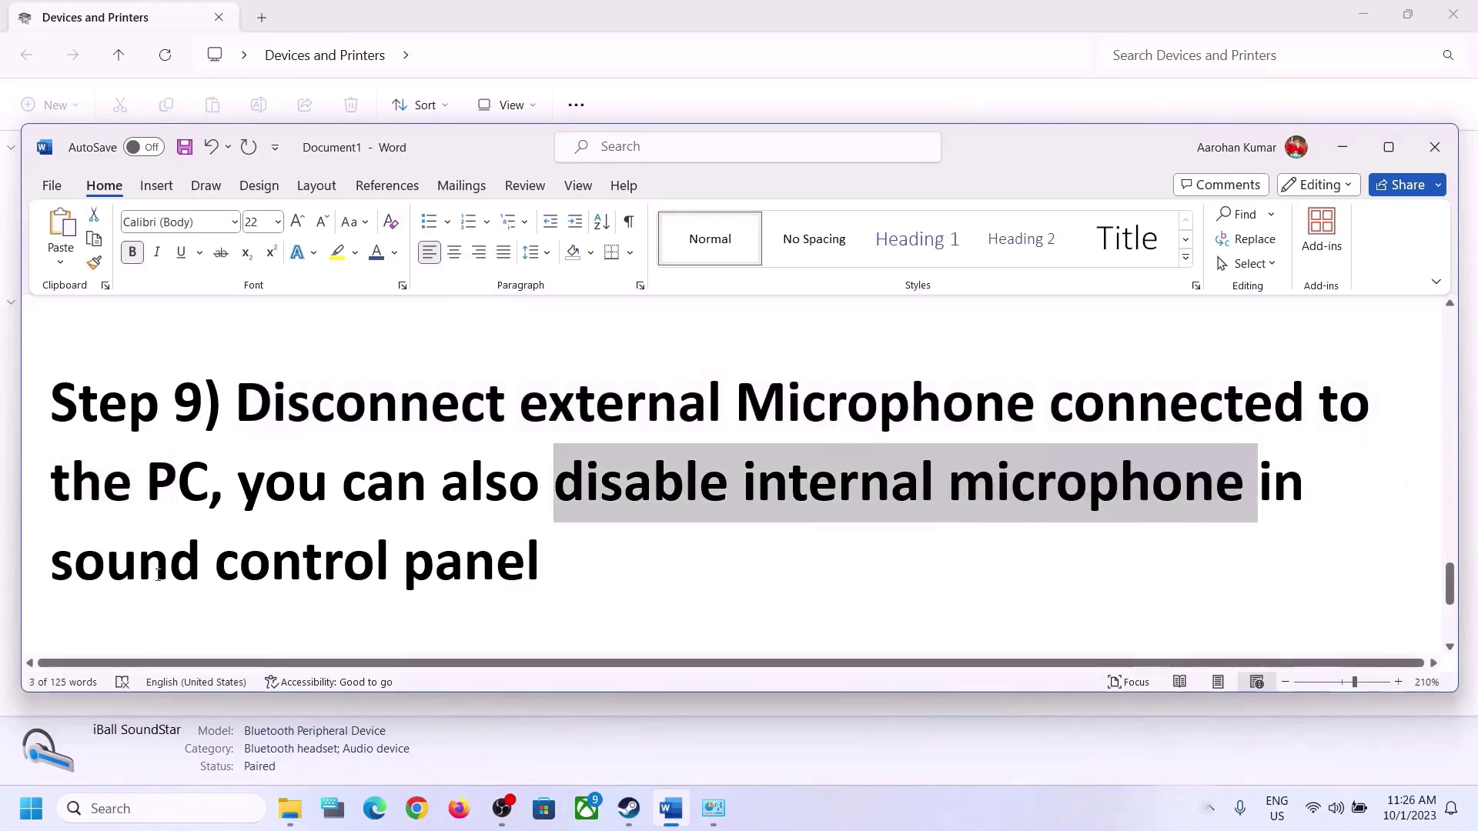
left_click_drag(53, 565, 416, 574)
left_click_drag(239, 485, 741, 487)
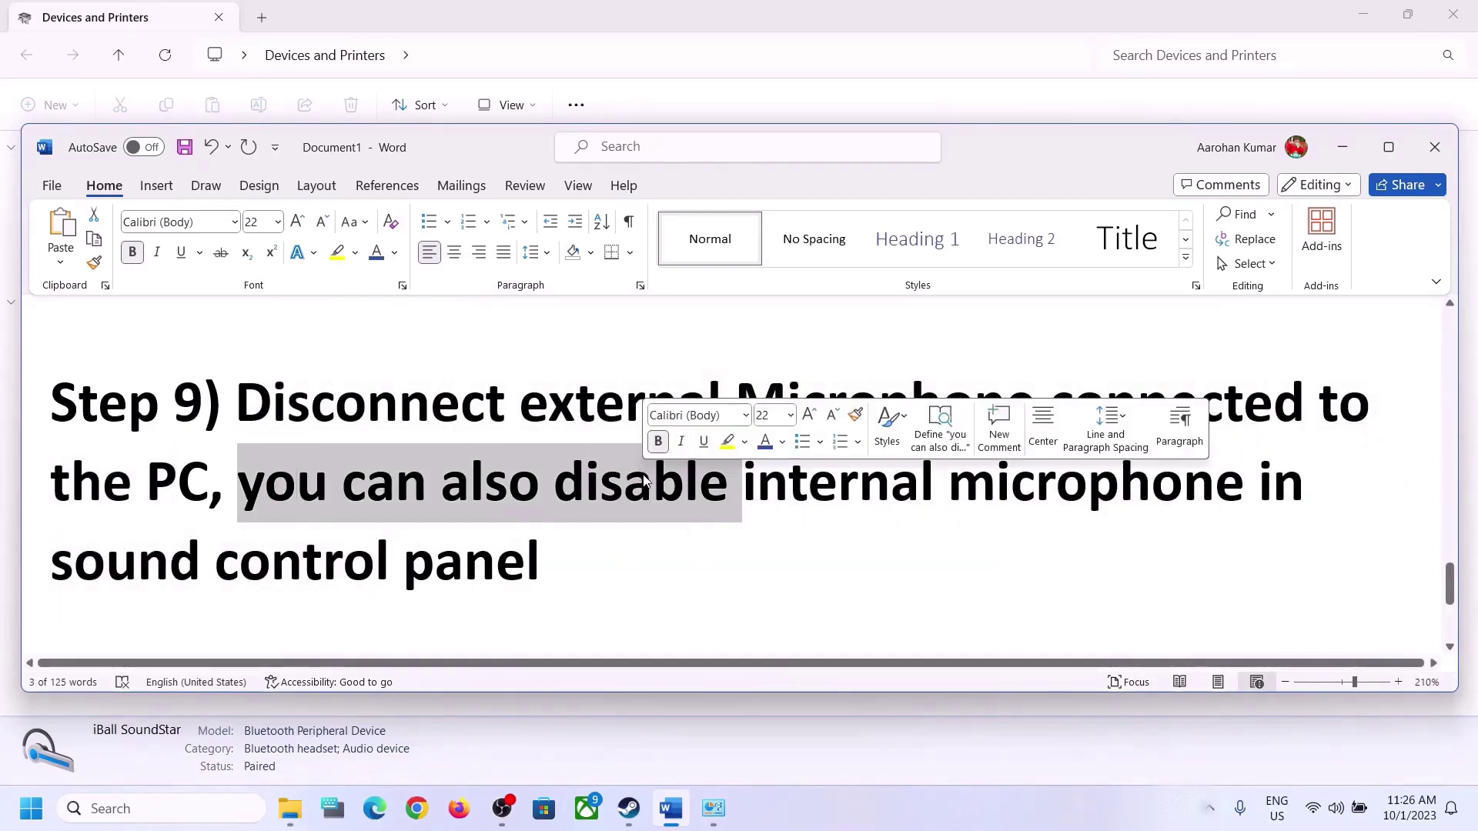
left_click(453, 546)
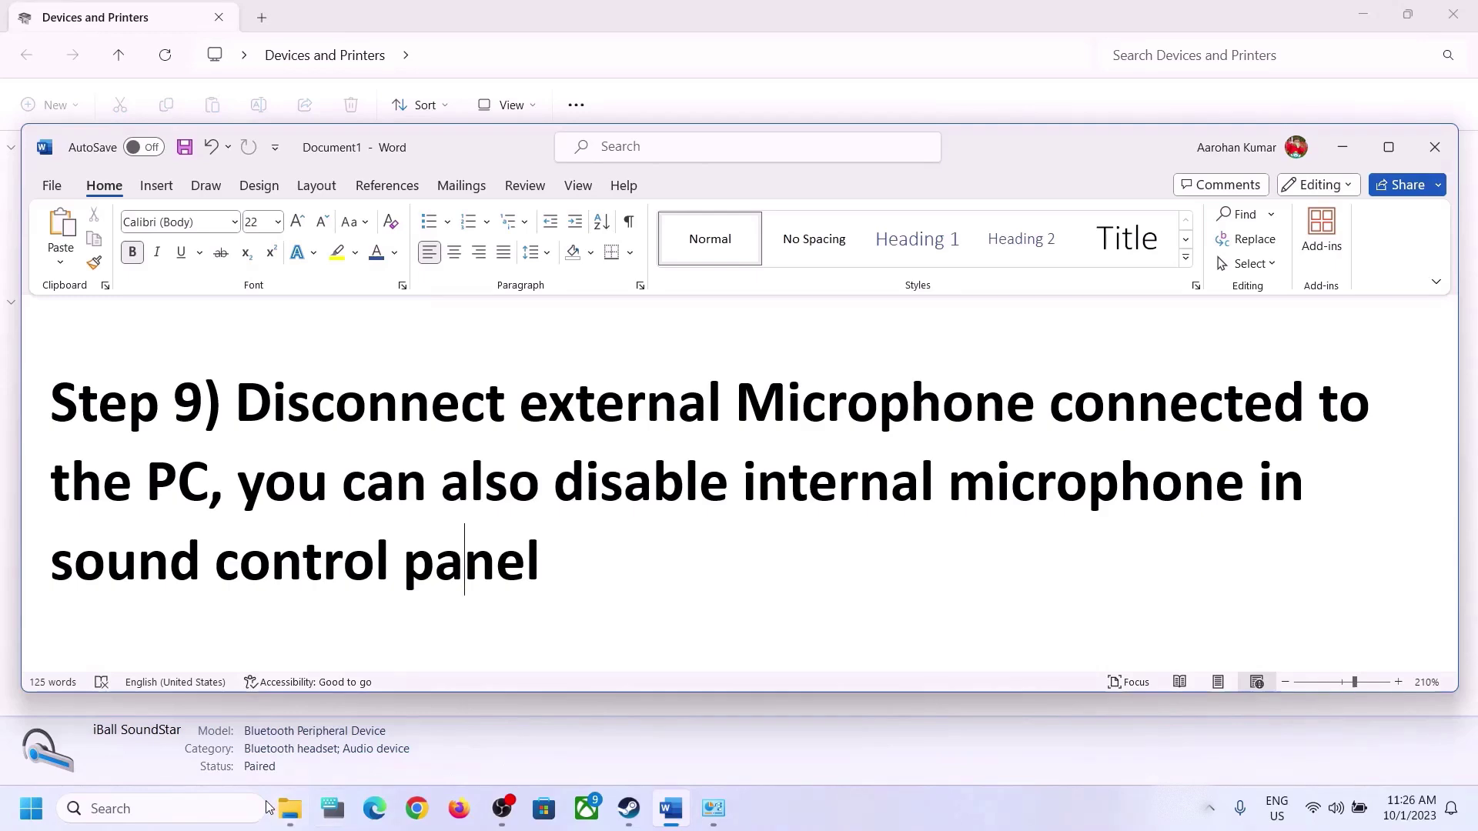
- Open the Sound settings from Hardware and Sound in Control Panel
left_click(226, 803)
type("control")
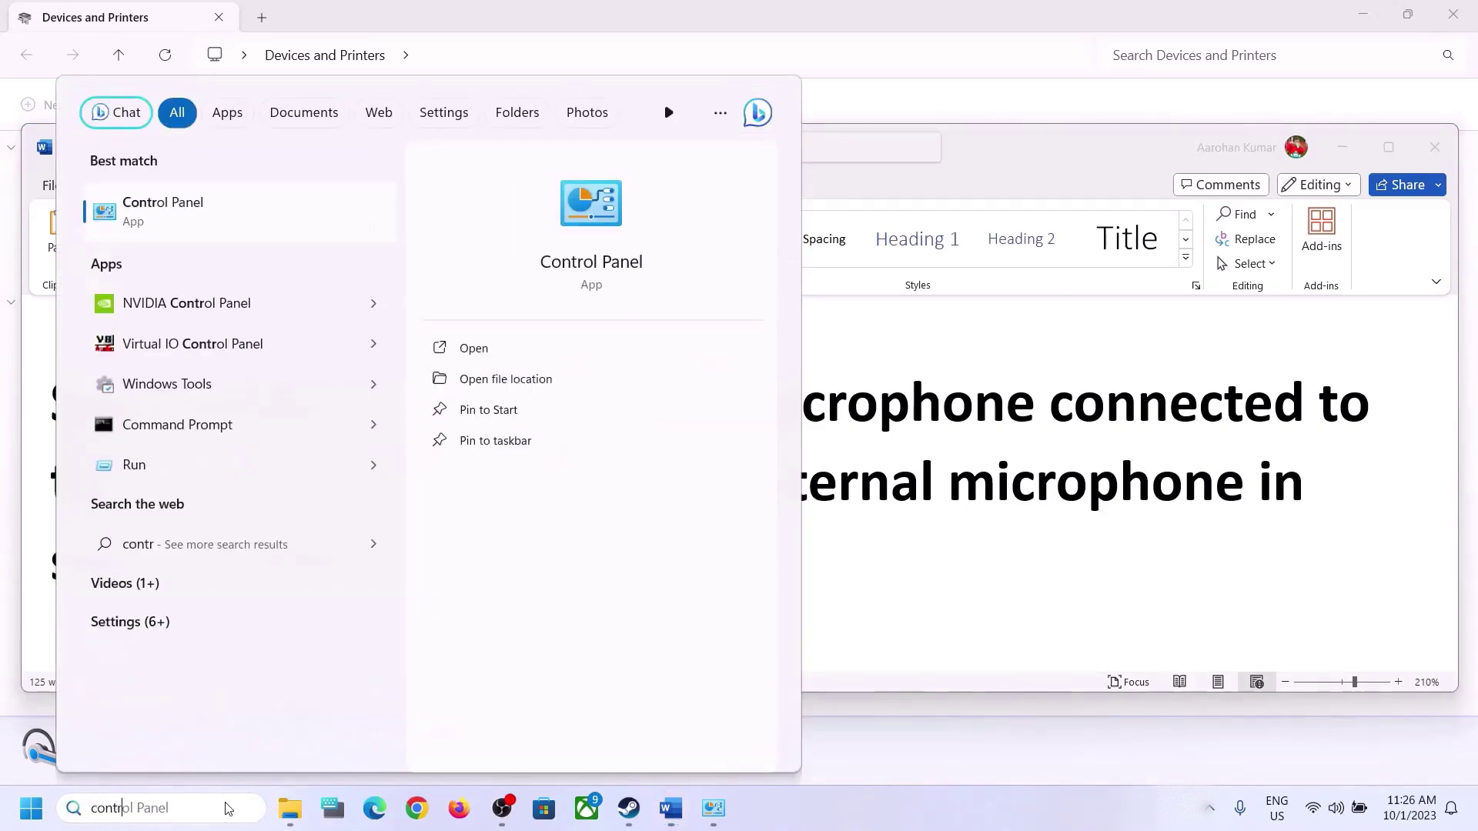
left_click(182, 211)
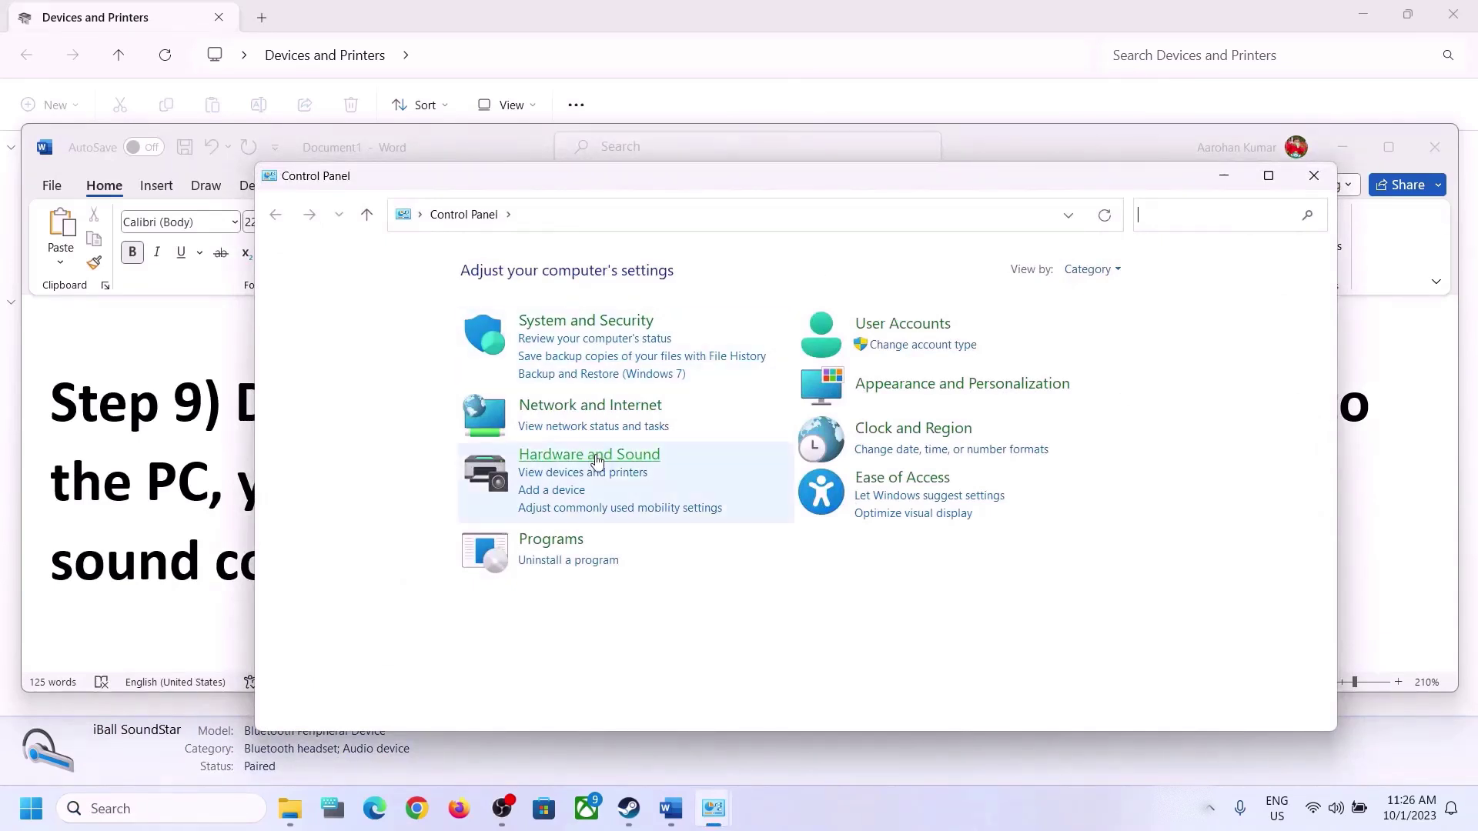
left_click(550, 455)
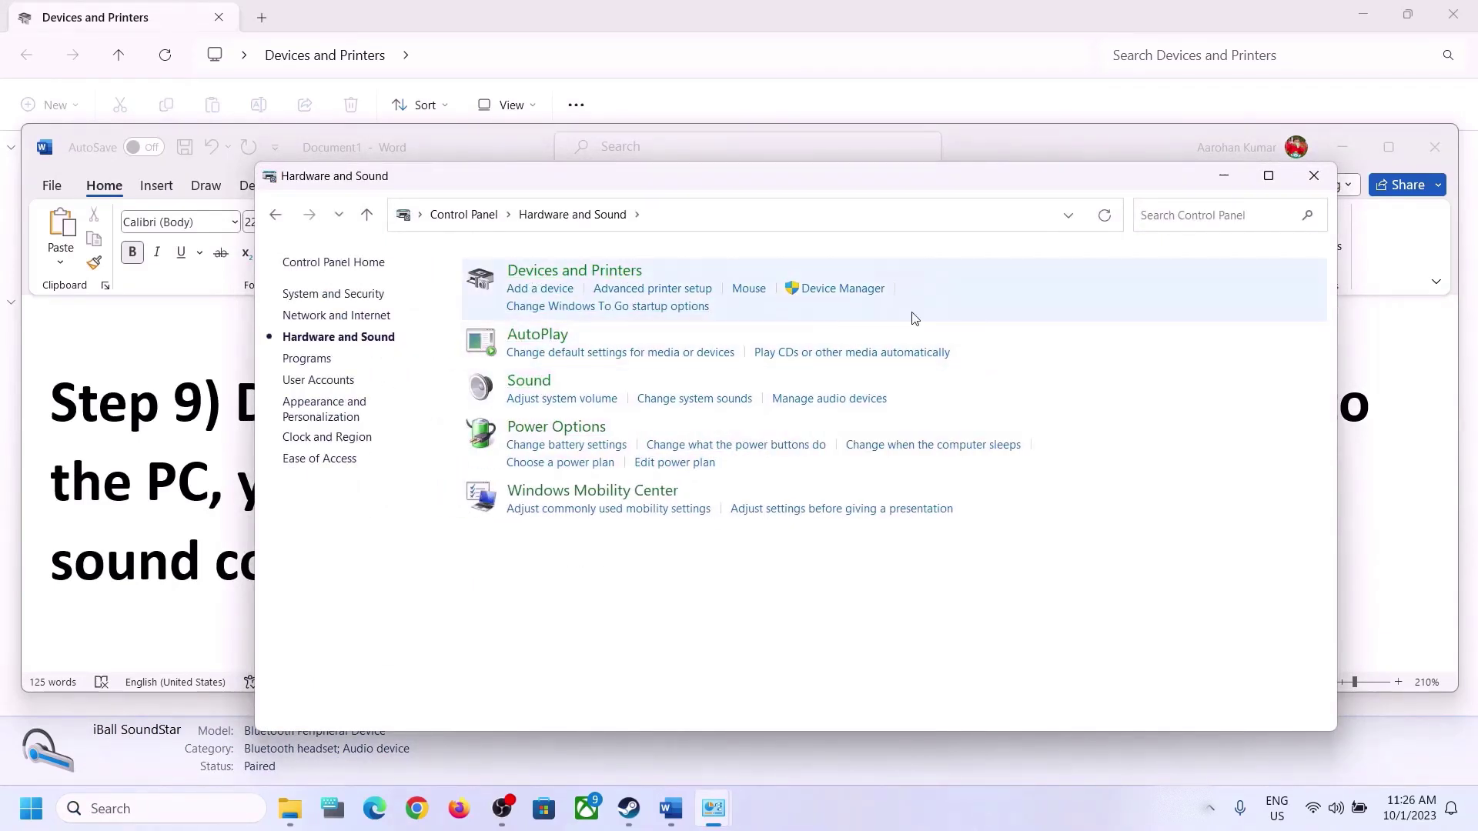
left_click(232, 361)
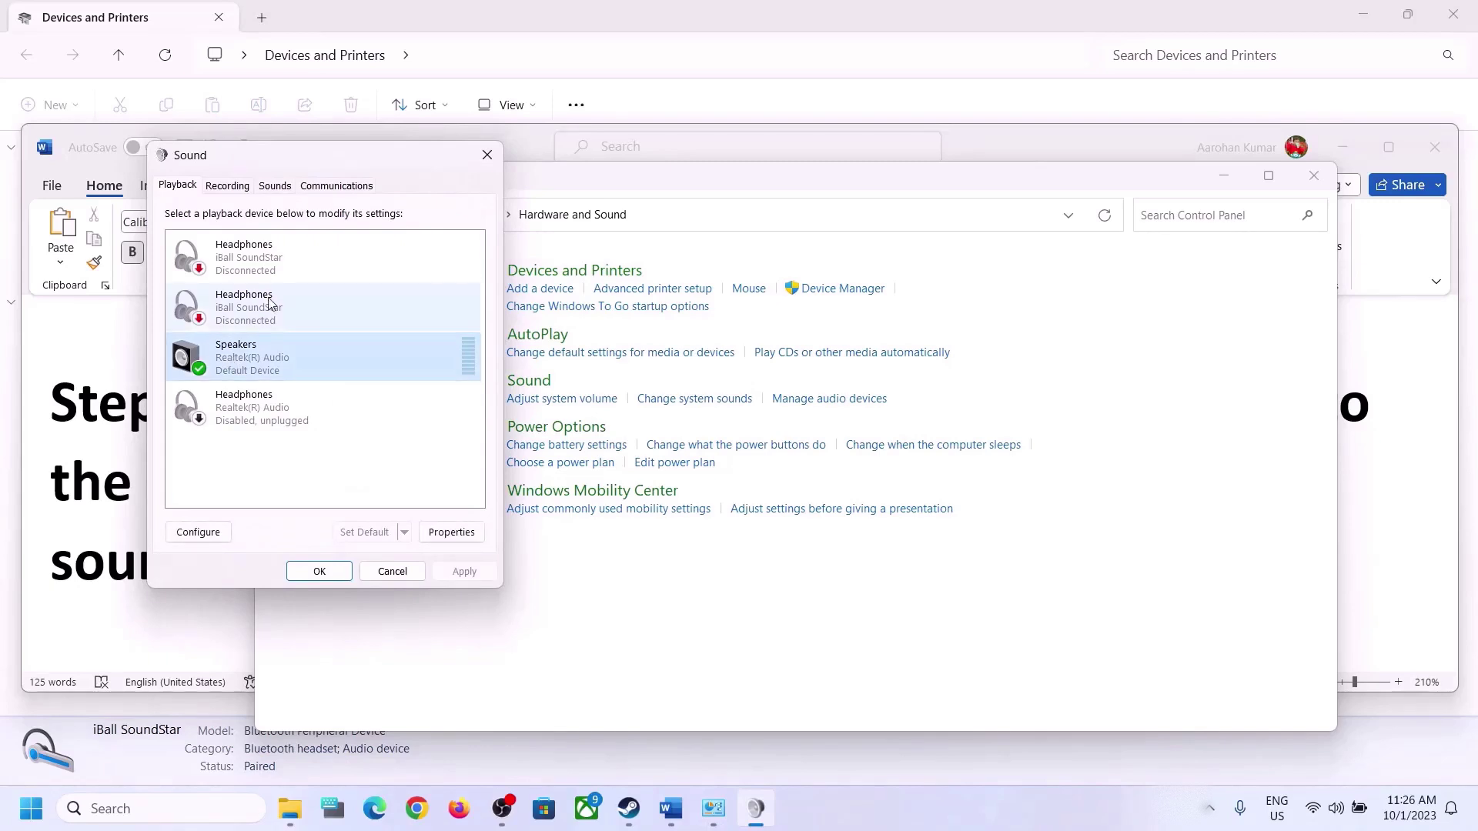
- View the properties of the Realtek Speakers playback device and close them
right_click(236, 357)
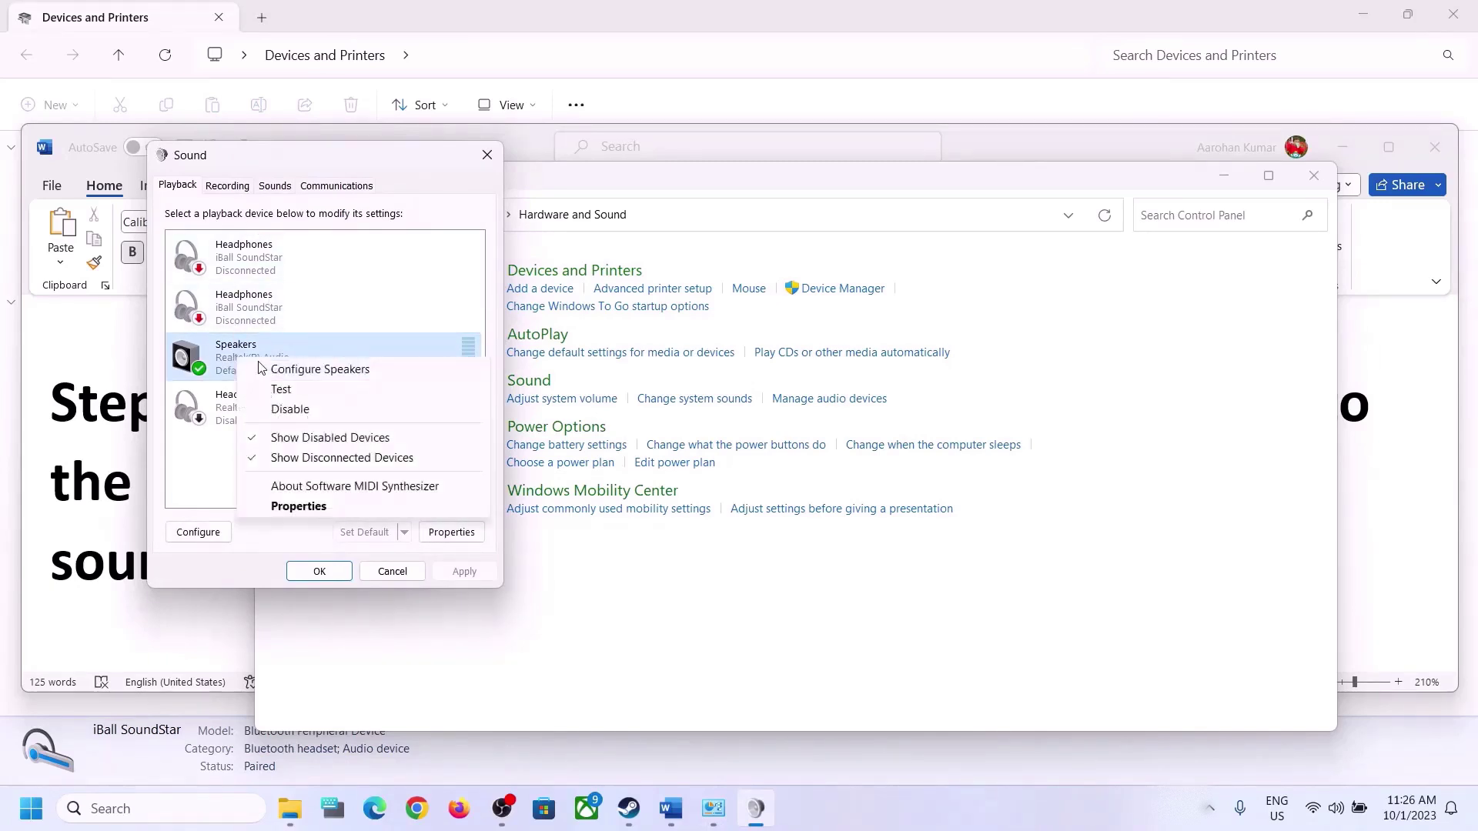
left_click(299, 506)
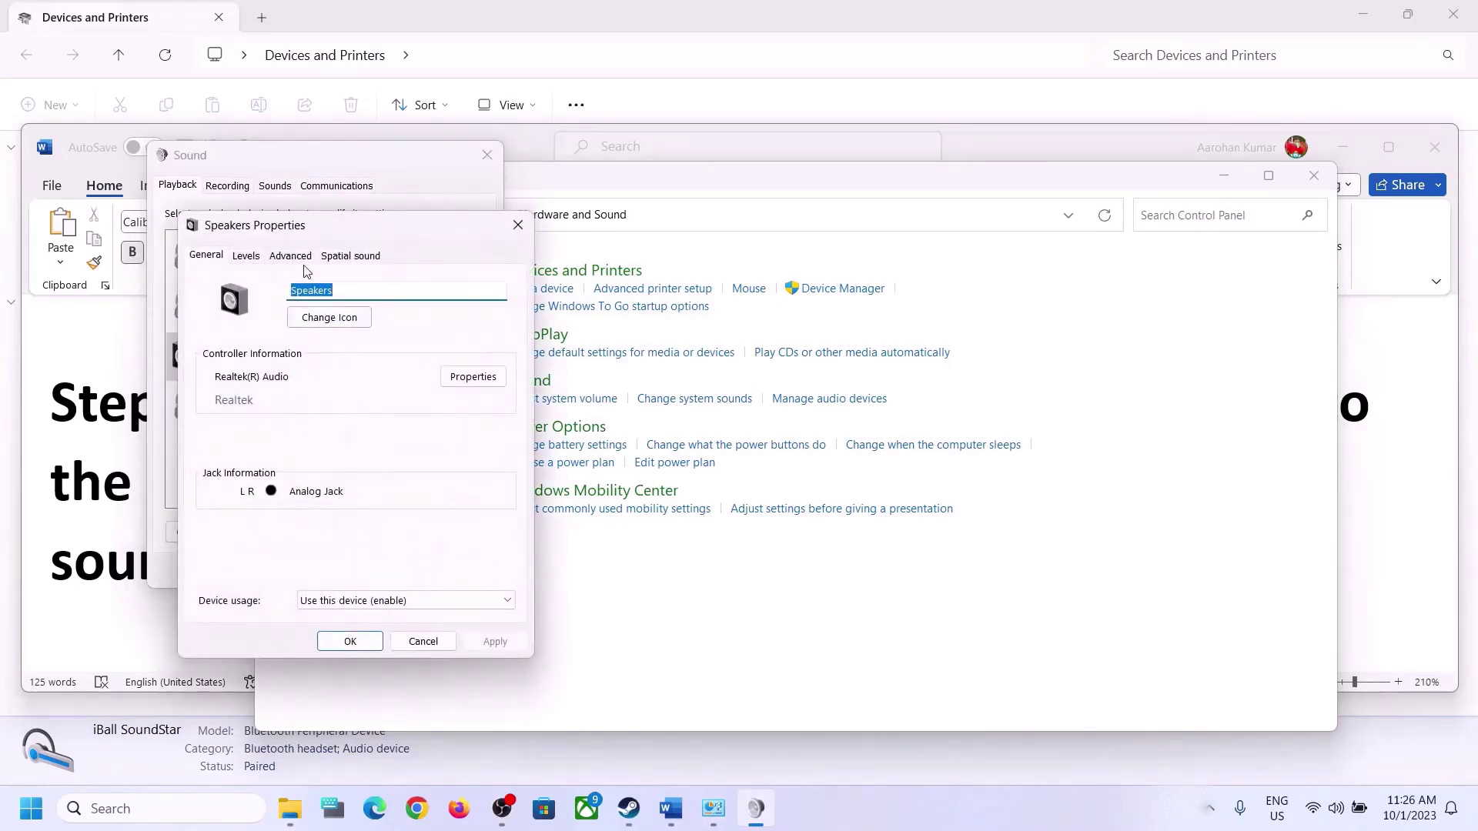
left_click(514, 229)
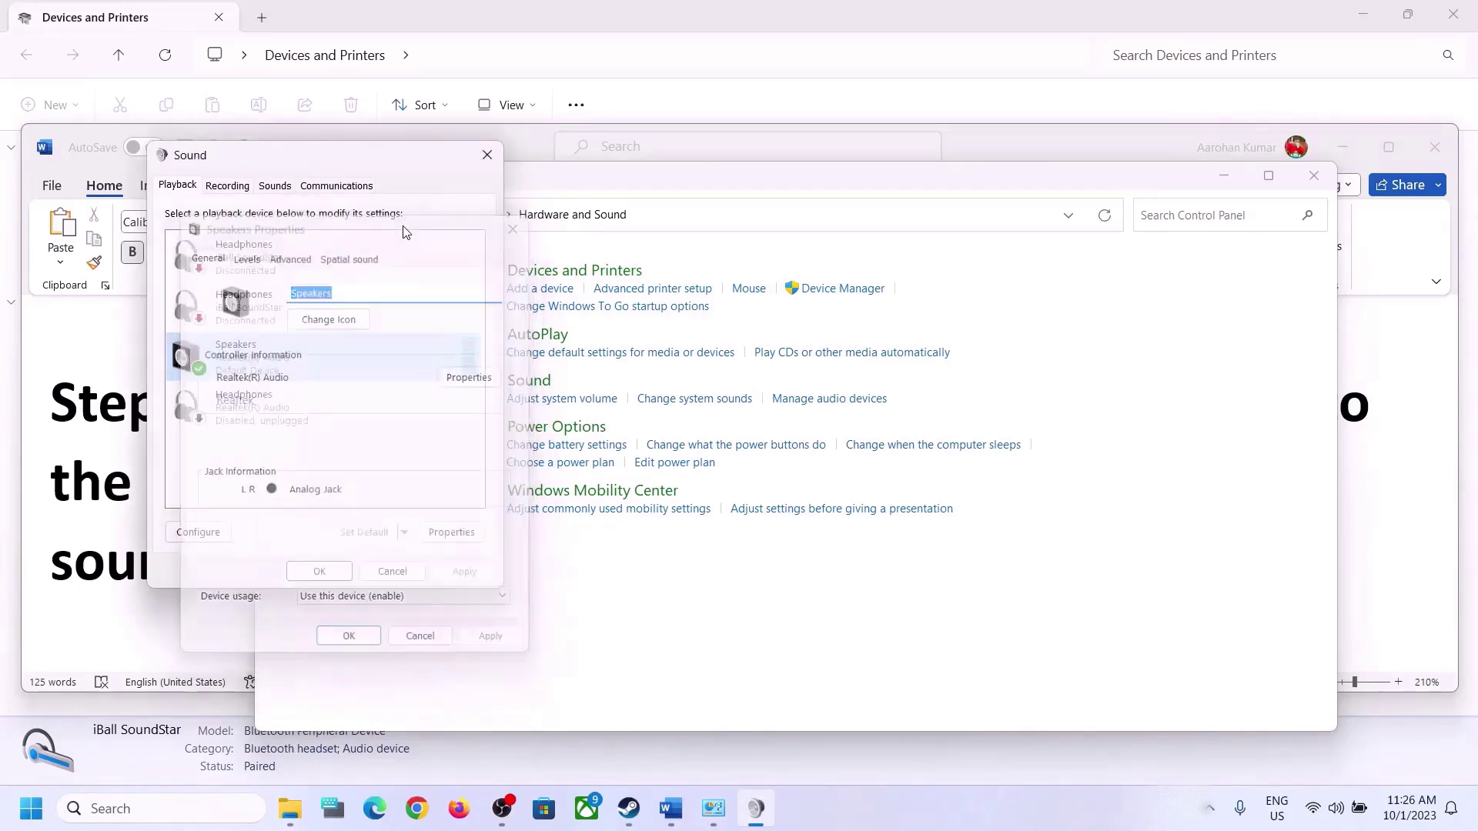
- Disable the Microphone Array recording device and close the Sound dialog
left_click(236, 188)
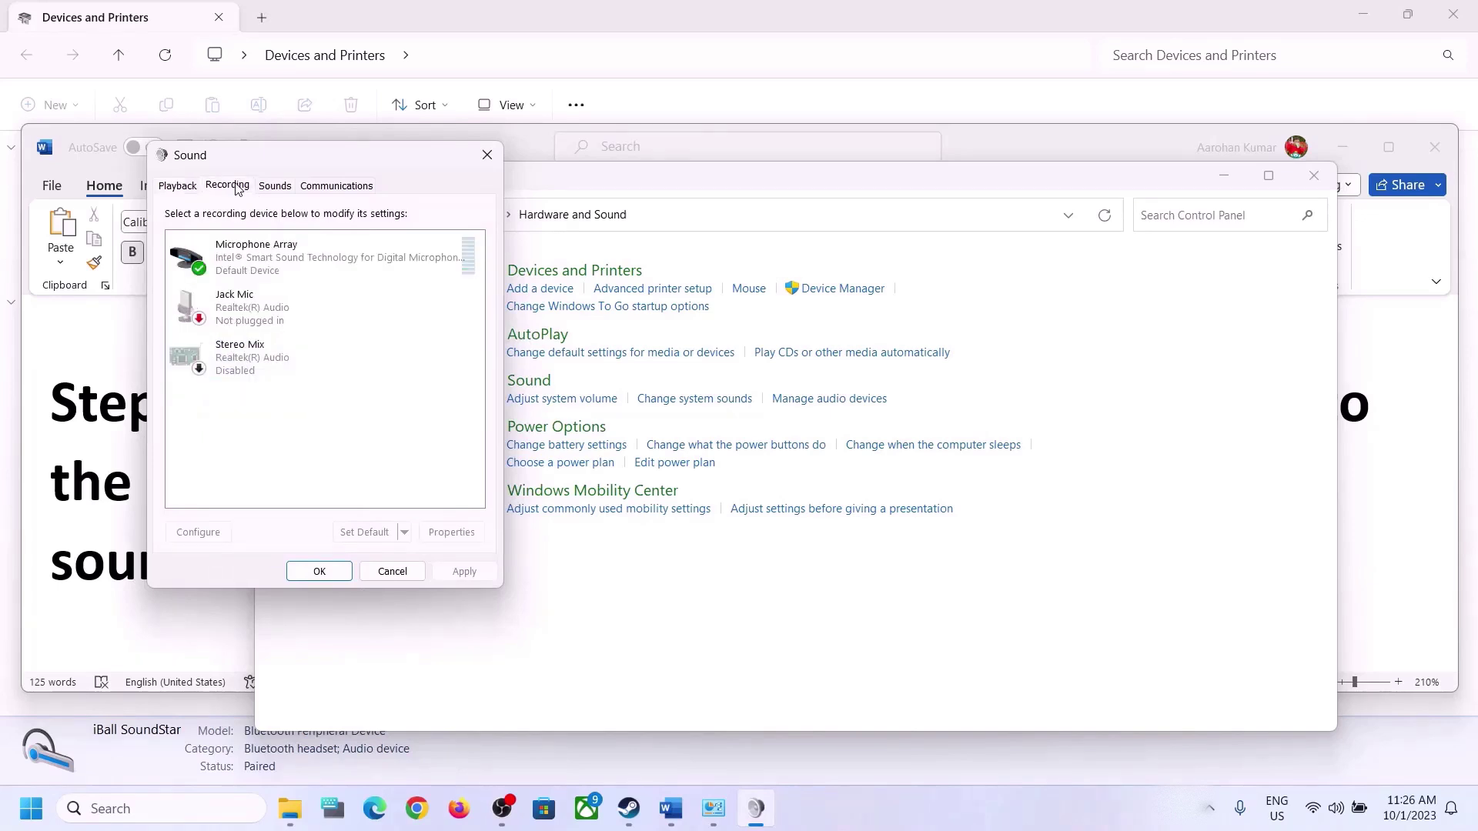
left_click(288, 261)
right_click(298, 261)
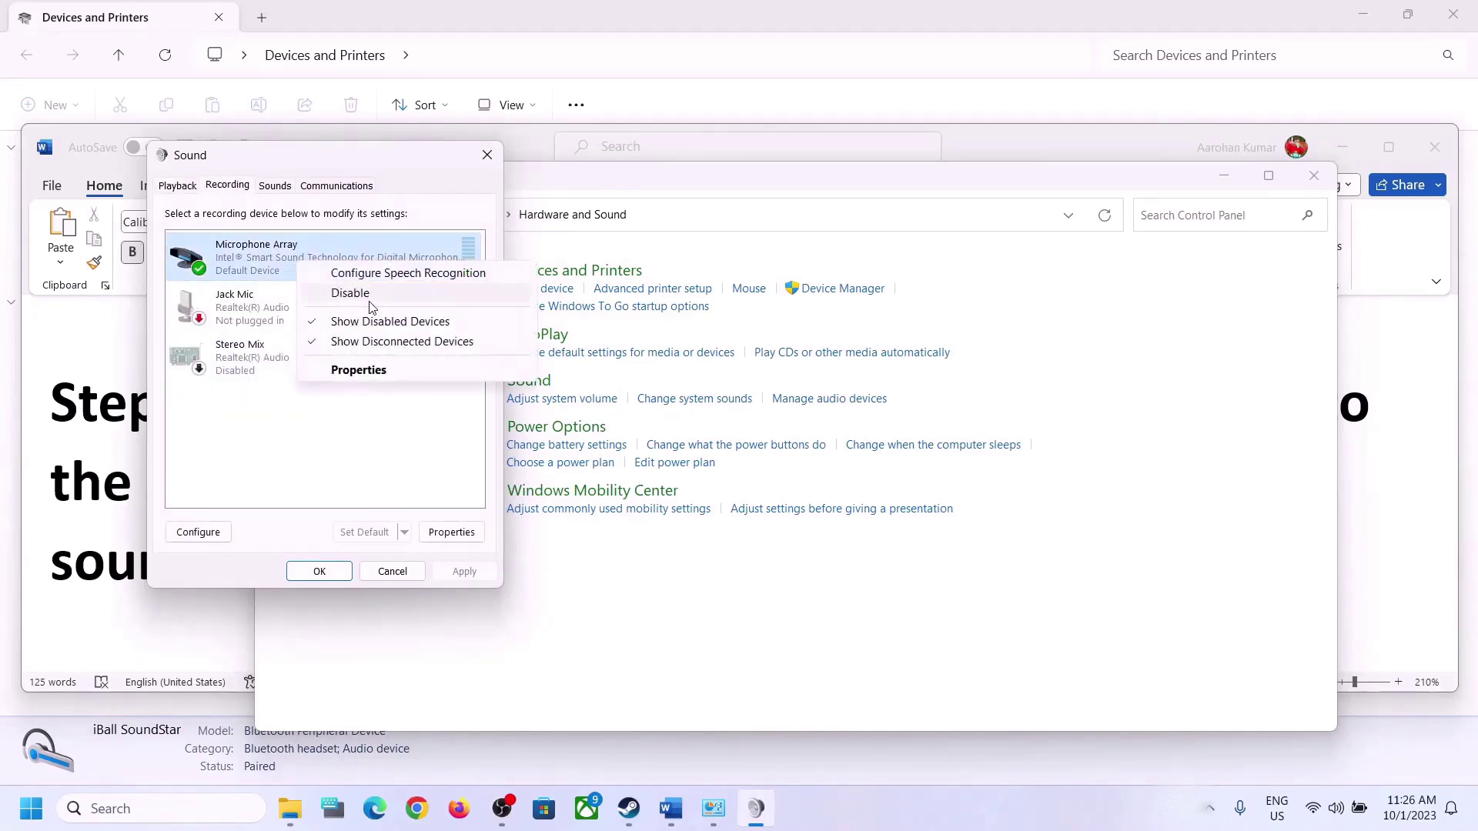
left_click(368, 296)
left_click(490, 155)
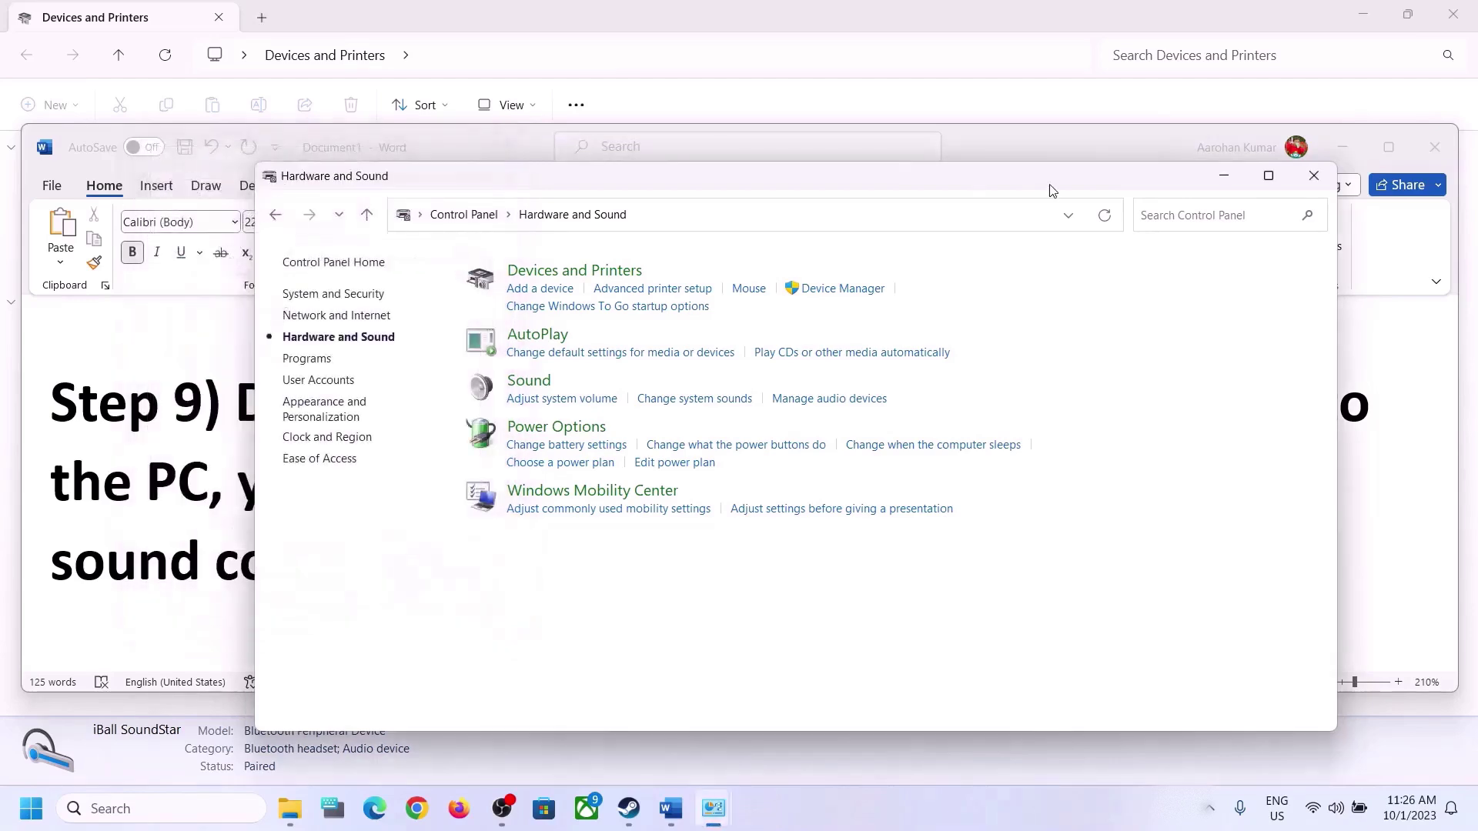
- Return to the Word checklist, read Step 10 about installing the audio driver, and minimize the document
left_click(75, 577)
scroll(927, 528, "down", 5)
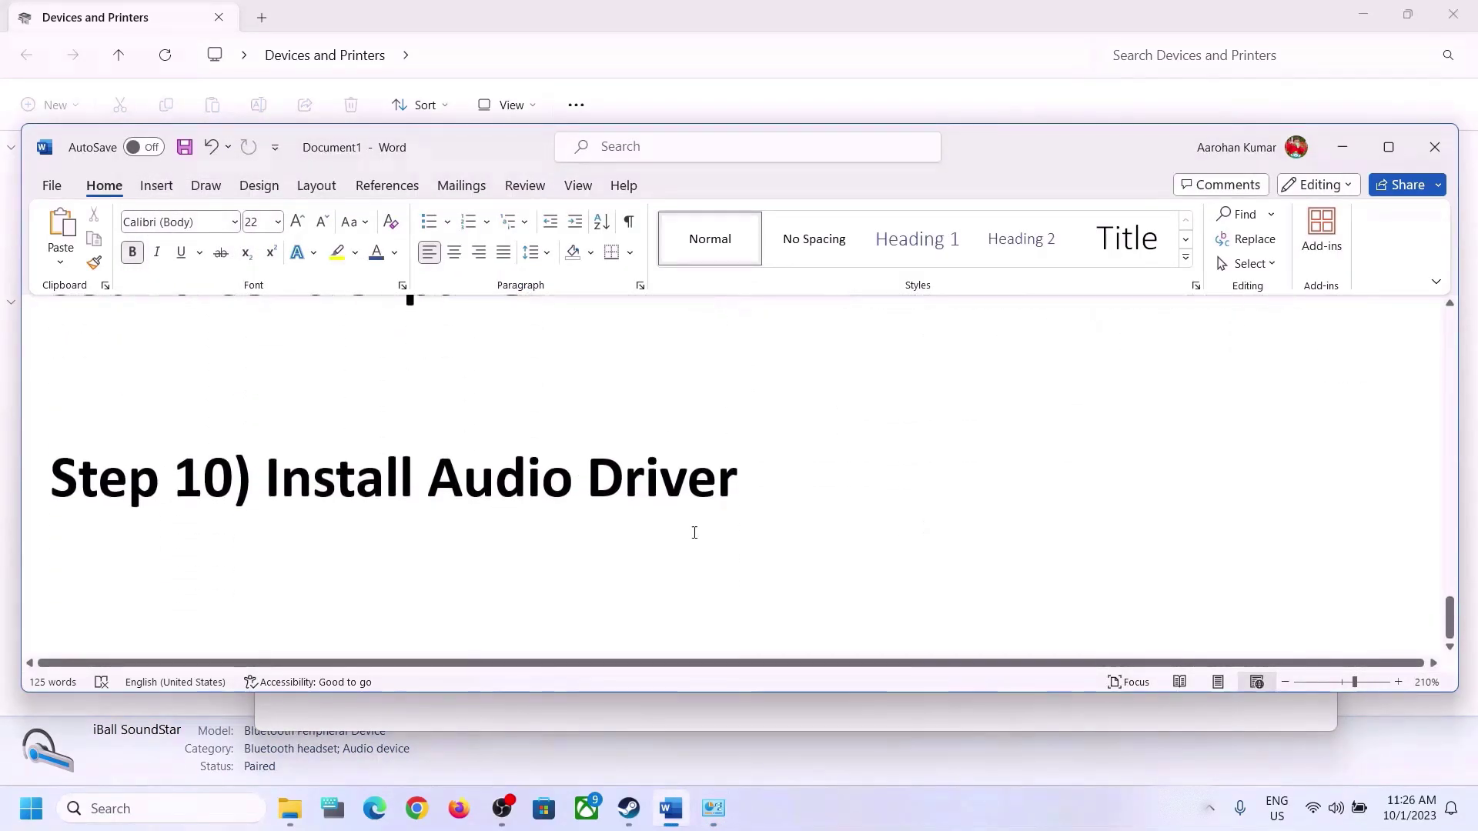
left_click_drag(266, 478, 943, 498)
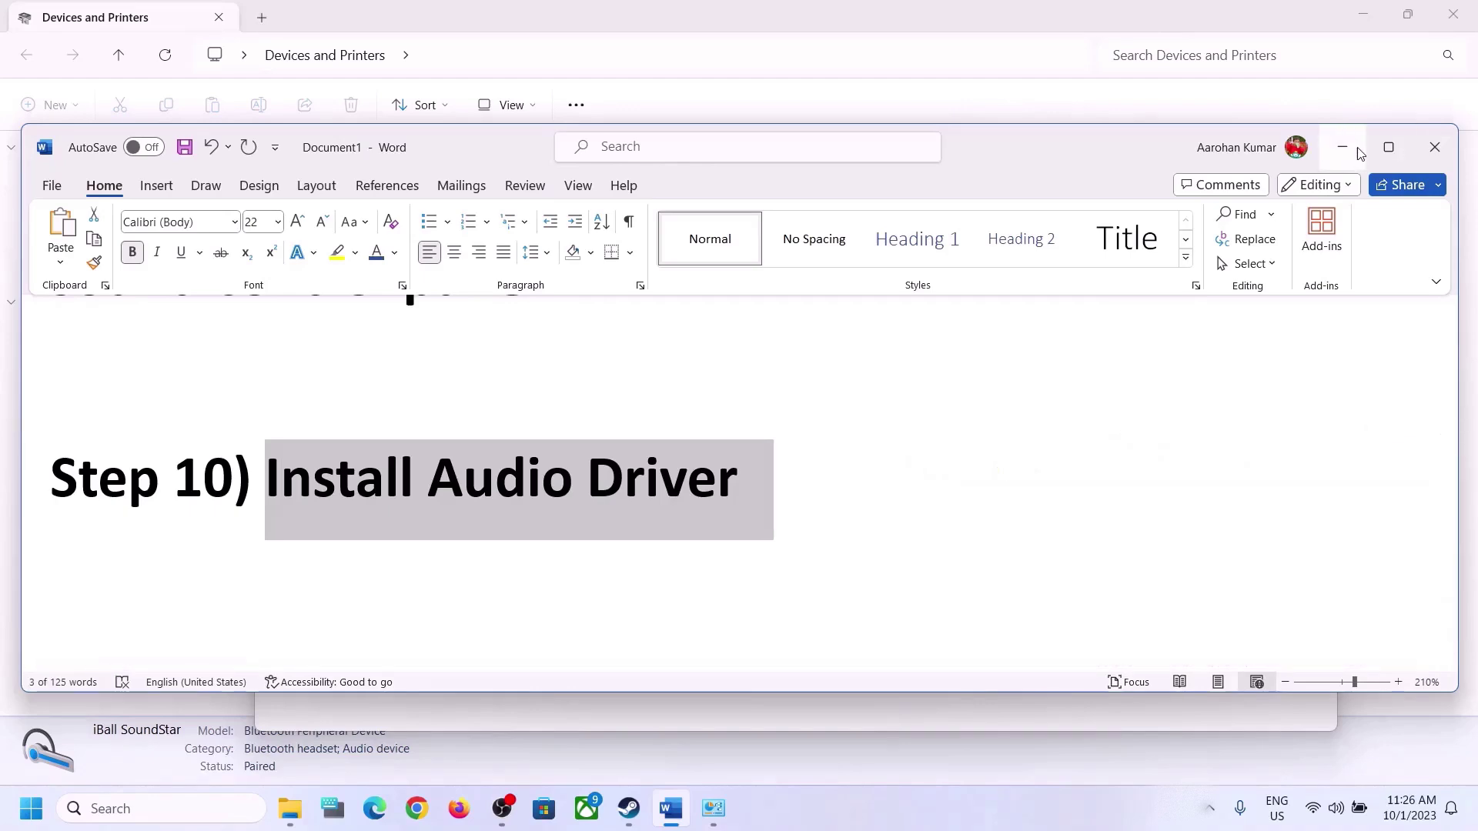
left_click(1343, 148)
- Open Device Manager and select Realtek(R) Audio under Sound, video and game controllers
right_click(38, 816)
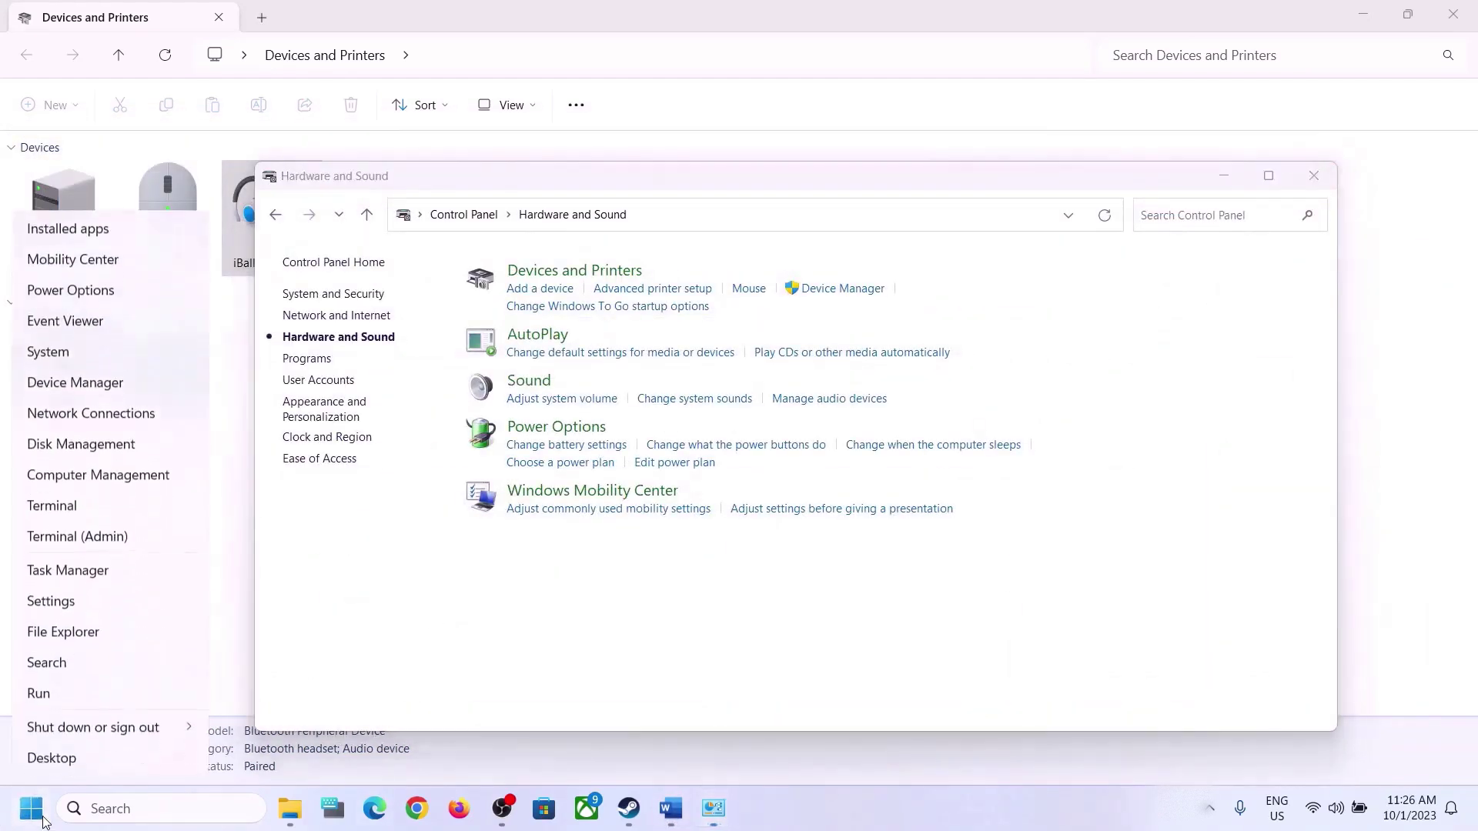
left_click(58, 391)
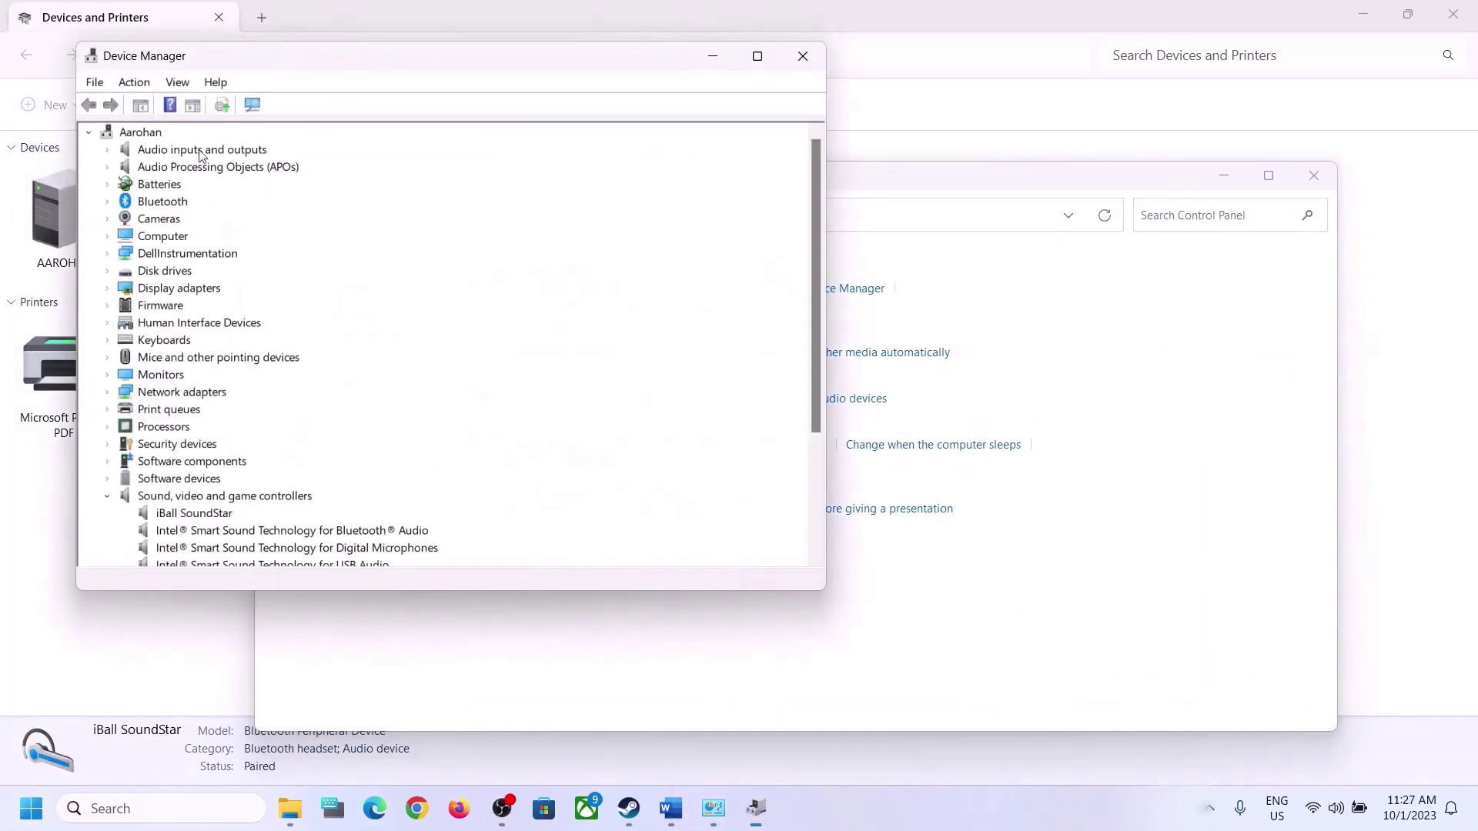
left_click(108, 495)
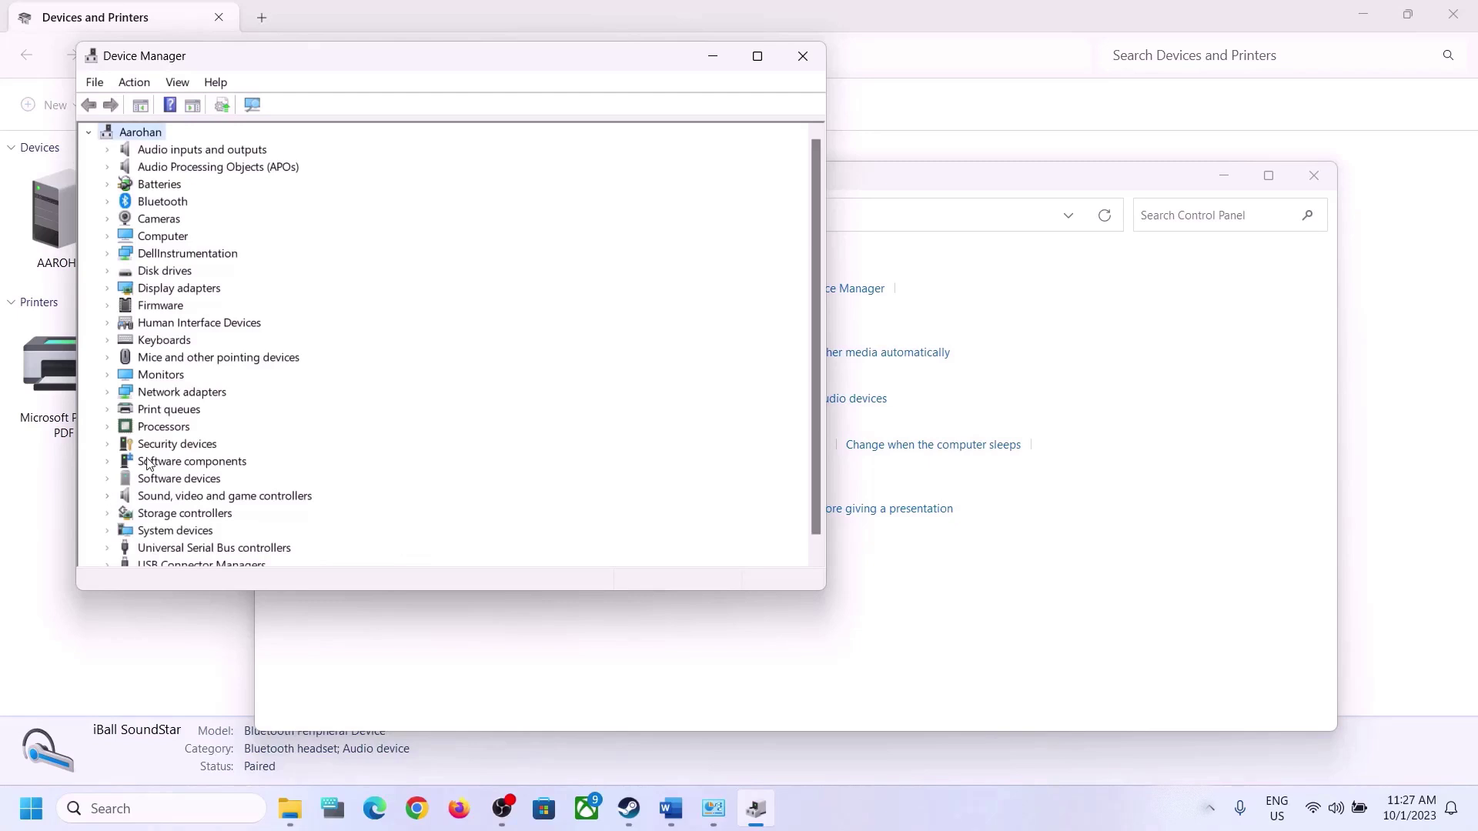
scroll(149, 462, "down", 1)
left_click(109, 479)
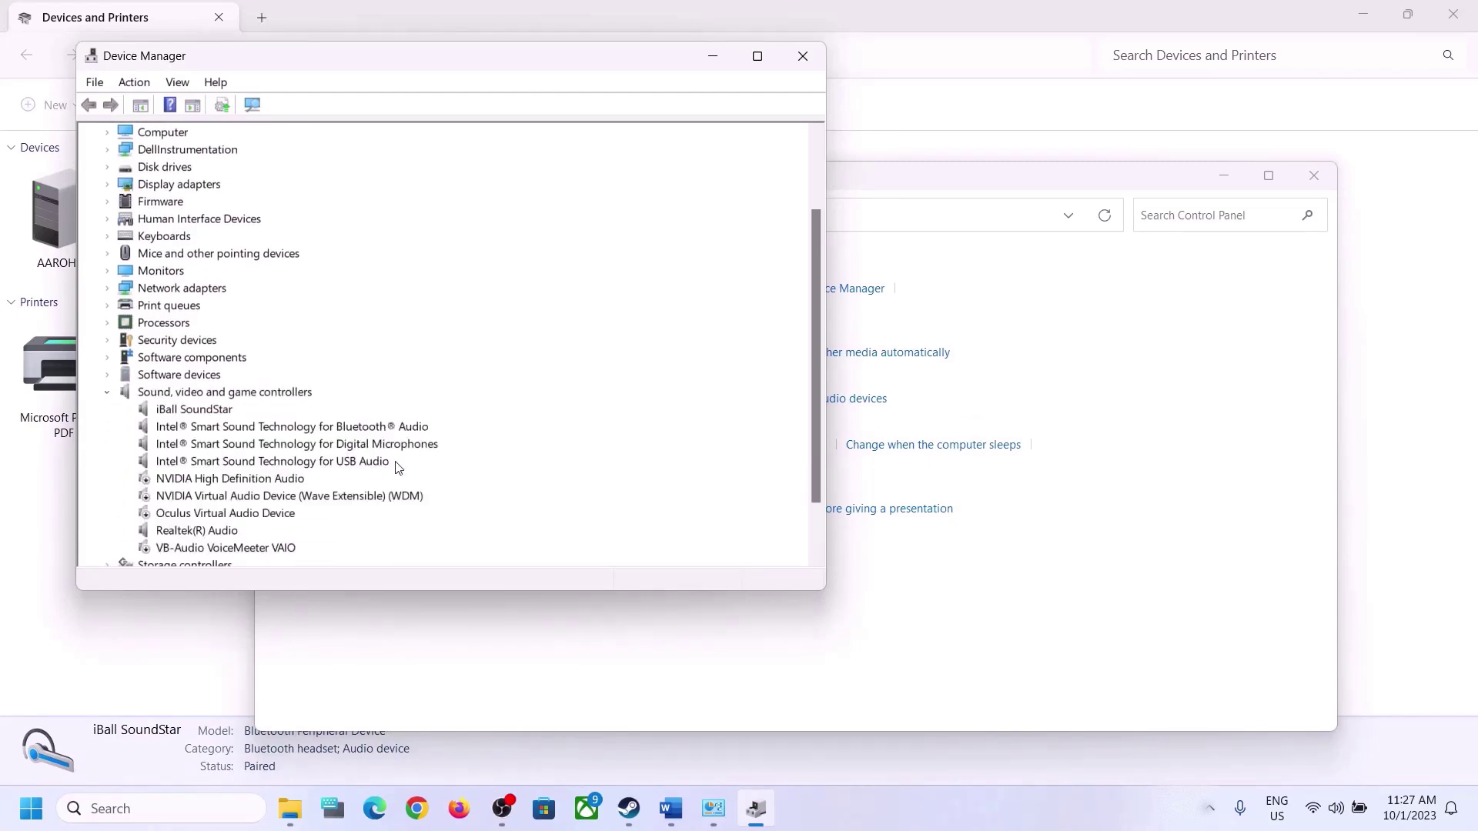
scroll(387, 470, "down", 2)
left_click(194, 464)
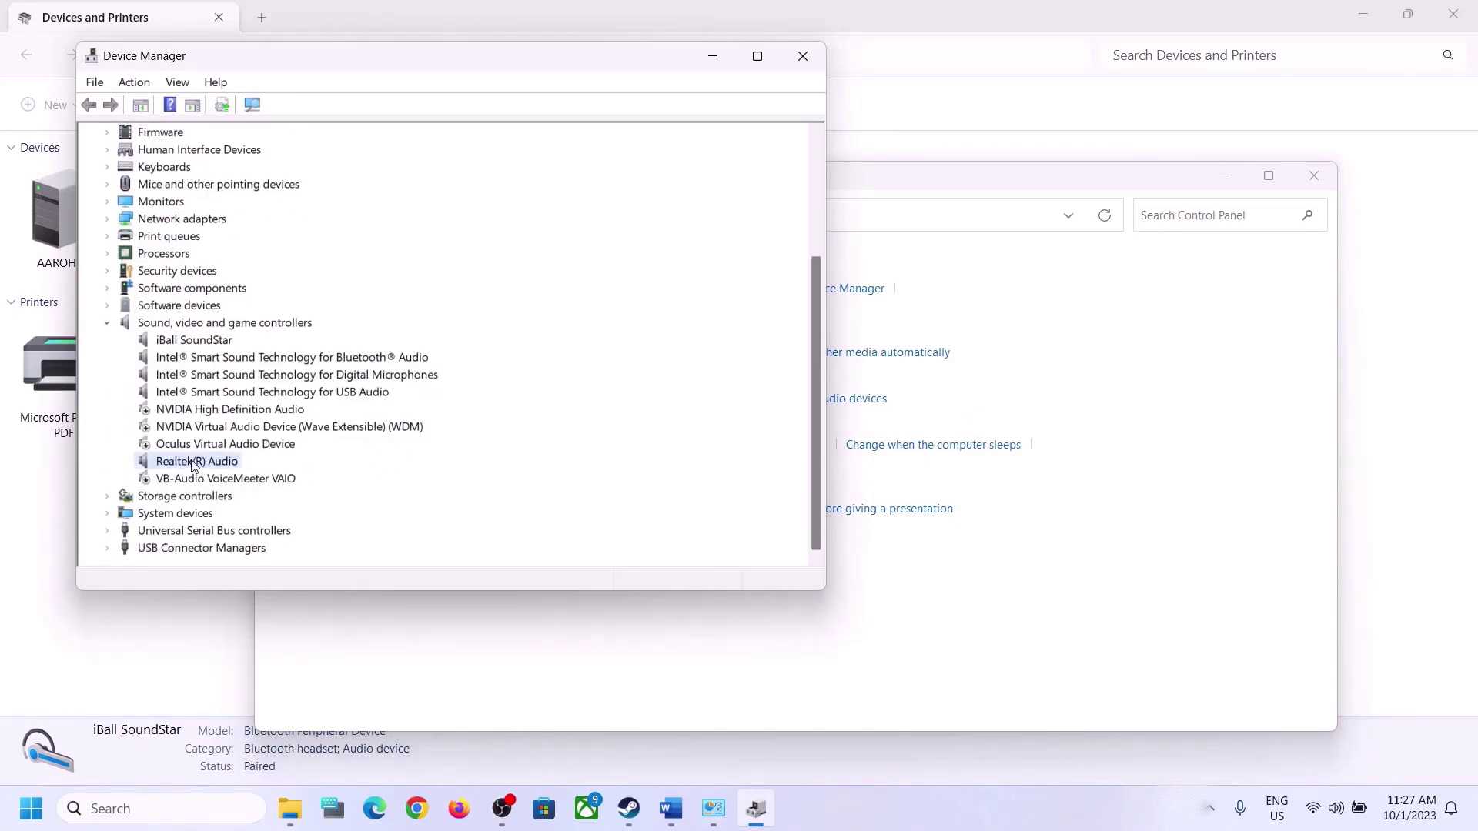
- Search automatically for an updated Realtek(R) Audio driver, continue the search in Windows Update, and close Settings
right_click(197, 467)
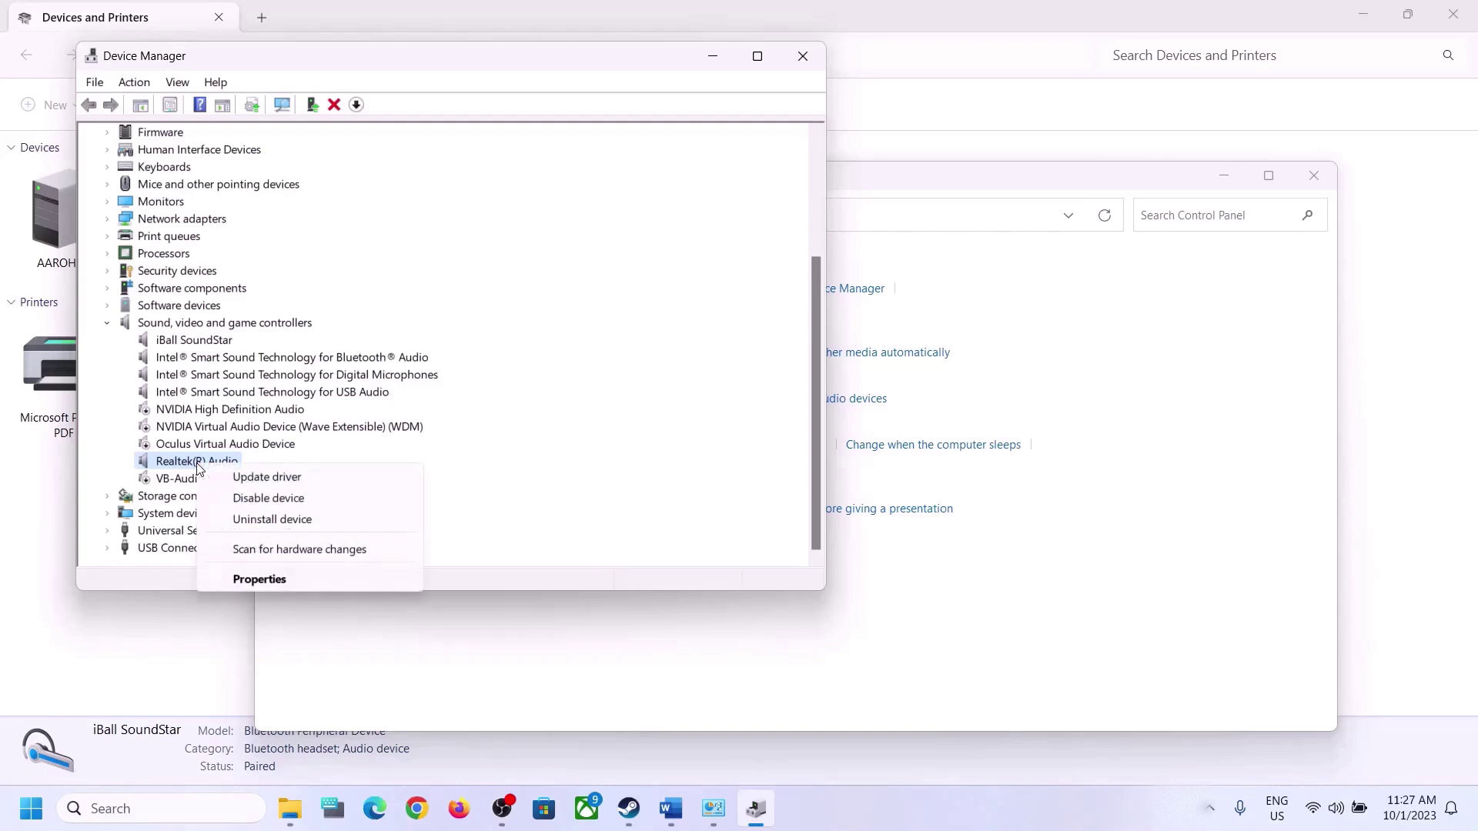
left_click(312, 478)
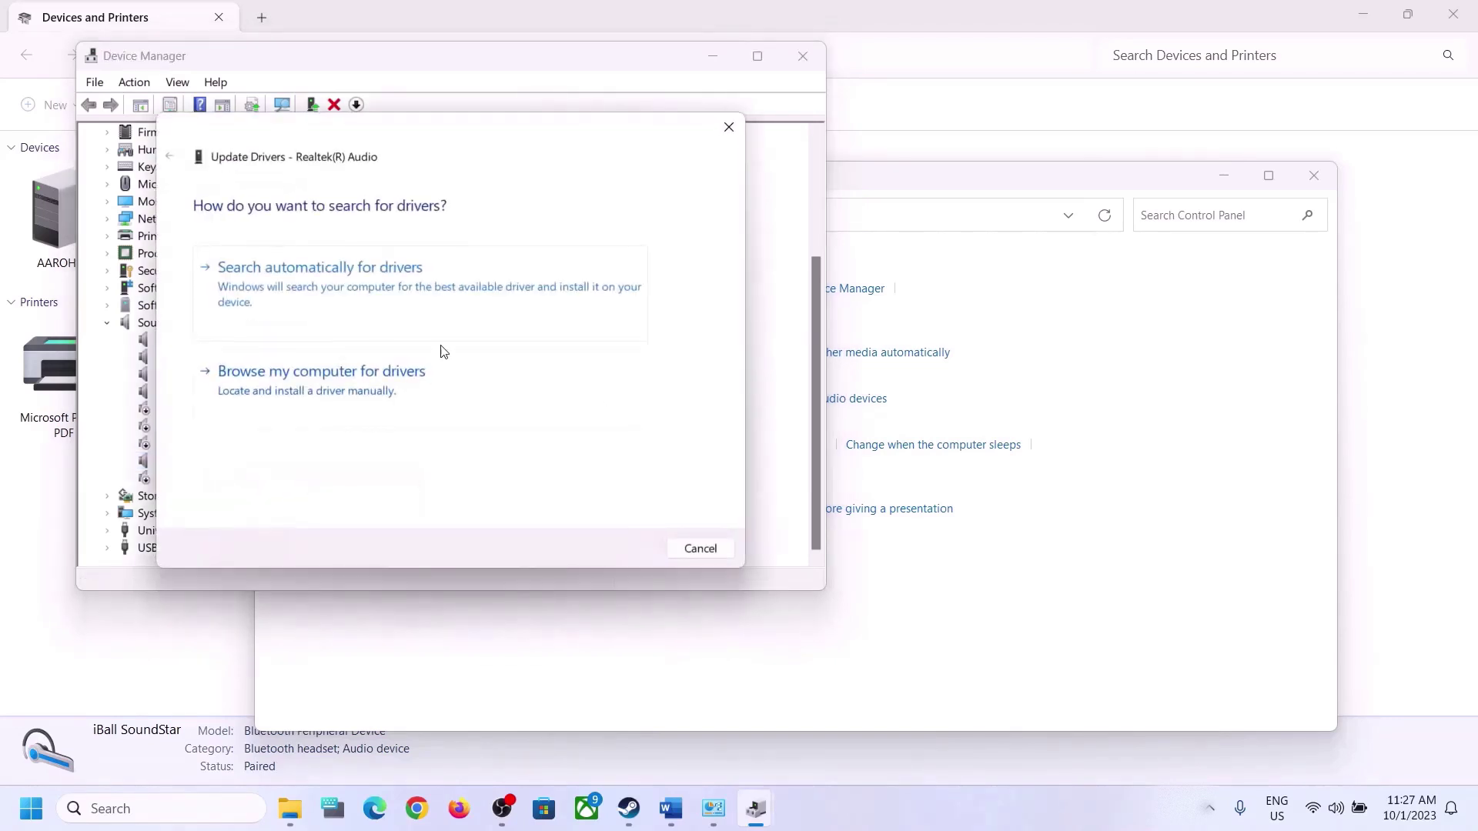
left_click(379, 291)
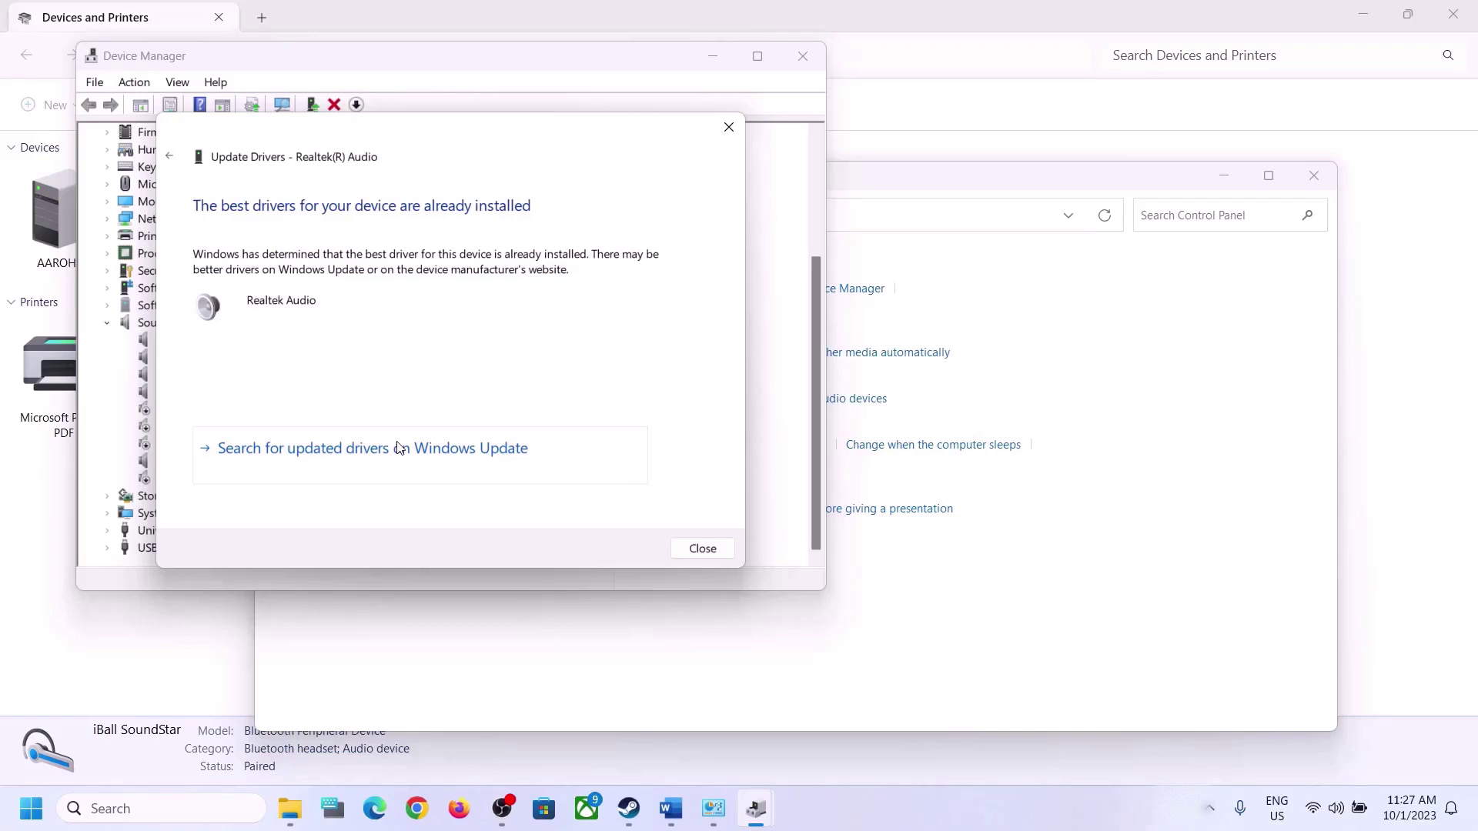
left_click(318, 454)
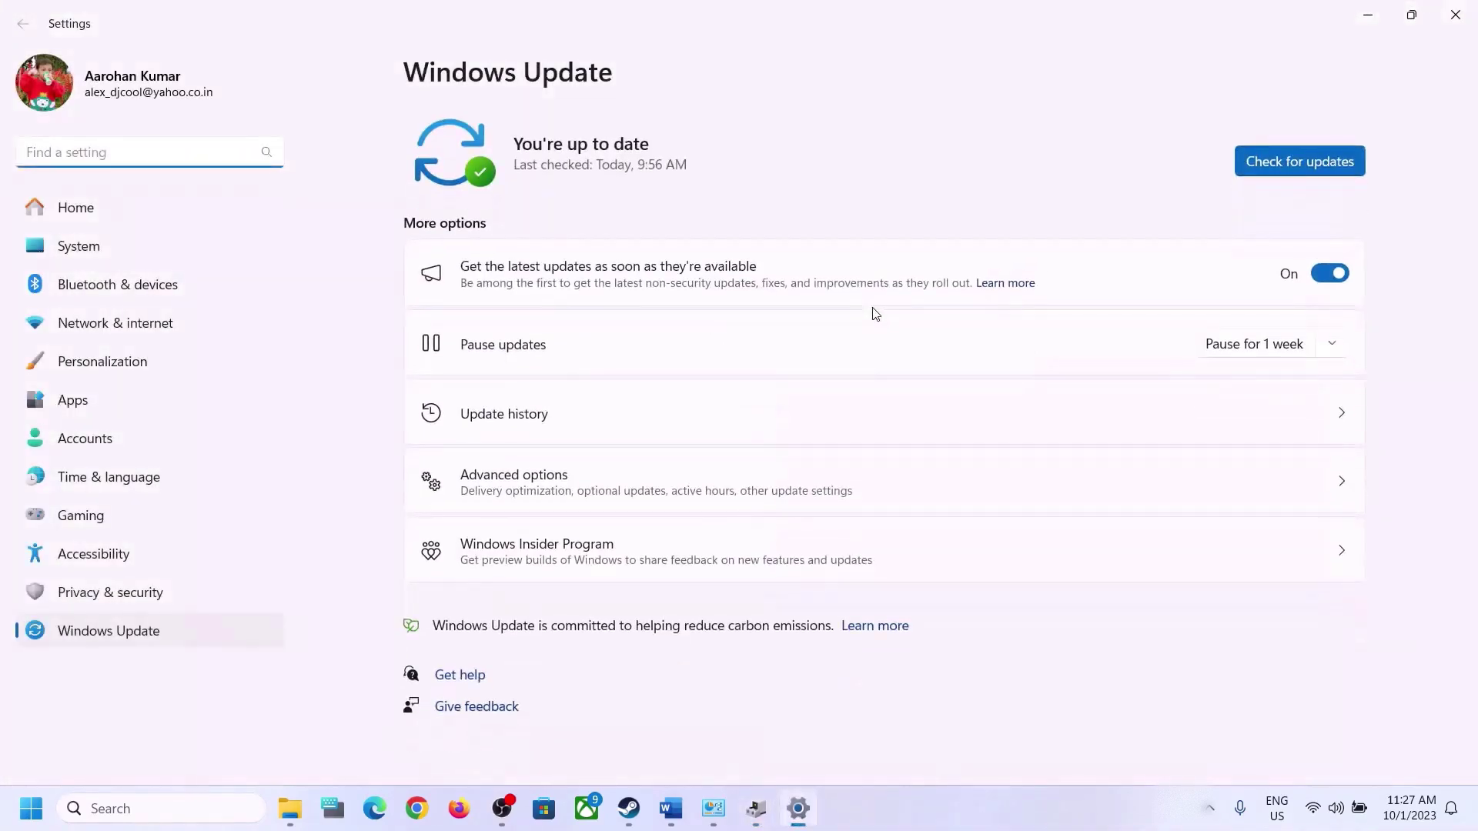
left_click(1454, 15)
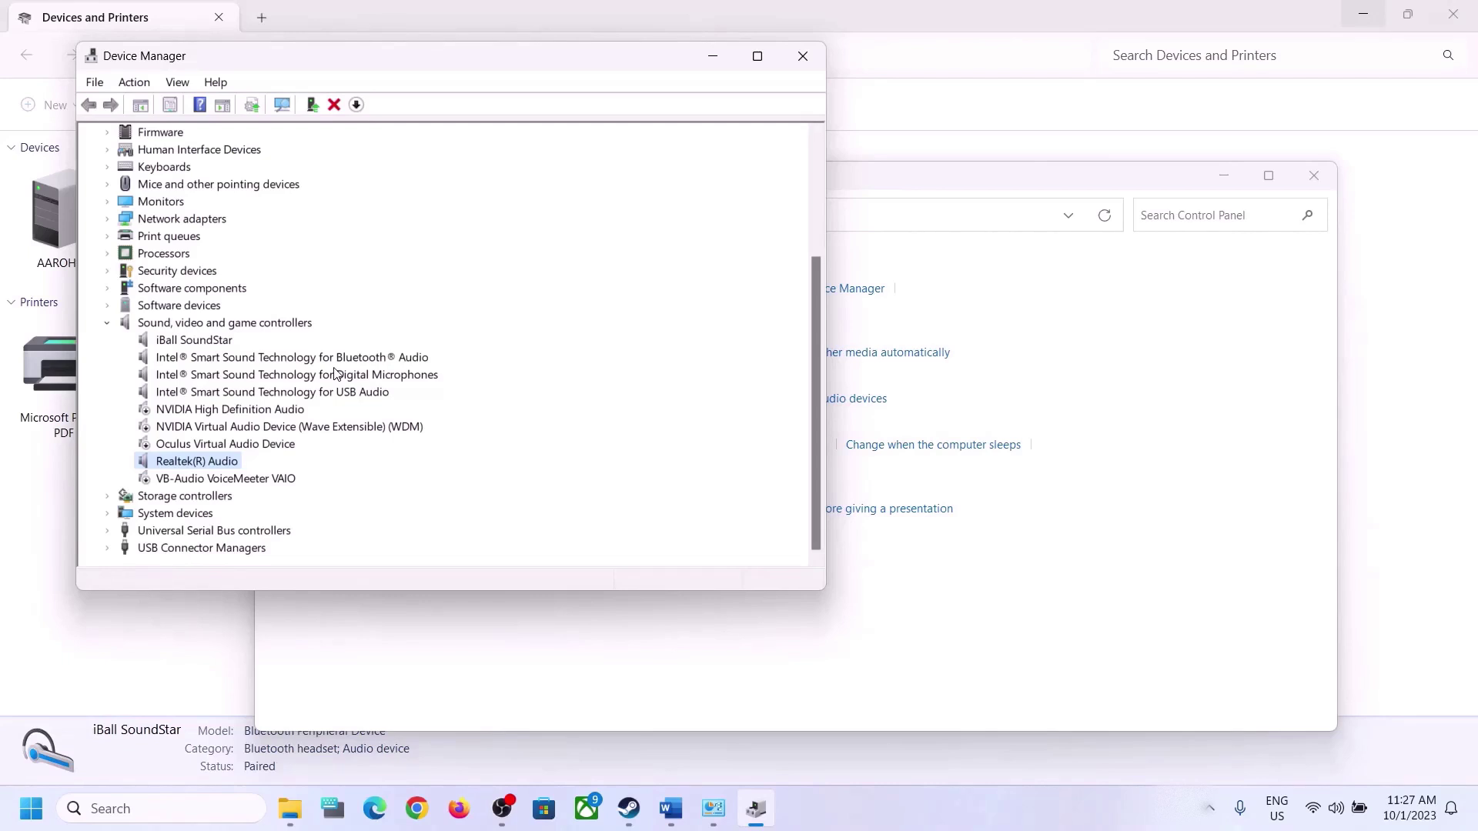
- Browse the compatible Realtek(R) Audio drivers on the computer, select version 6.0.9509.1 [4/25/2023], and cancel the driver update
right_click(201, 462)
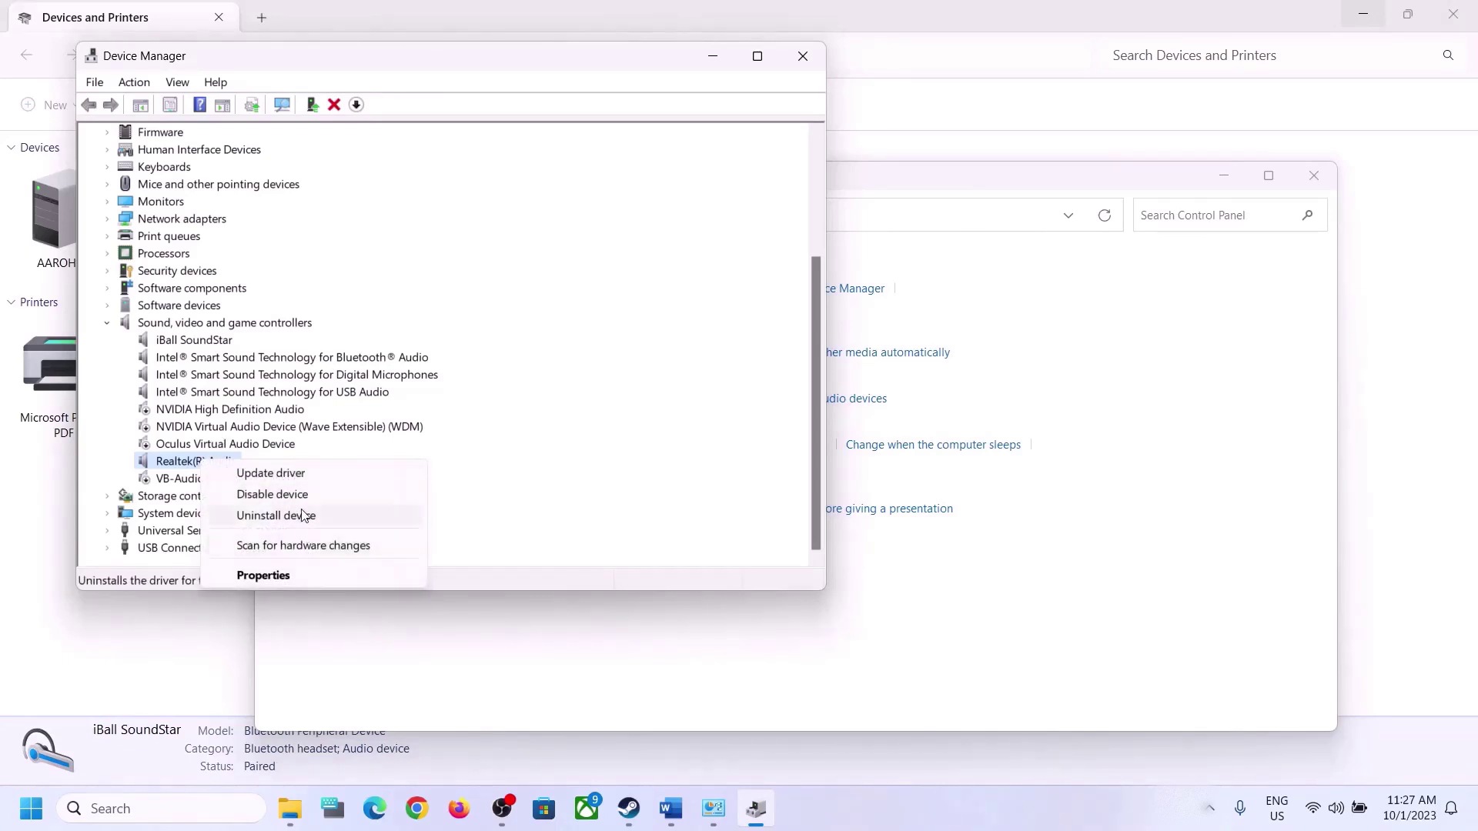
left_click(276, 474)
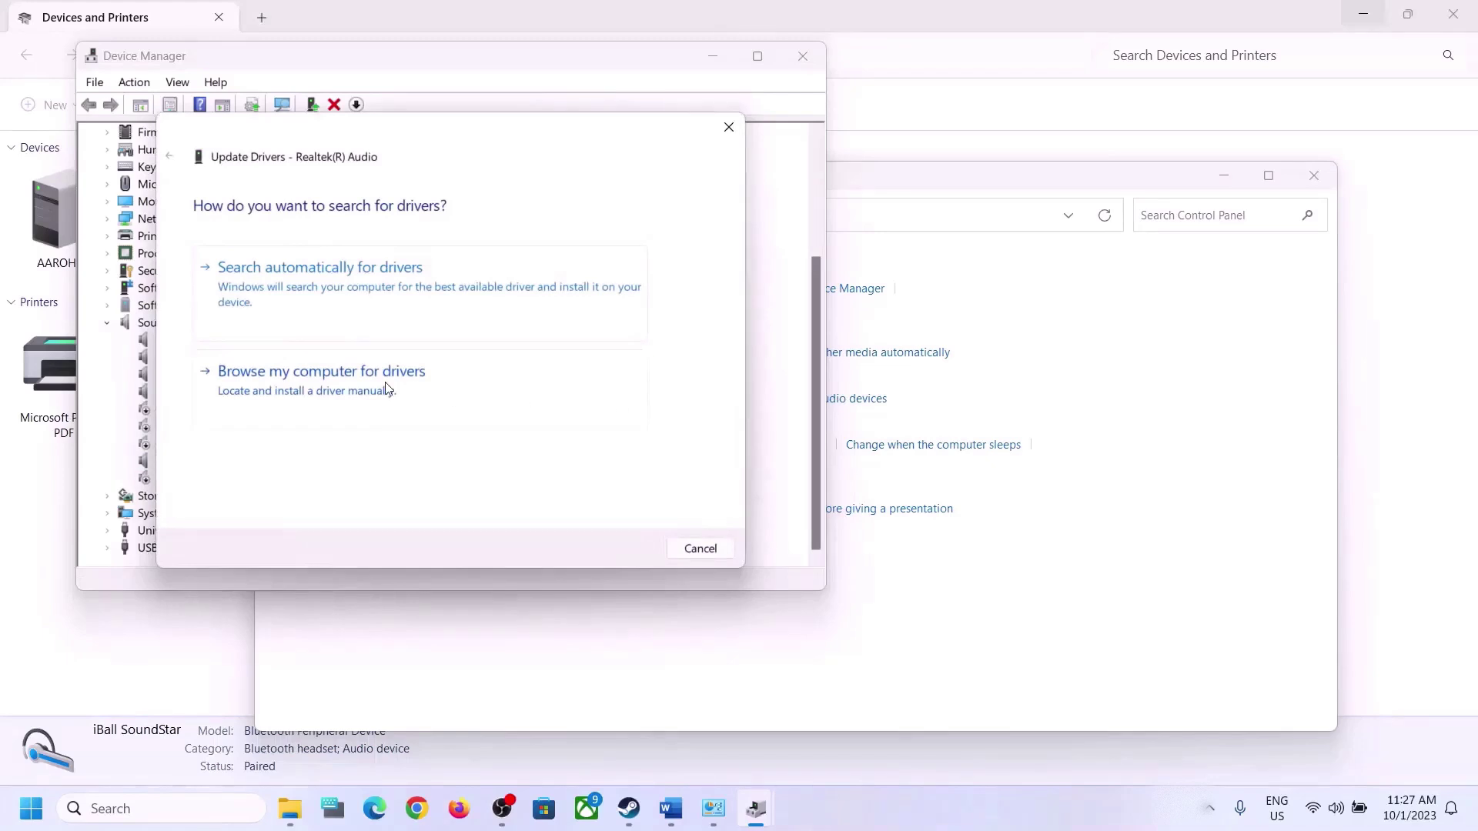
left_click(406, 395)
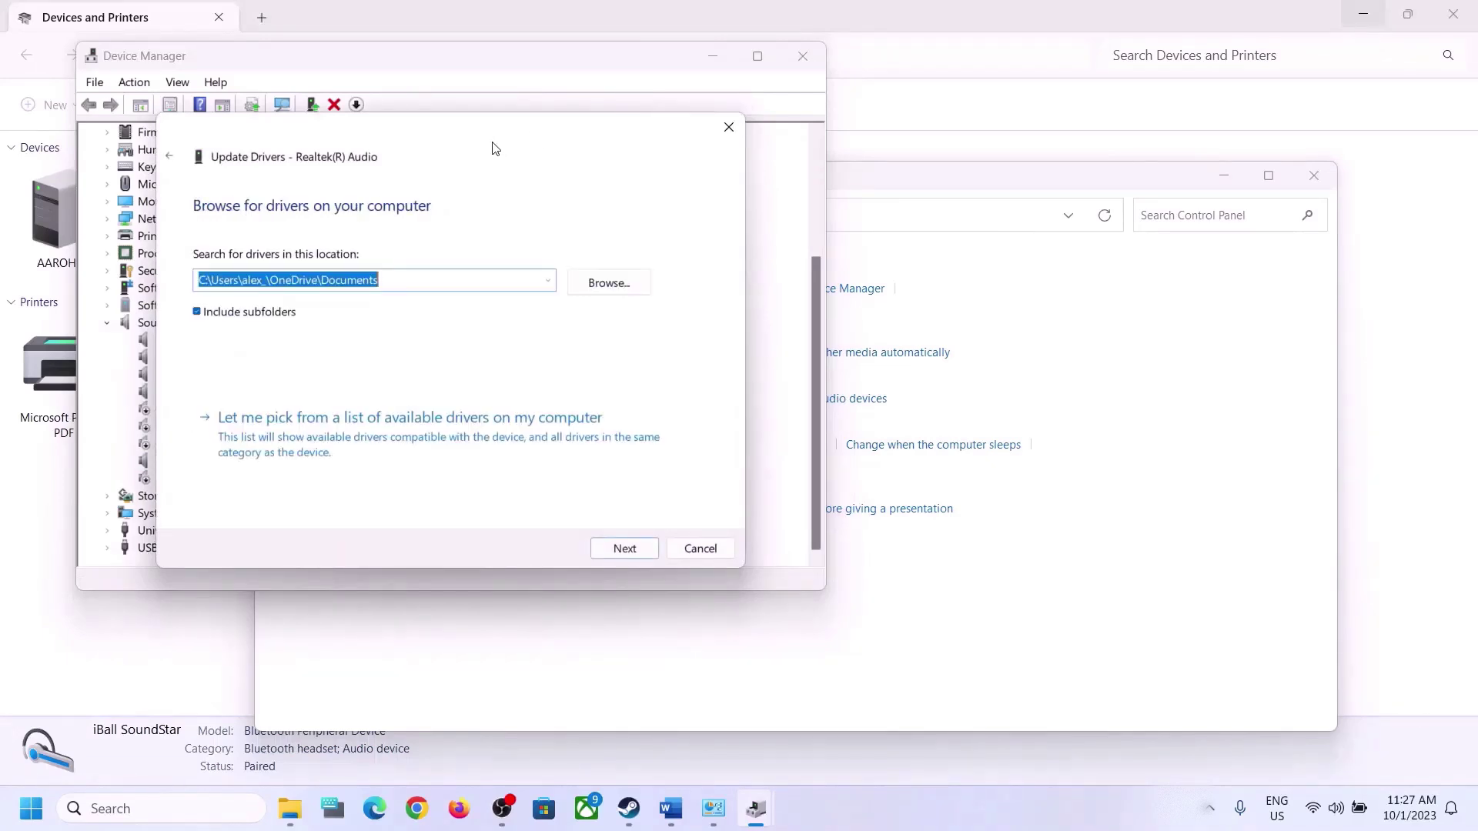
left_click_drag(494, 146, 825, 135)
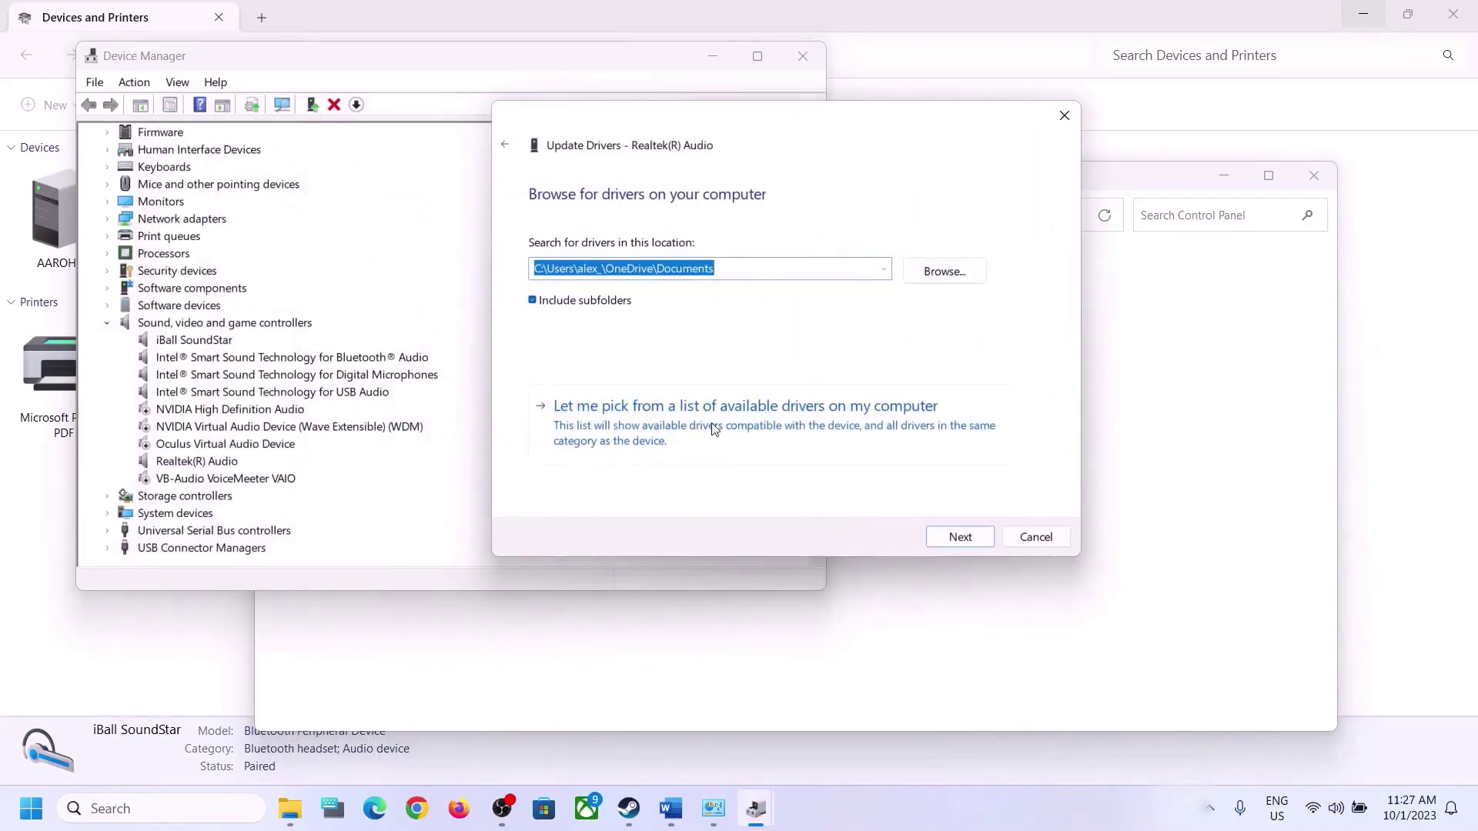
left_click(806, 432)
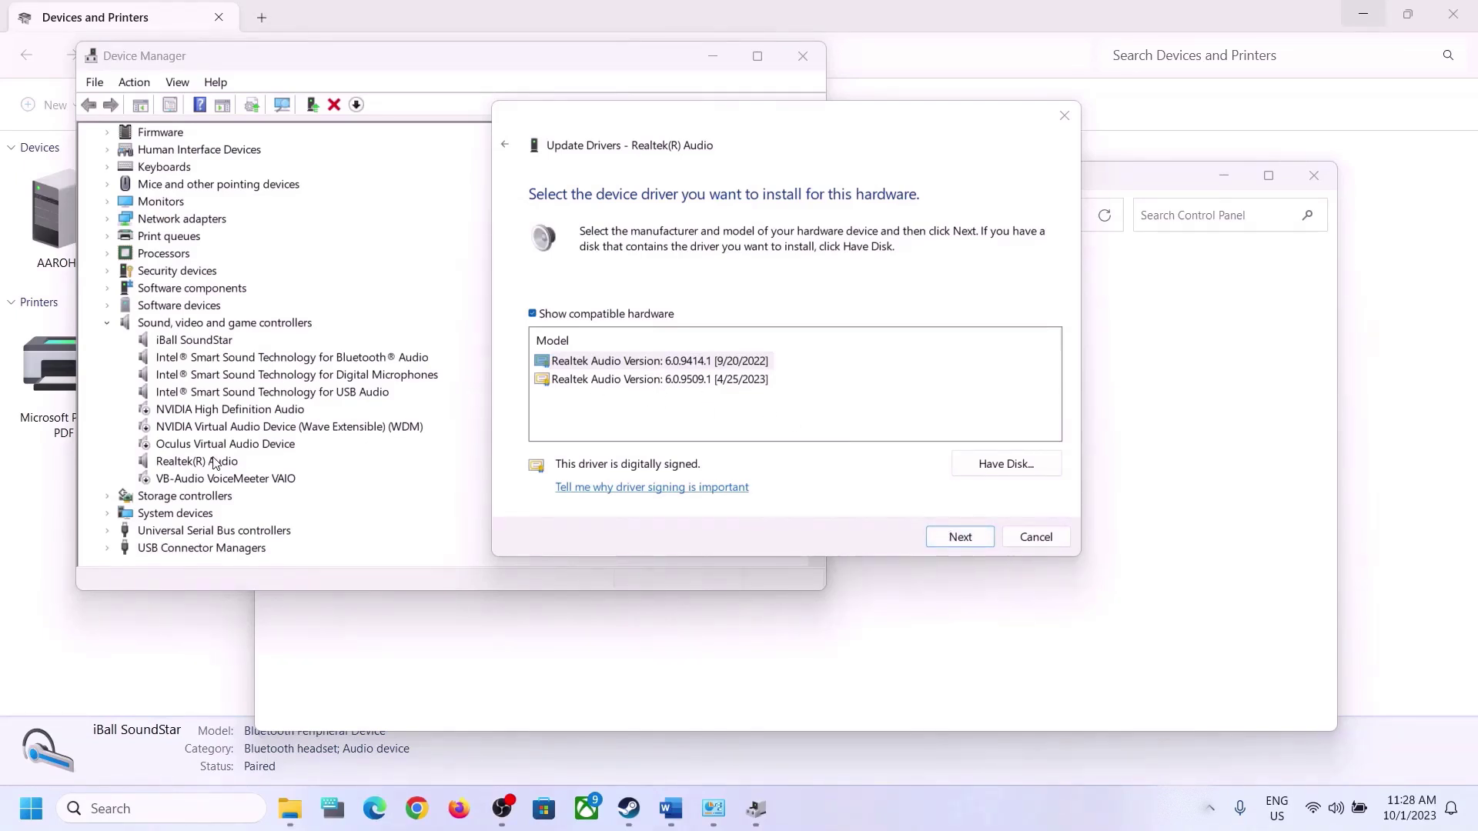
left_click(649, 381)
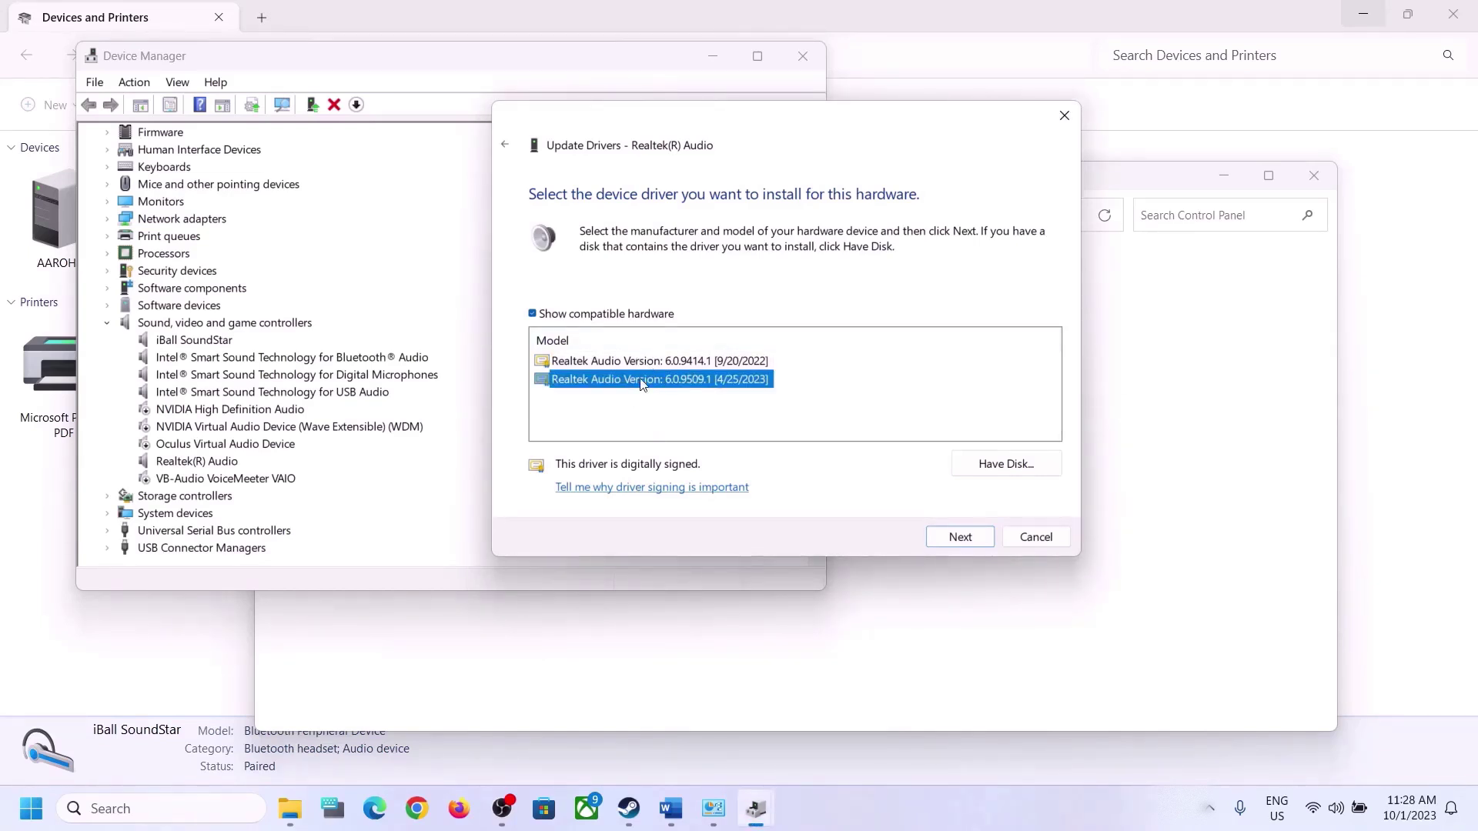
left_click(1035, 536)
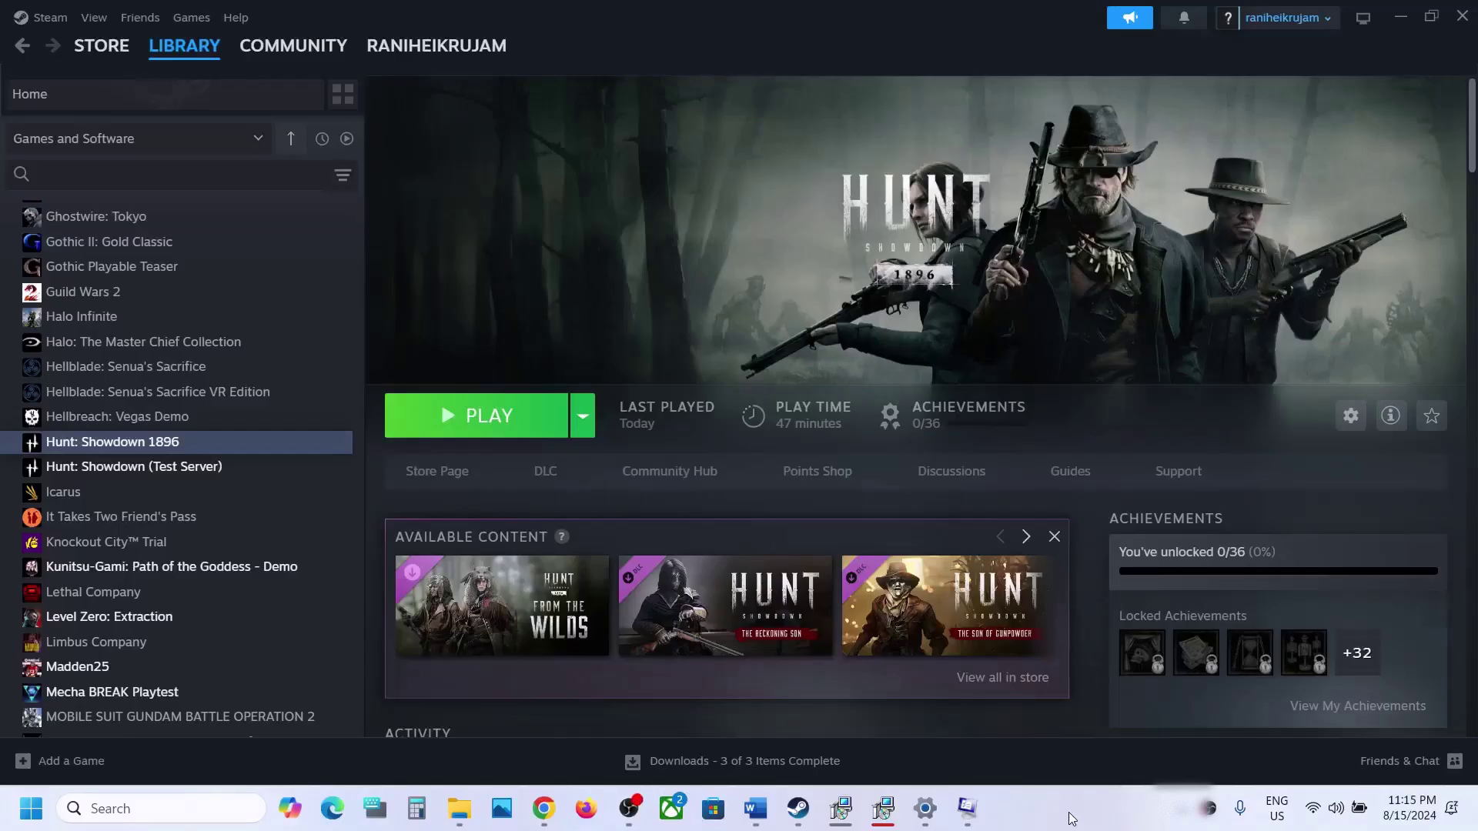
- Switch to Steam, verify the integrity of the Hunt: Showdown 1896 game files, and close the game's properties
right_click(196, 441)
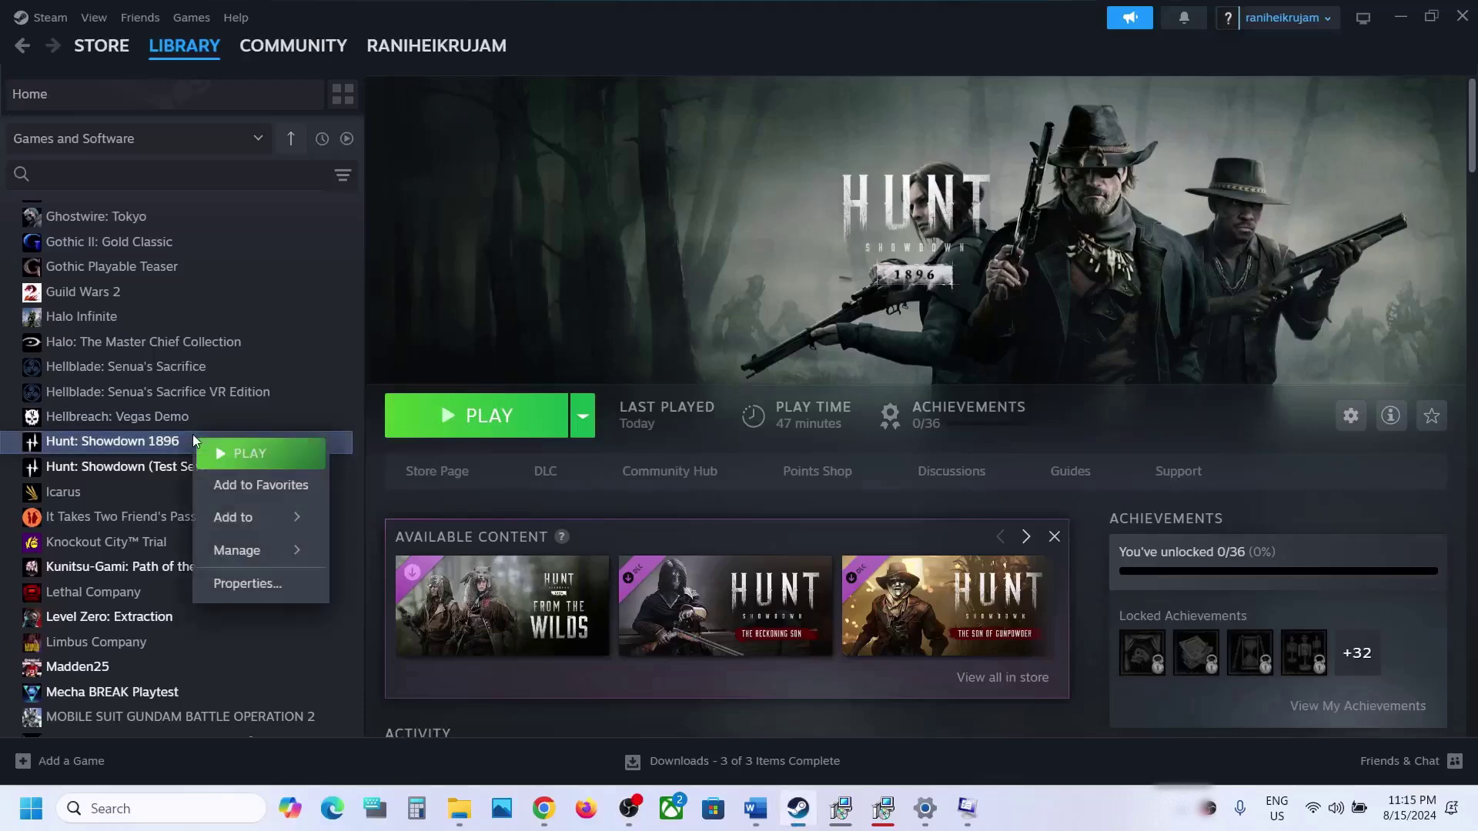
left_click(251, 583)
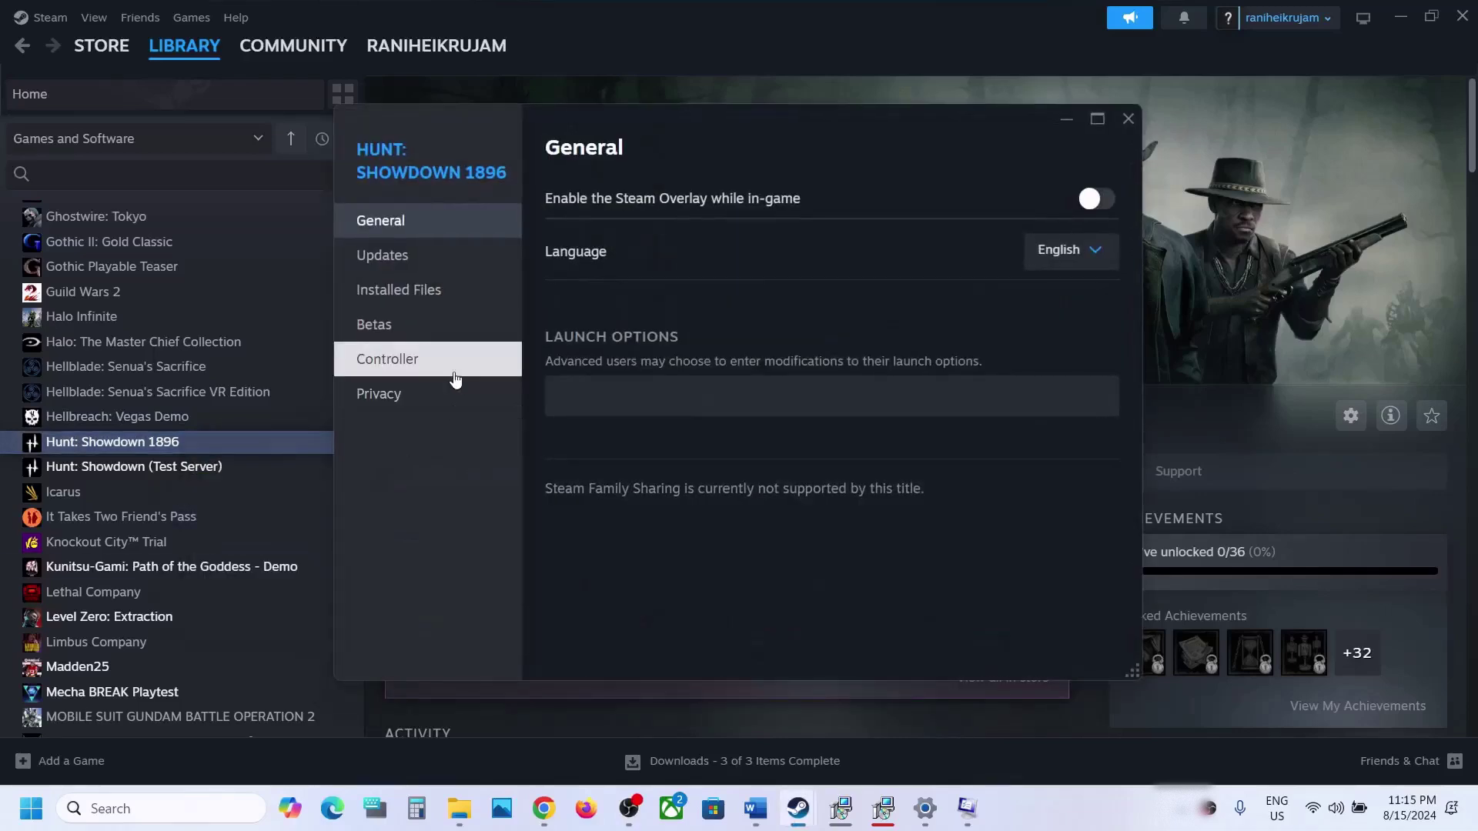
left_click(404, 302)
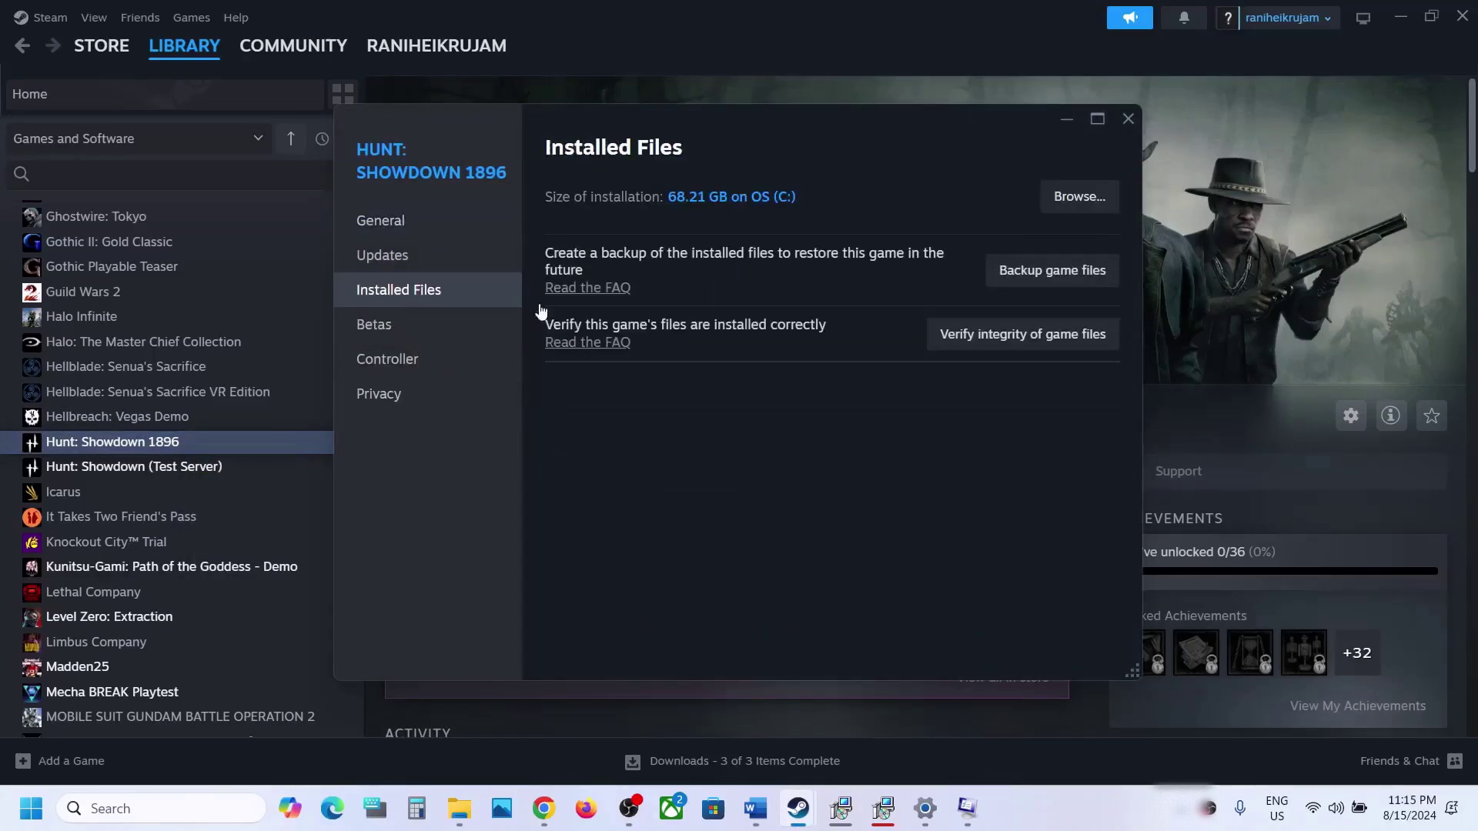
left_click(1030, 338)
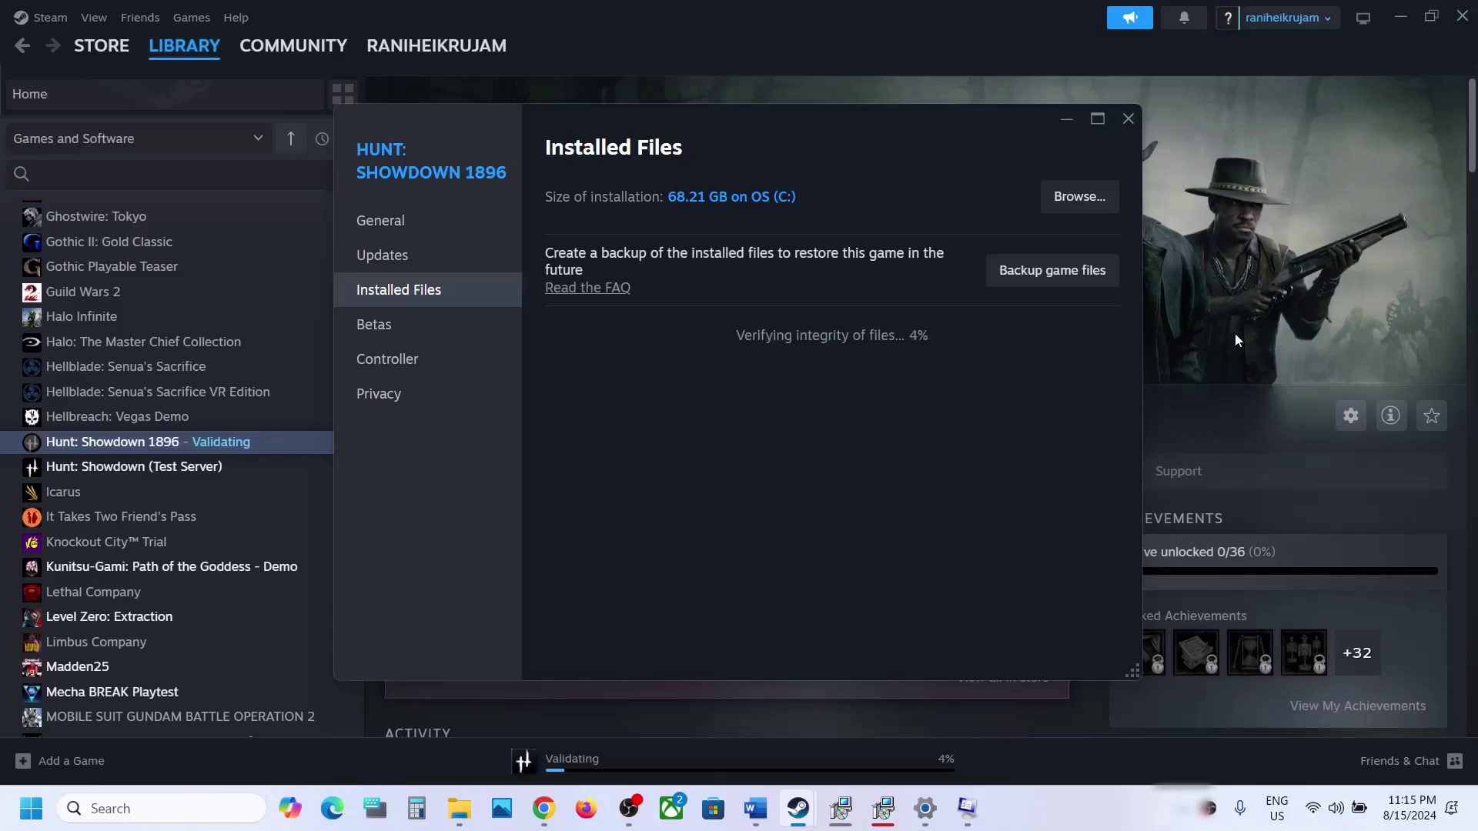
key("Escape")
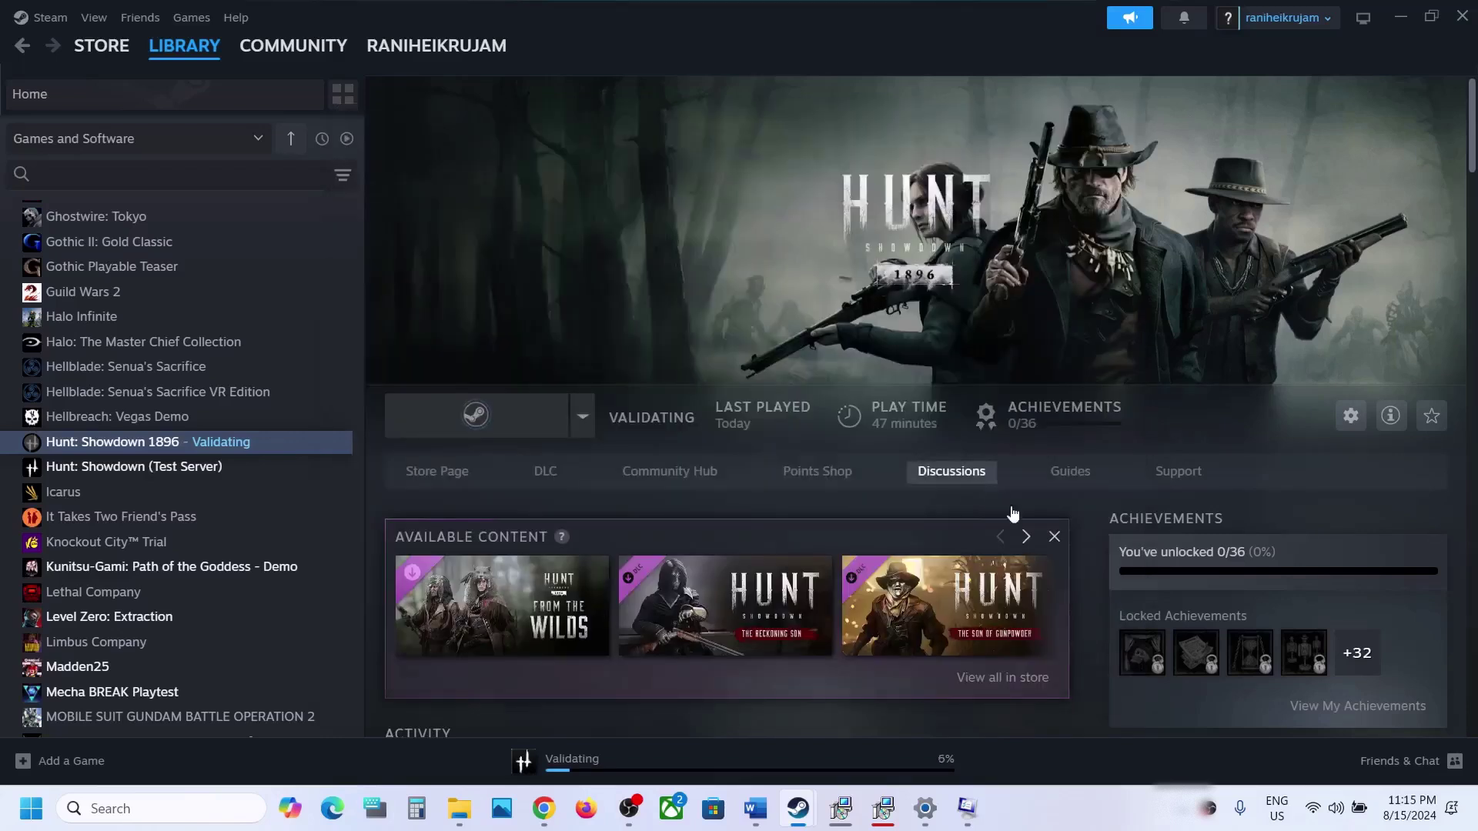